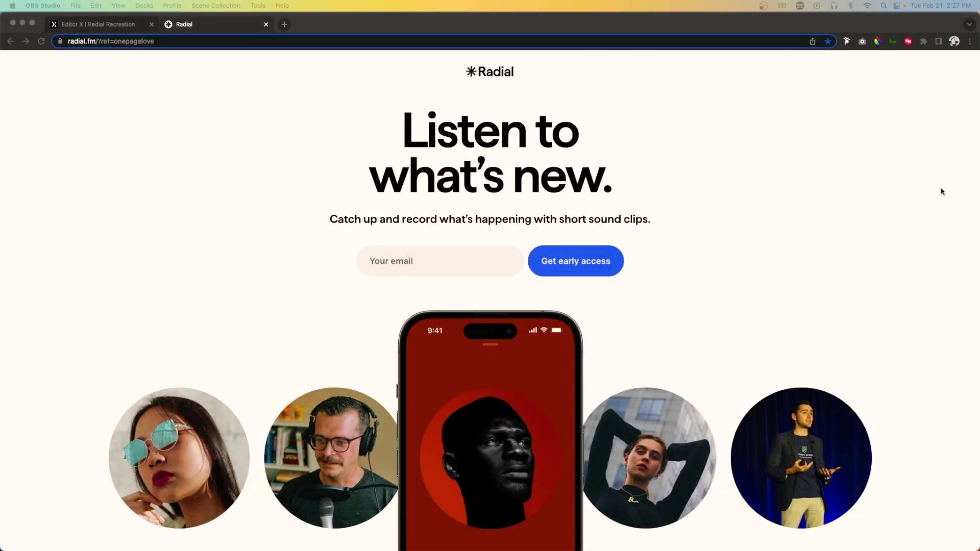
# Look through the whole Radial reference page, from the hero section to the lower feature sections and back.
pyautogui.scroll(-3, 942, 191)
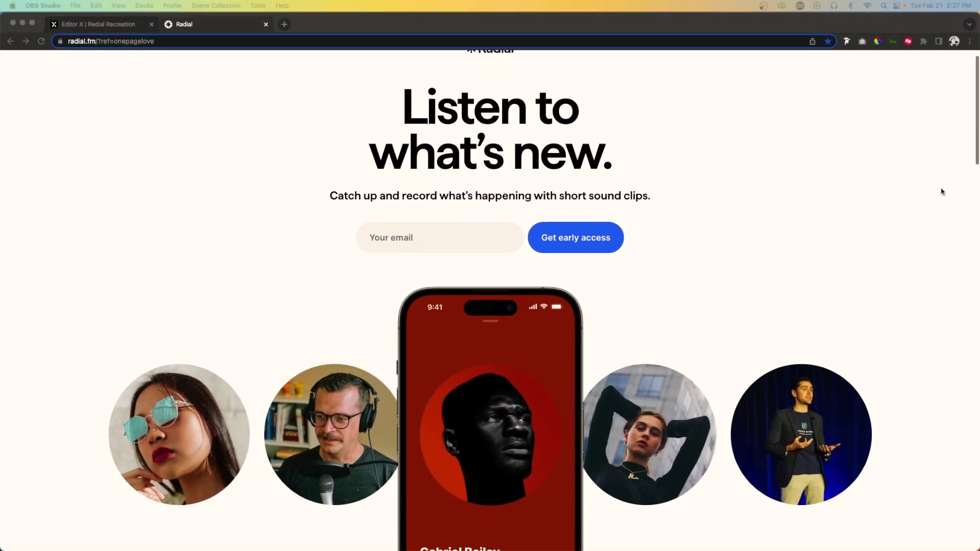
pyautogui.scroll(-5, 942, 190)
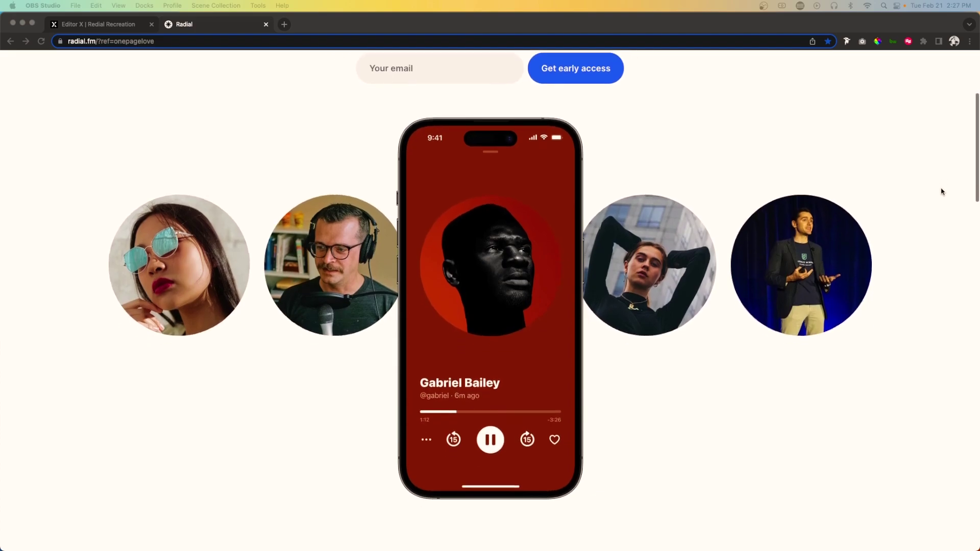
pyautogui.scroll(-10, 942, 191)
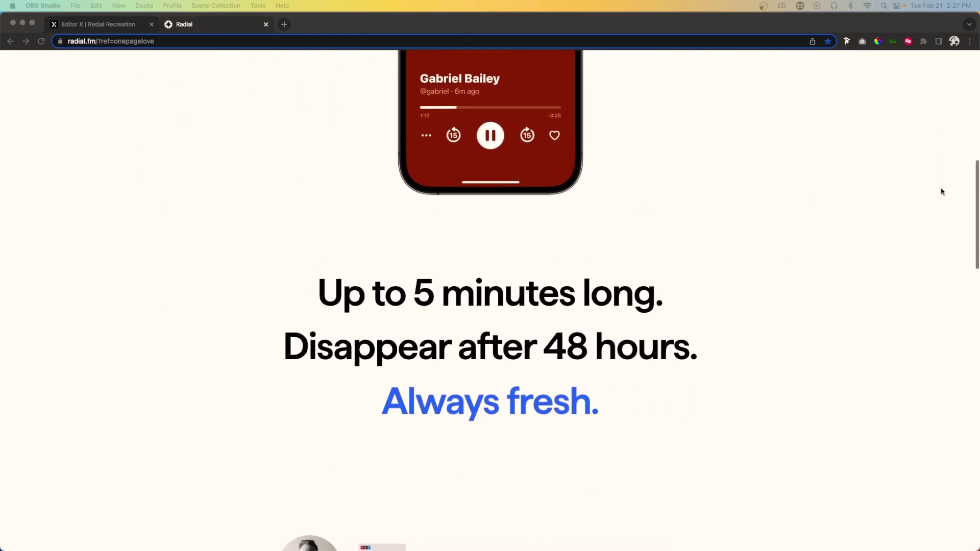
pyautogui.scroll(-12, 942, 191)
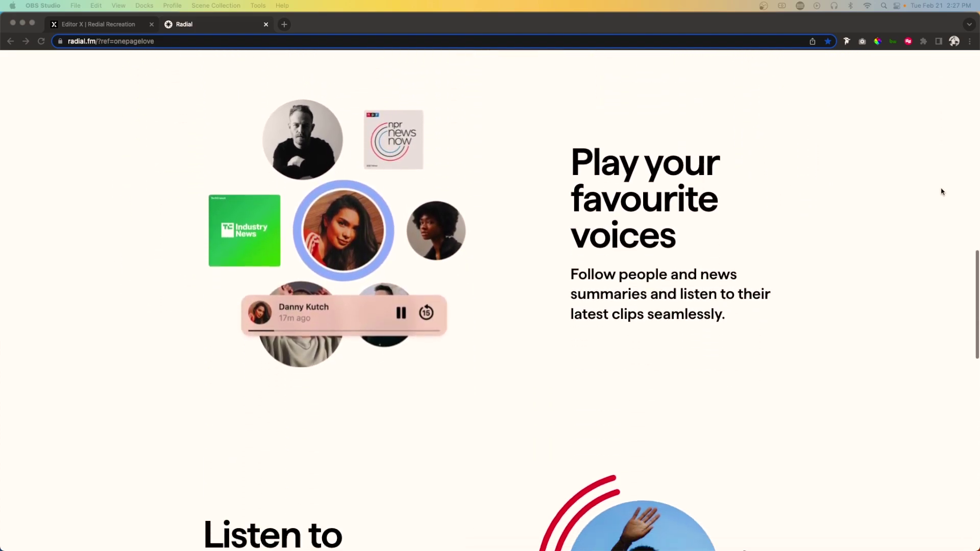
pyautogui.scroll(-14, 942, 192)
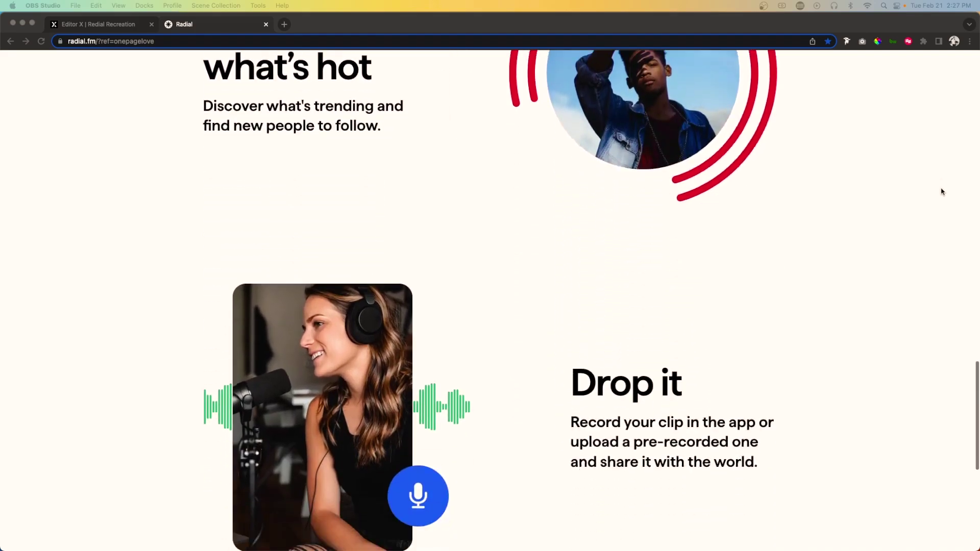
pyautogui.scroll(-6, 942, 192)
pyautogui.scroll(20, 942, 192)
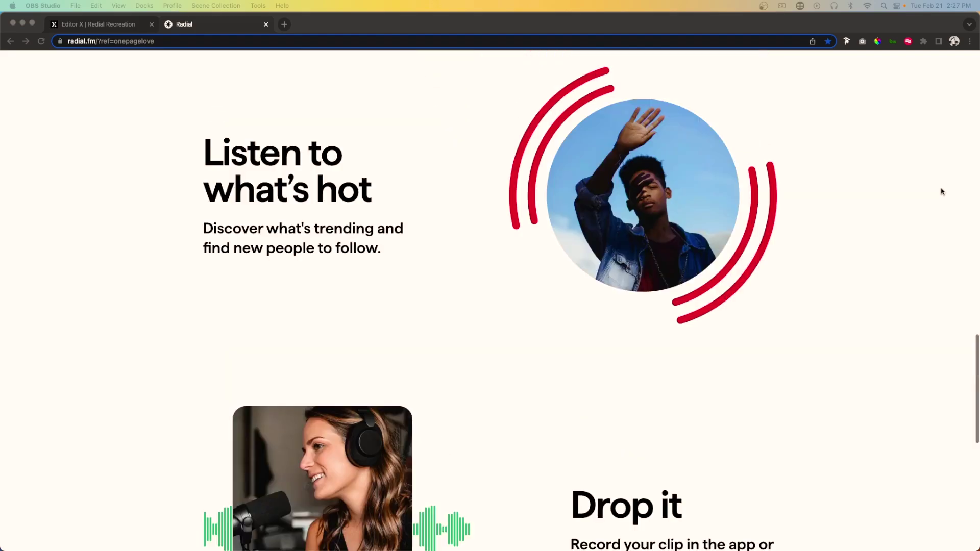
pyautogui.scroll(6, 942, 191)
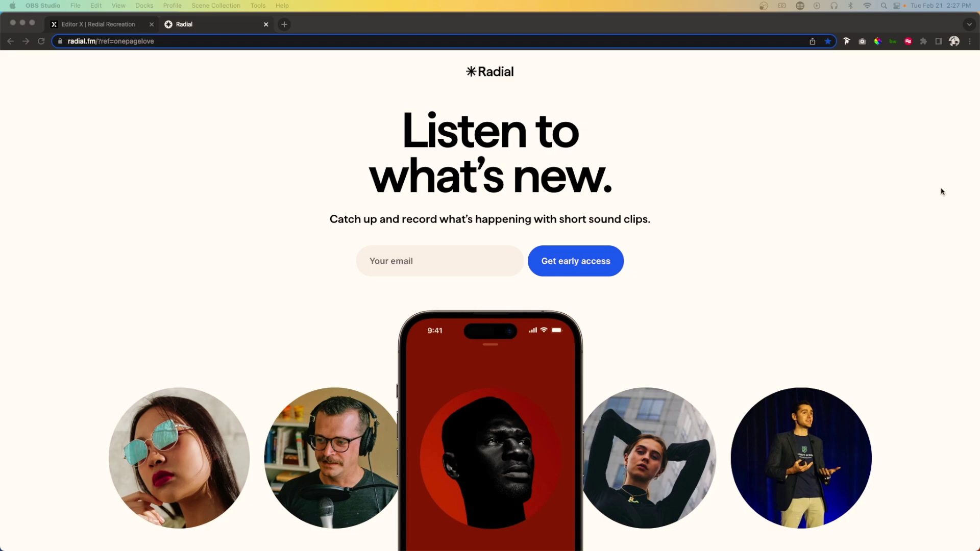
# Compare the blank section in Editor X with the Radial page's hero heading, subtitle, sign-up form and phone image row.
pyautogui.click(111, 22)
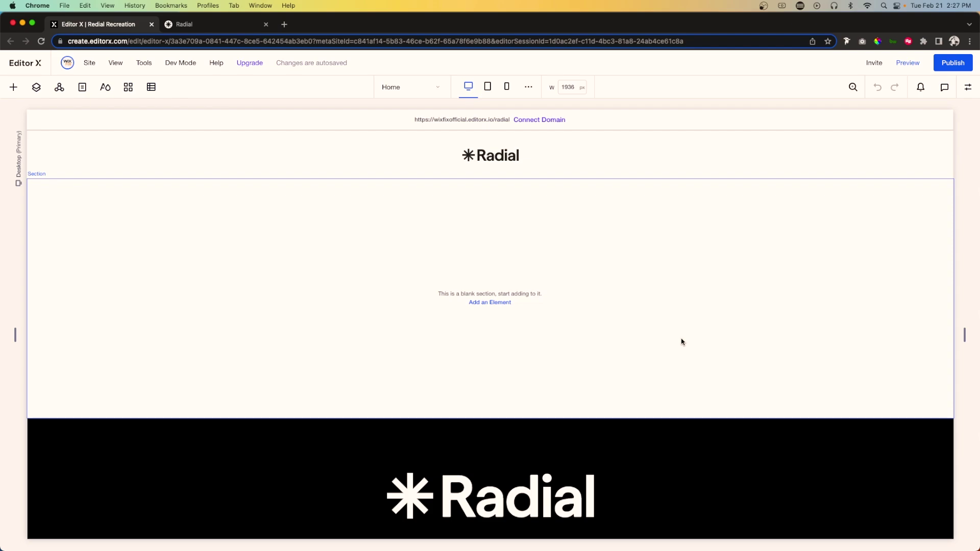
pyautogui.click(613, 241)
pyautogui.click(199, 26)
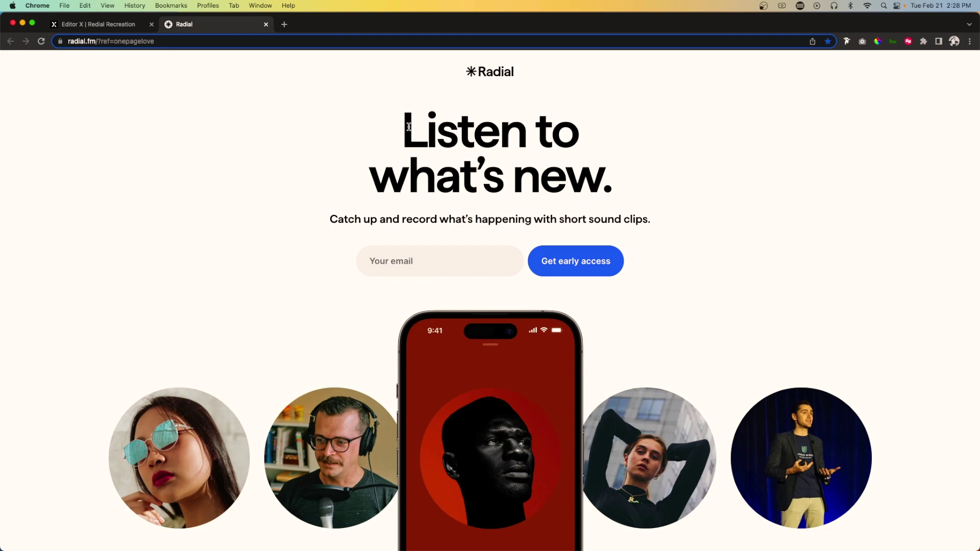
pyautogui.moveTo(409, 127); pyautogui.dragTo(642, 198)
pyautogui.doubleClick(462, 223)
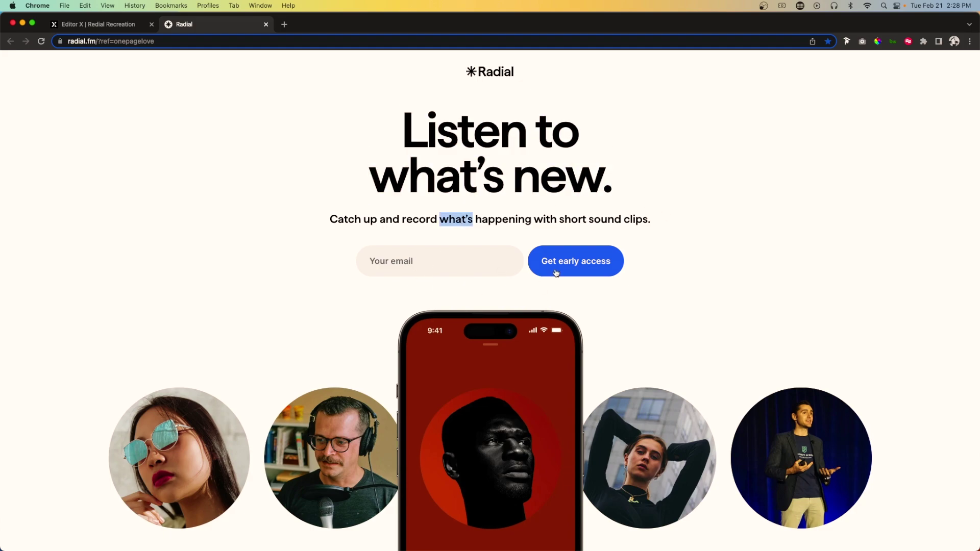
pyautogui.scroll(-3, 782, 313)
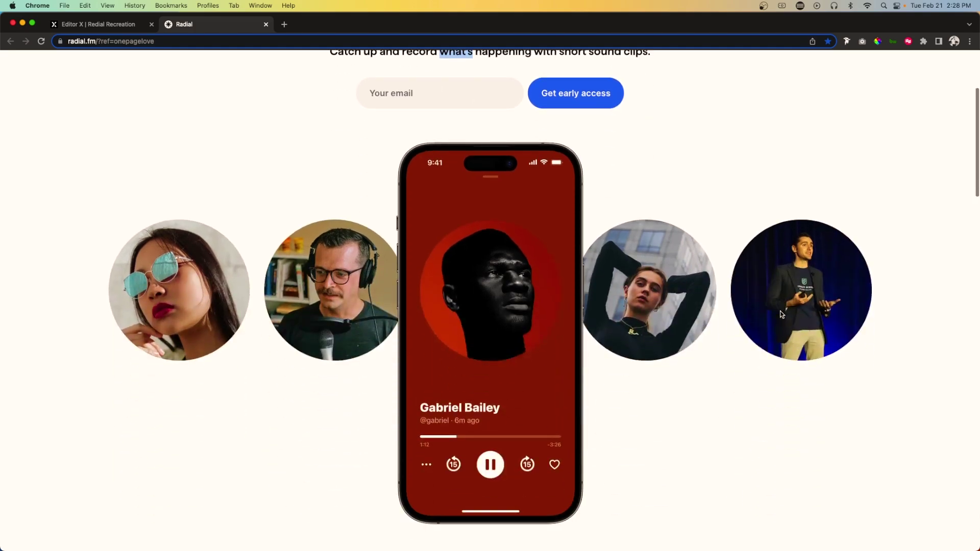
# In Editor X, set the blank section's minimum height to 700 px.
pyautogui.click(83, 23)
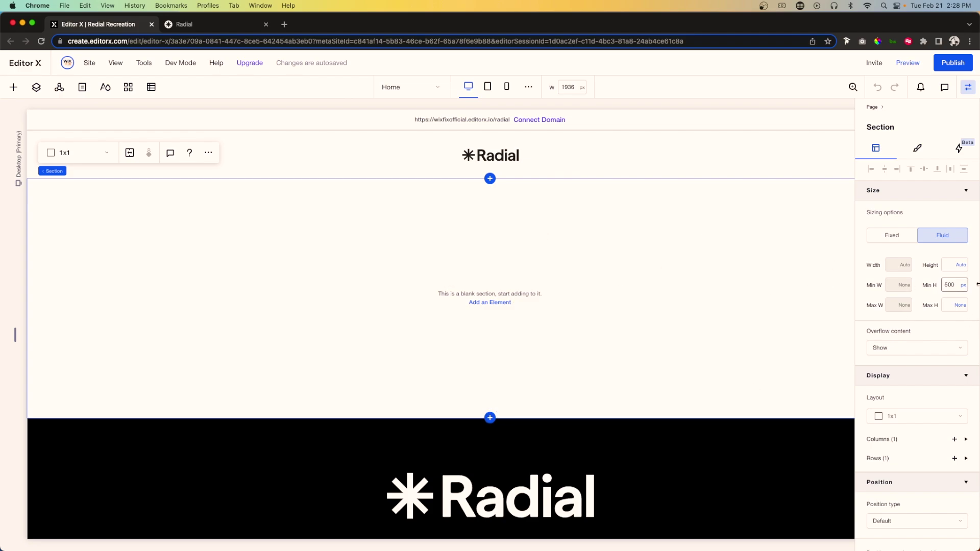
pyautogui.click(951, 287)
pyautogui.click(342, 261)
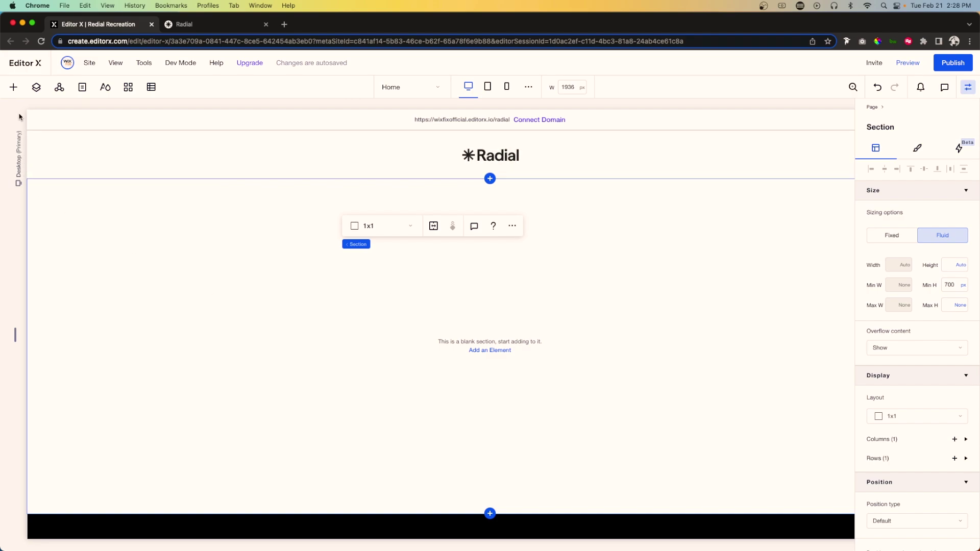
# Add a Heading 1 text element with centred text and align the element to the center of the section.
pyautogui.click(13, 87)
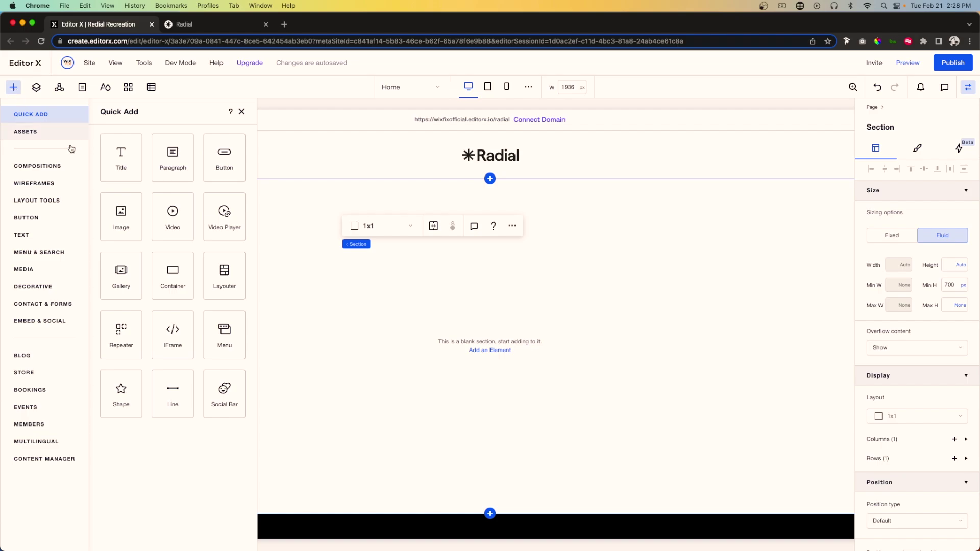
pyautogui.click(25, 235)
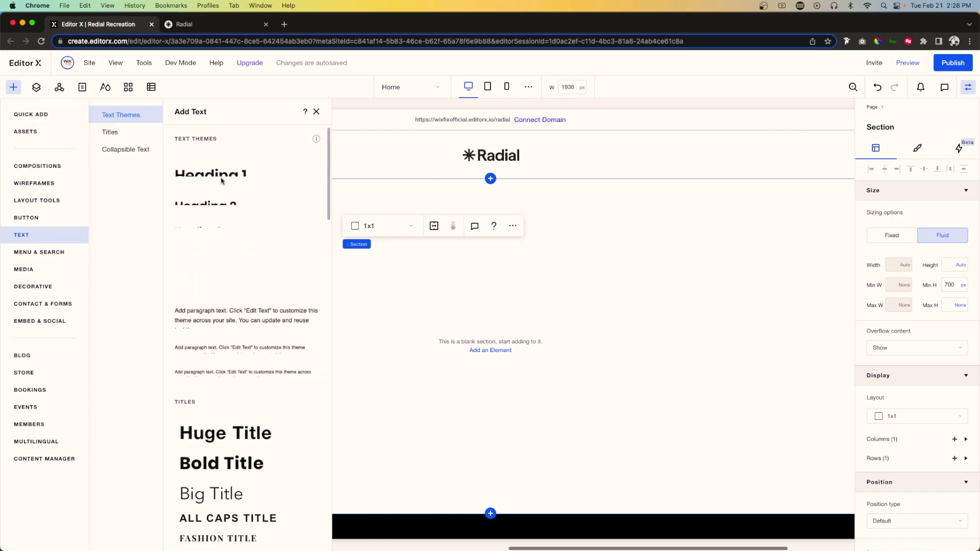
pyautogui.moveTo(203, 176); pyautogui.dragTo(547, 289)
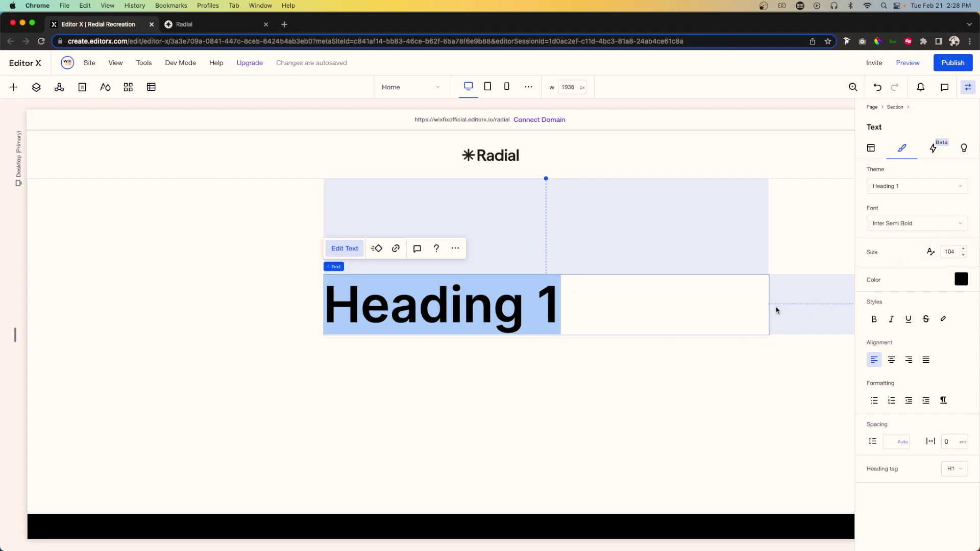
pyautogui.click(893, 362)
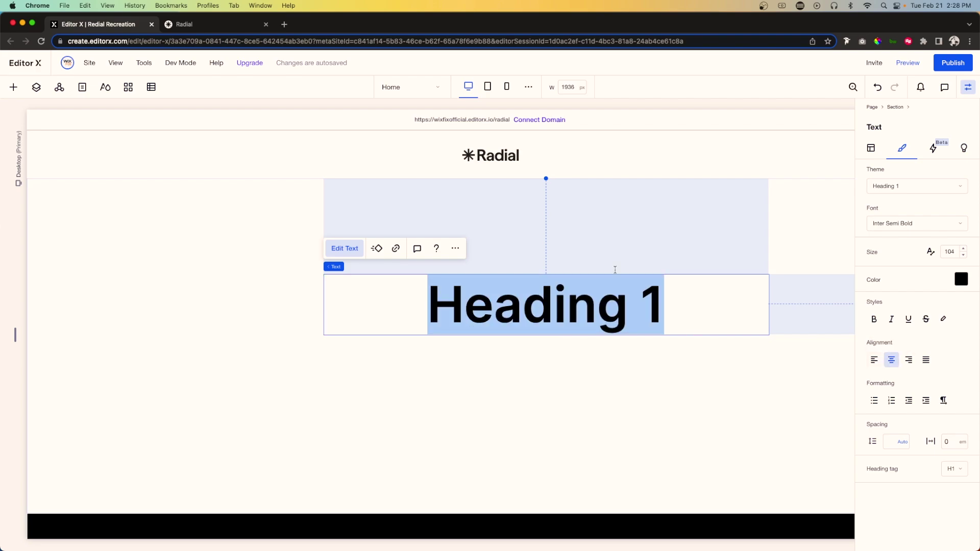
pyautogui.click(872, 148)
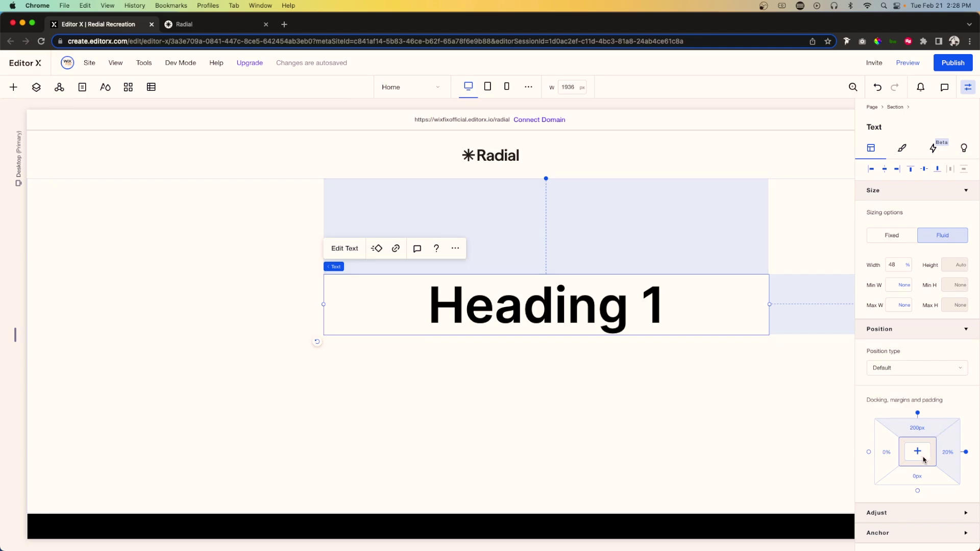
pyautogui.click(918, 452)
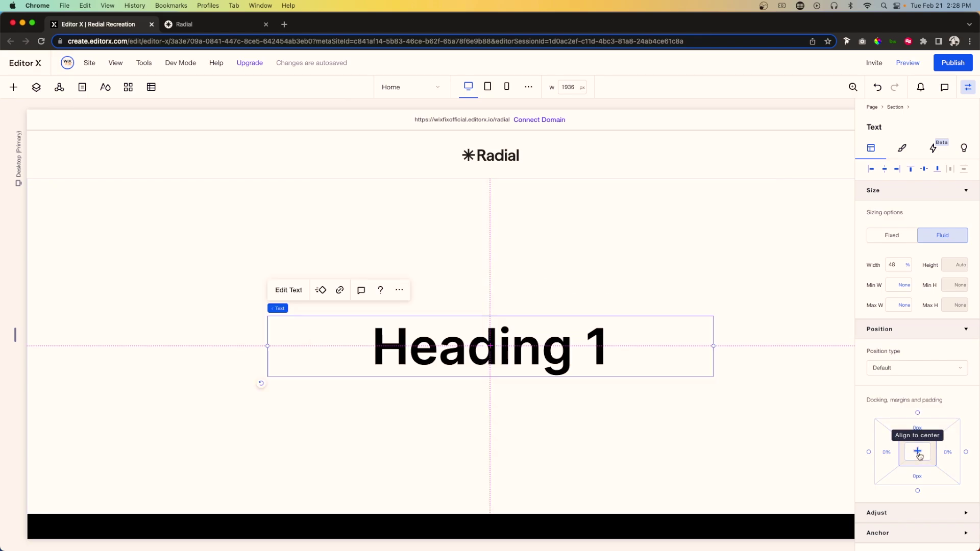
# Replace the heading's placeholder text with "Listen to what's new." copied from the Radial page.
pyautogui.doubleClick(500, 350)
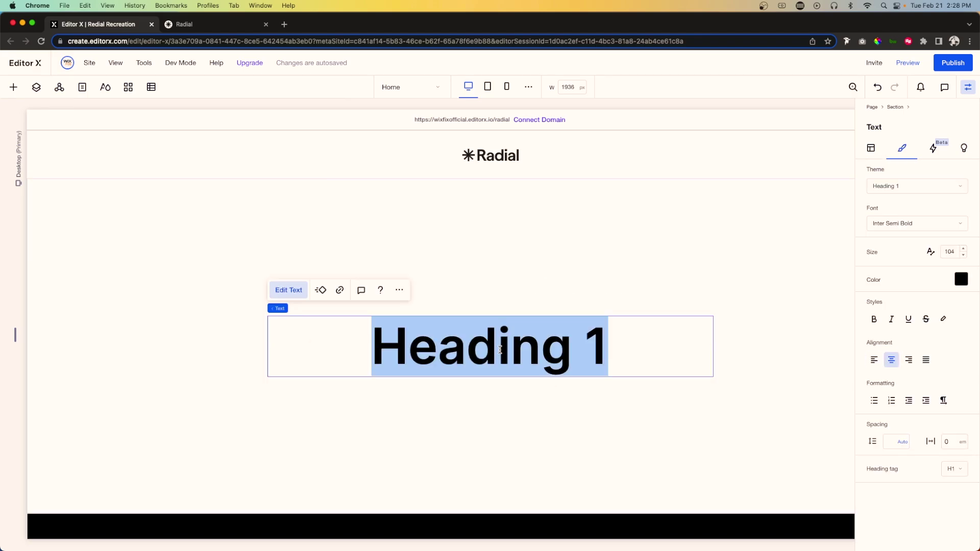
pyautogui.click(187, 24)
pyautogui.scroll(5, 369, 129)
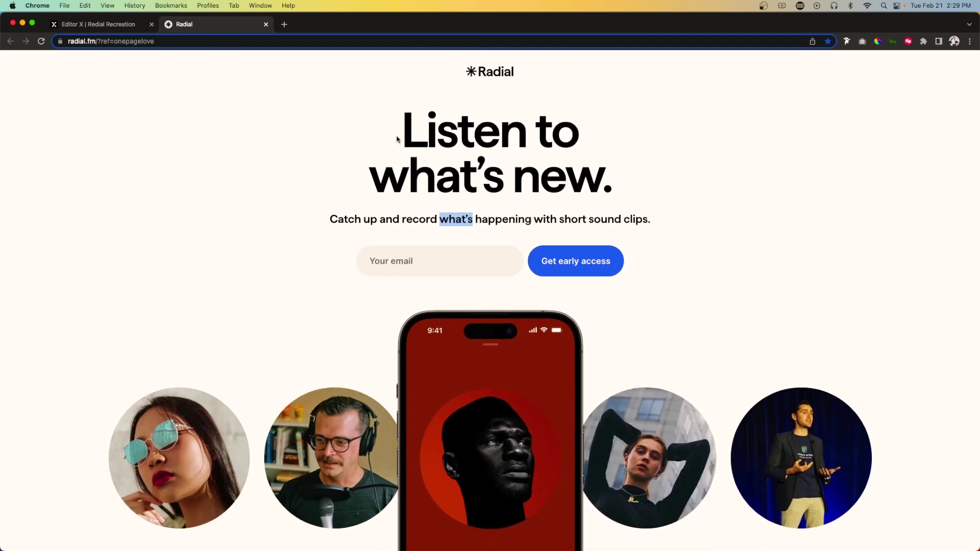
pyautogui.click(403, 134)
pyautogui.moveTo(403, 134); pyautogui.dragTo(608, 180)
pyautogui.press('super+c')
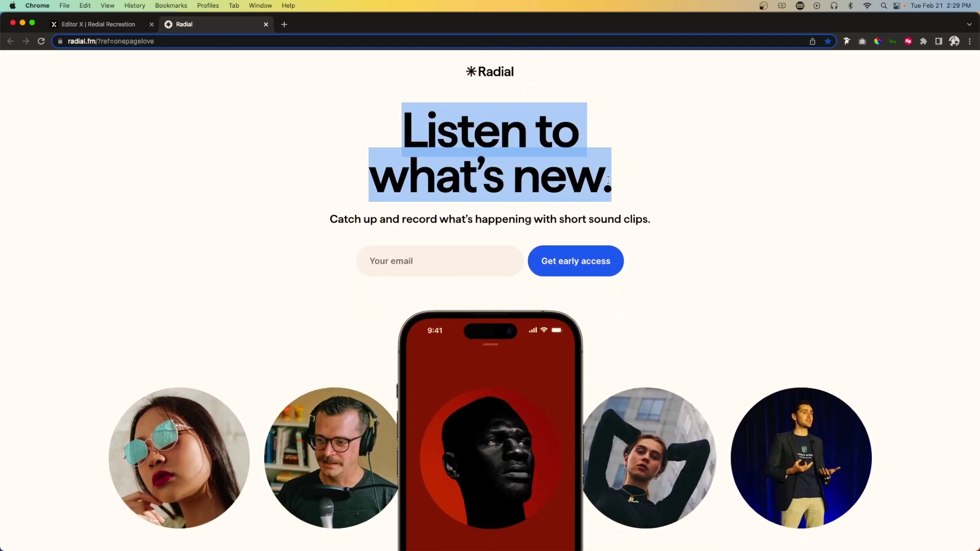
pyautogui.click(102, 23)
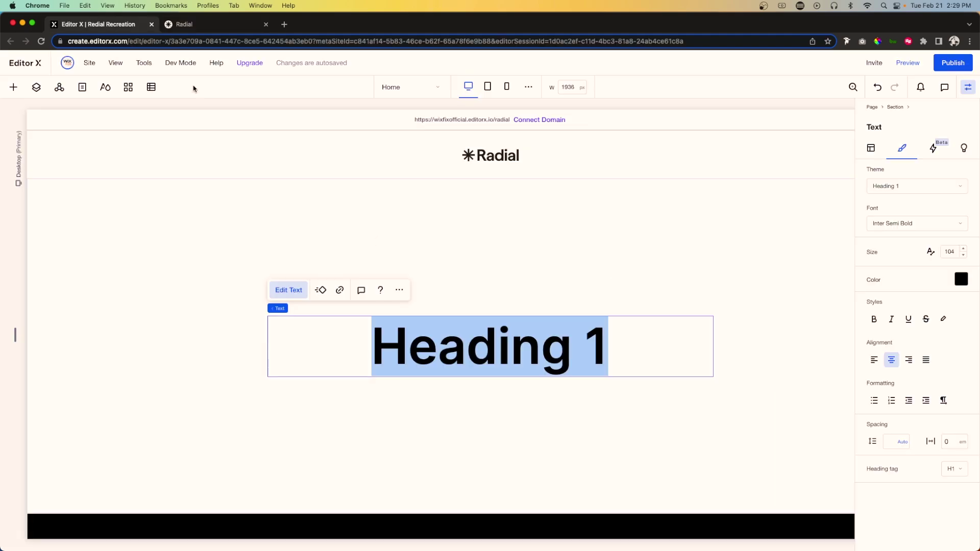
pyautogui.hotkey('shift', 'Left')
pyautogui.hotkey('shift', 'Left')
pyautogui.press('super+v')
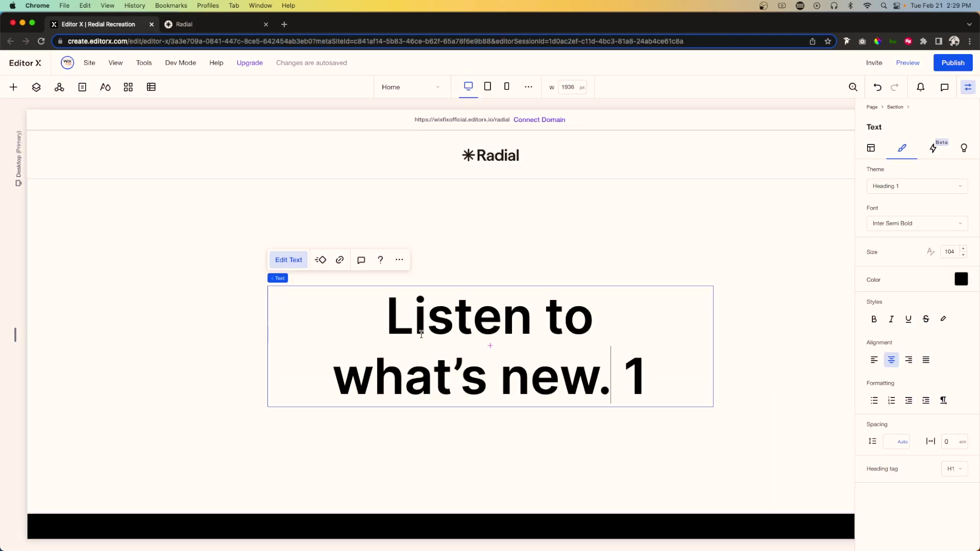
pyautogui.press('Delete')
pyautogui.press('Delete')
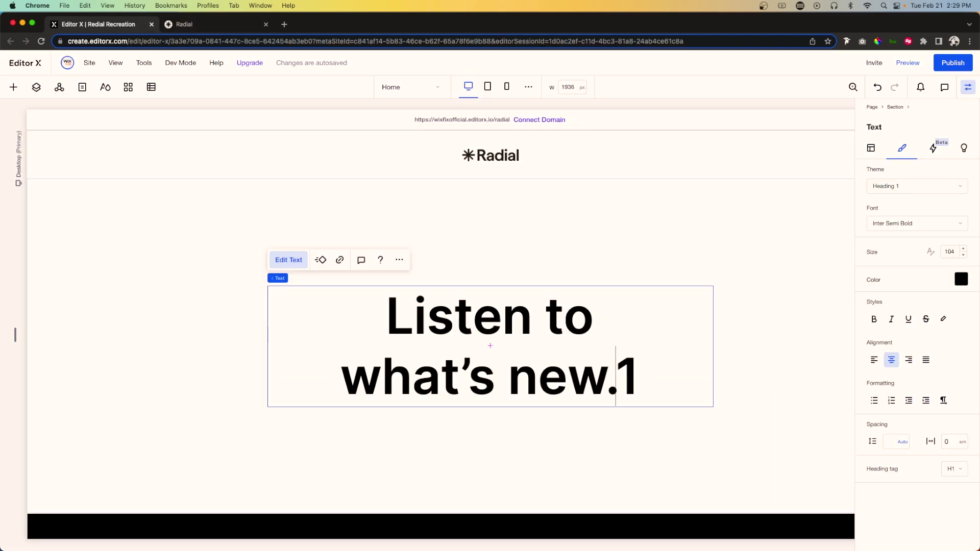
# Set the line spacing of the whole "Listen to what's new." heading to 0.9 em.
pyautogui.tripleClick(444, 331)
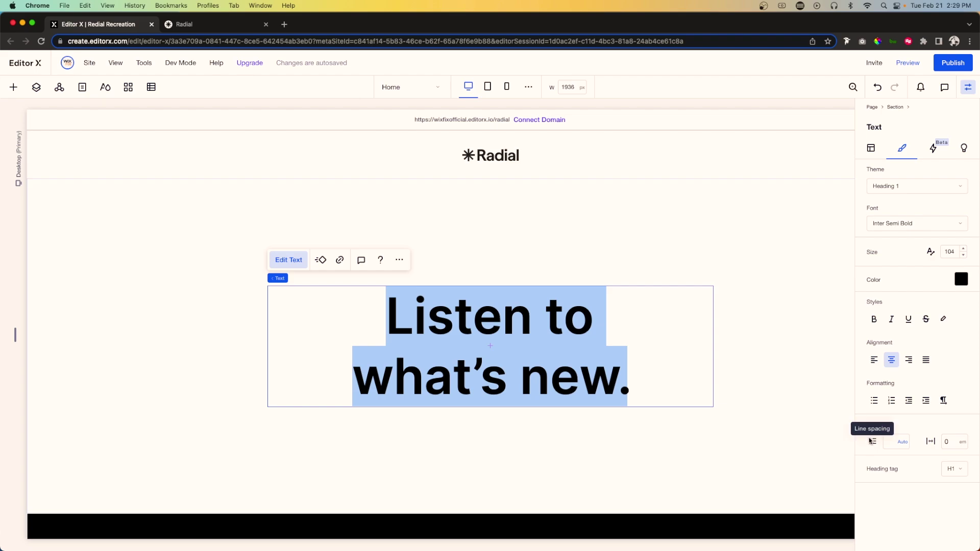
pyautogui.click(891, 441)
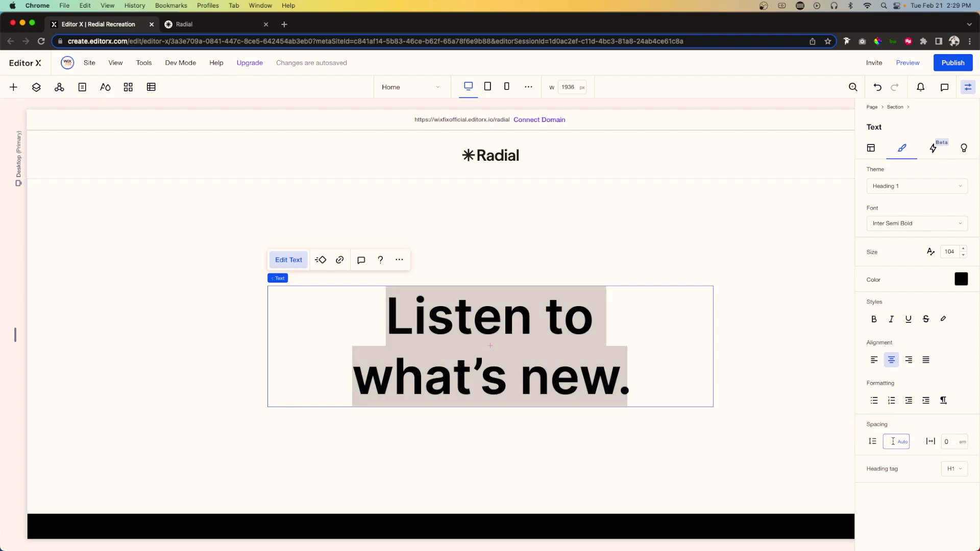
pyautogui.write('0.1')
pyautogui.click(891, 442)
pyautogui.write('1.2')
pyautogui.doubleClick(895, 443)
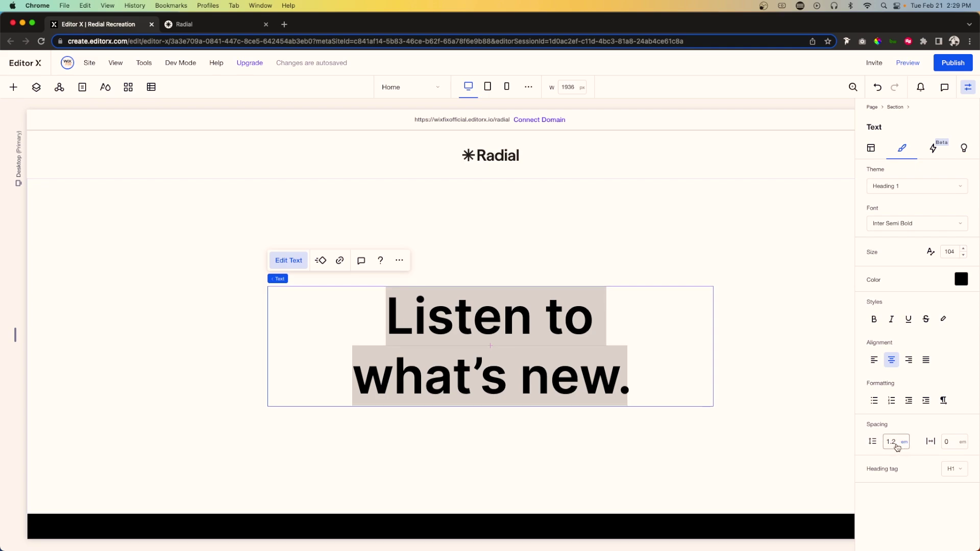
pyautogui.press('BackSpace')
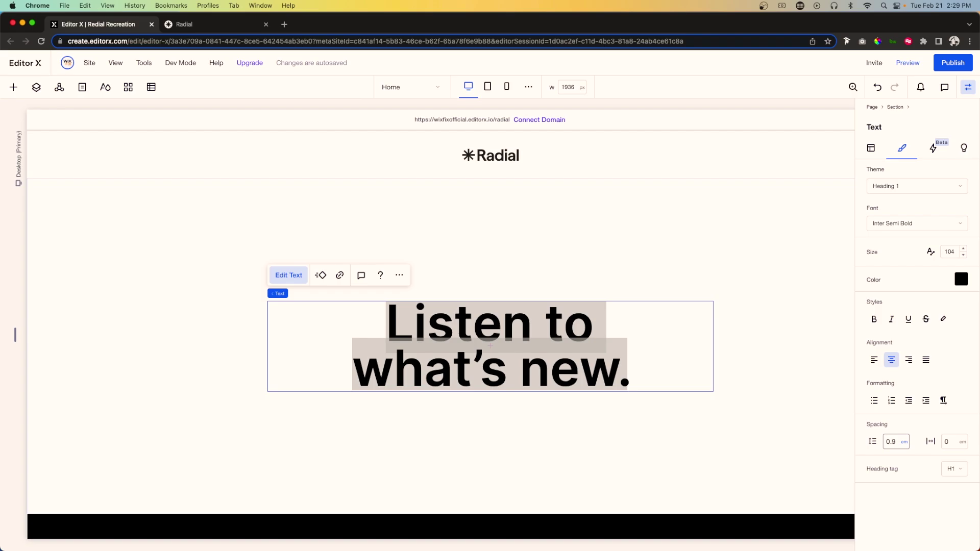
pyautogui.click(749, 358)
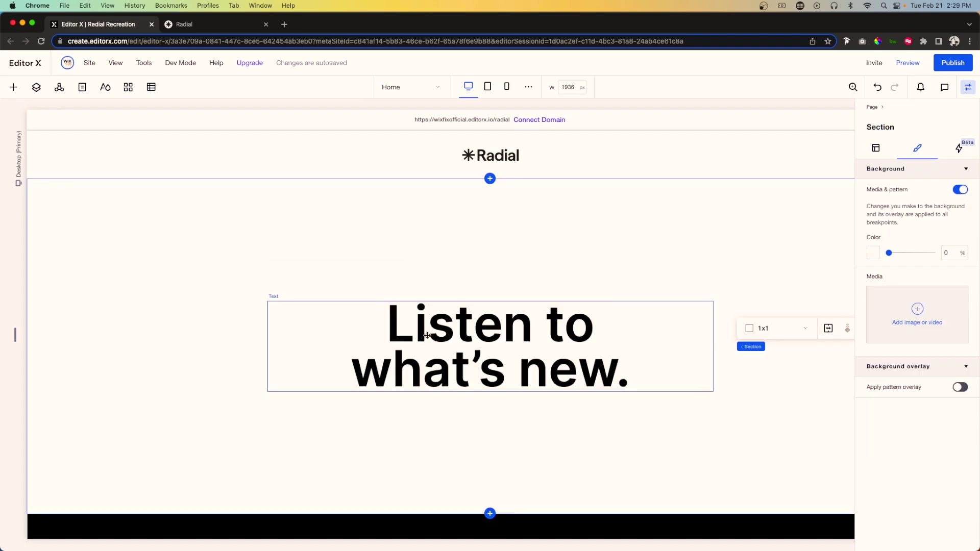
# Add a Paragraph 1 text element to the hero section, center its text and show its layout settings.
pyautogui.click(13, 88)
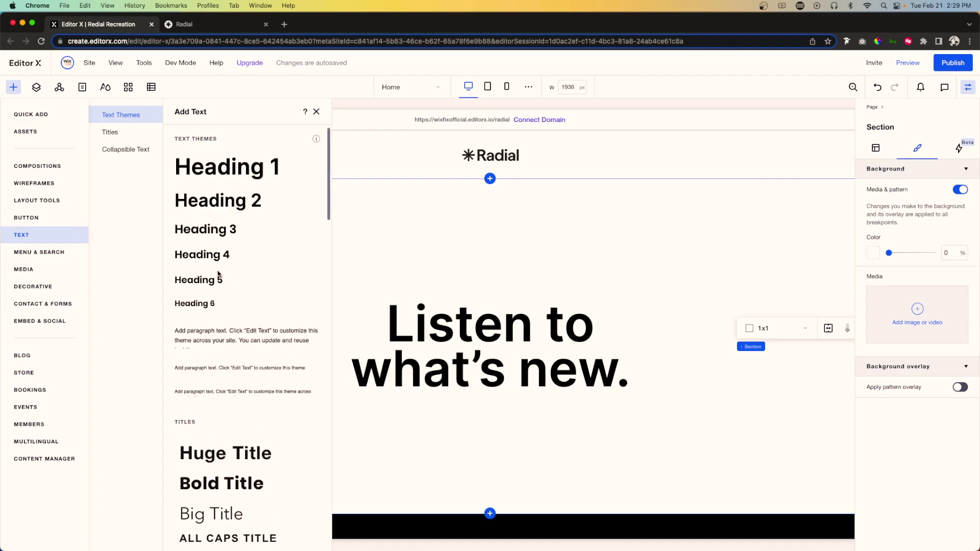
pyautogui.moveTo(197, 335); pyautogui.dragTo(470, 435)
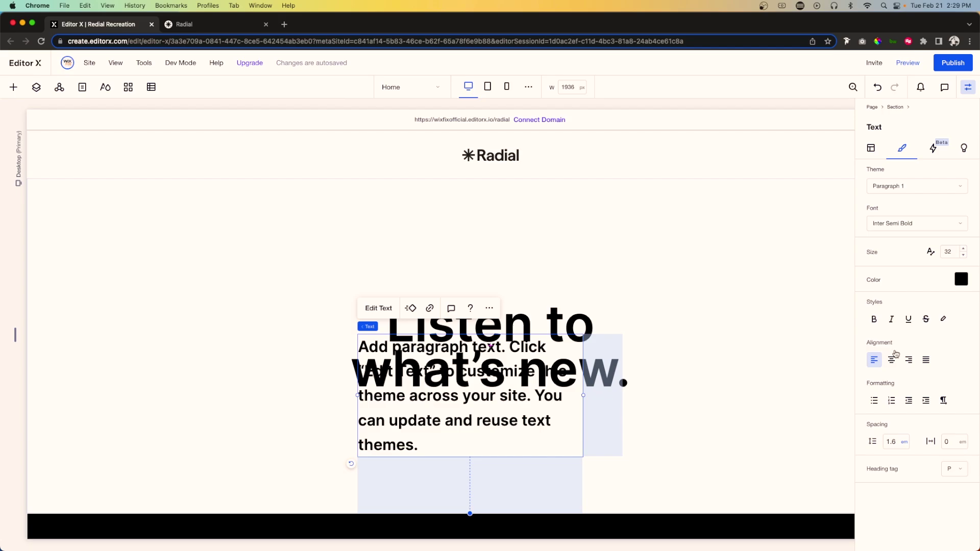
pyautogui.click(892, 360)
pyautogui.click(871, 148)
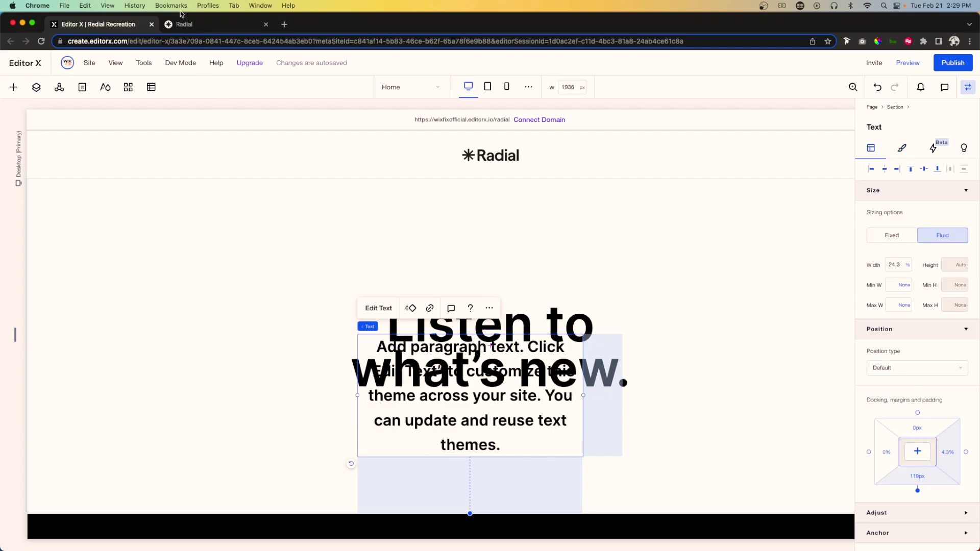
# Replace the paragraph's placeholder text with "Catch up and record what's happening with short sound clips." copied from the Radial page.
pyautogui.click(185, 24)
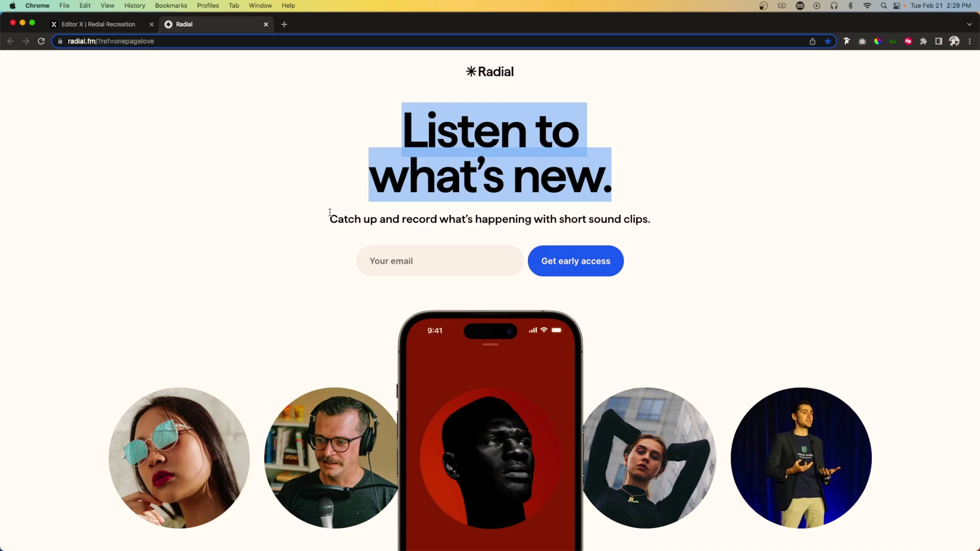
pyautogui.moveTo(330, 214); pyautogui.dragTo(657, 221)
pyautogui.press('cmd+c')
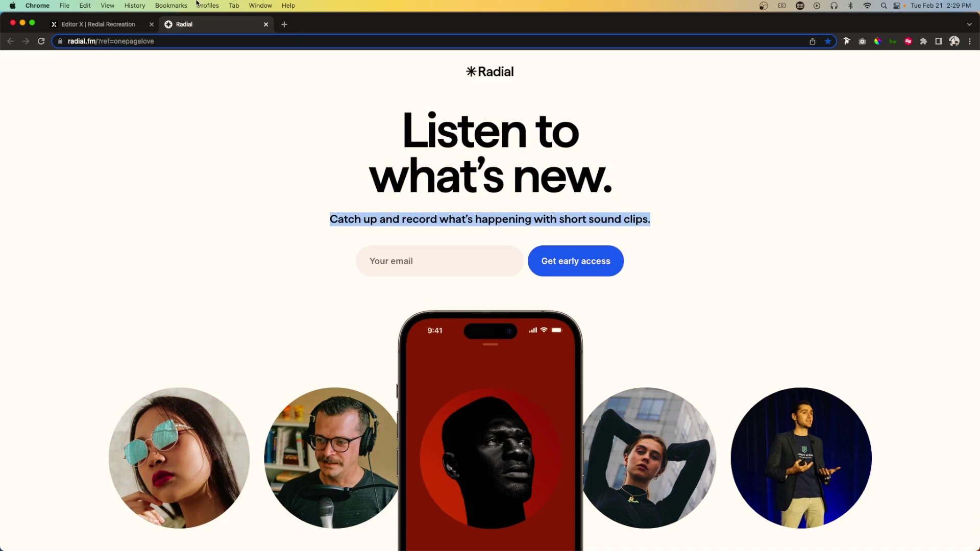
pyautogui.click(117, 28)
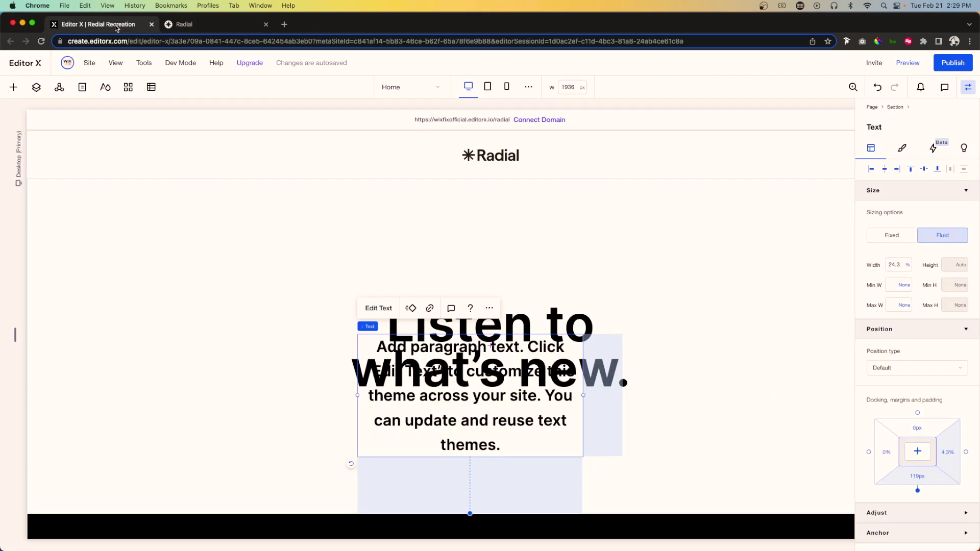
pyautogui.doubleClick(474, 437)
pyautogui.press('cmd+v')
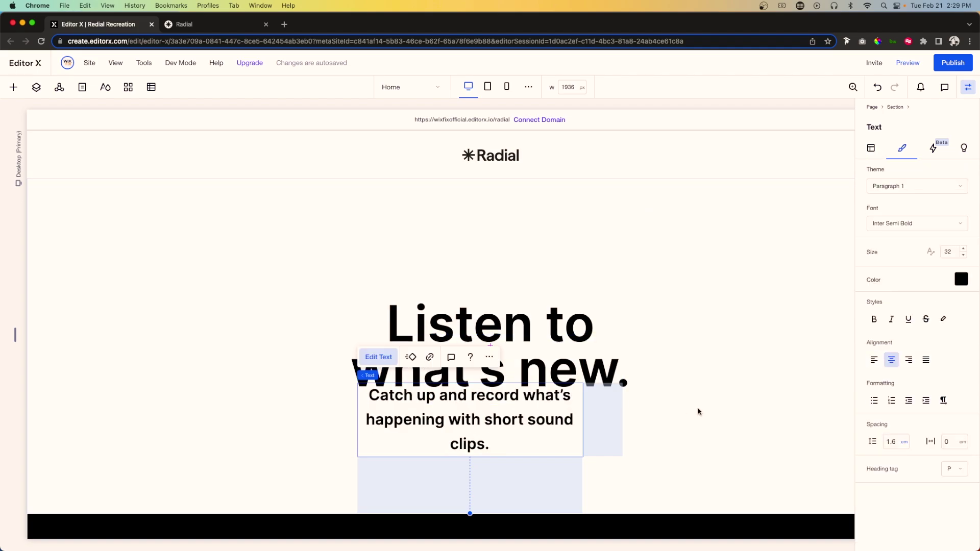
# Widen the subtitle so it fits on one line and set its width to Max content.
pyautogui.click(698, 411)
pyautogui.click(534, 418)
pyautogui.moveTo(584, 418); pyautogui.dragTo(828, 416)
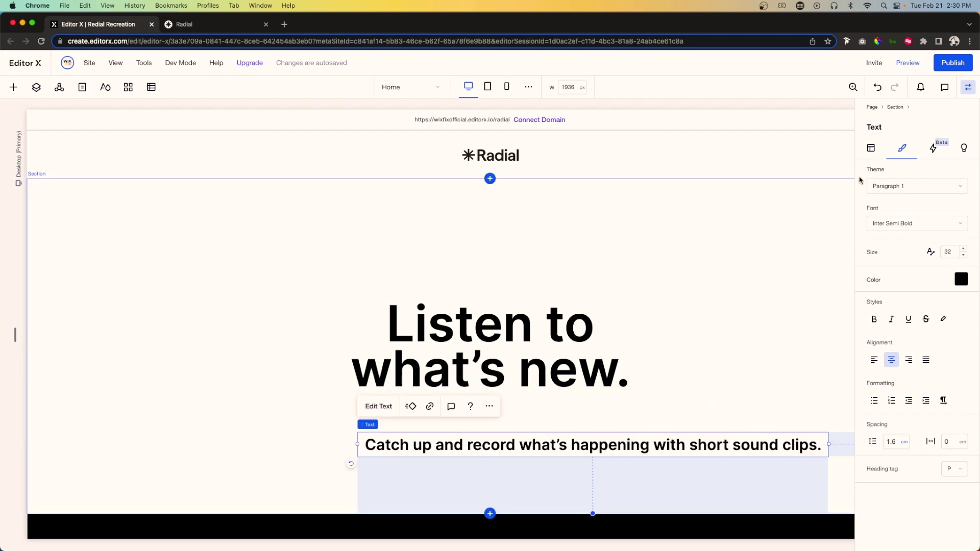
pyautogui.click(871, 148)
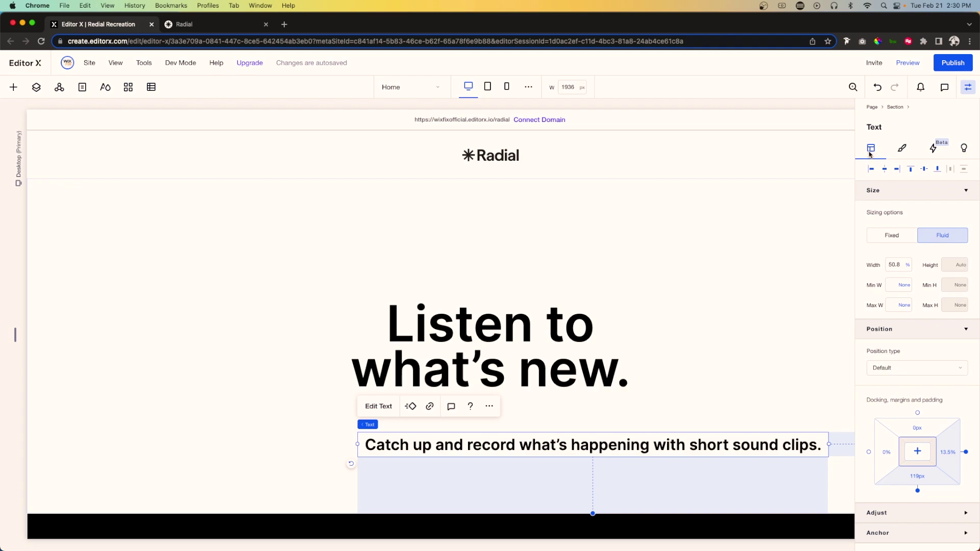
pyautogui.click(909, 269)
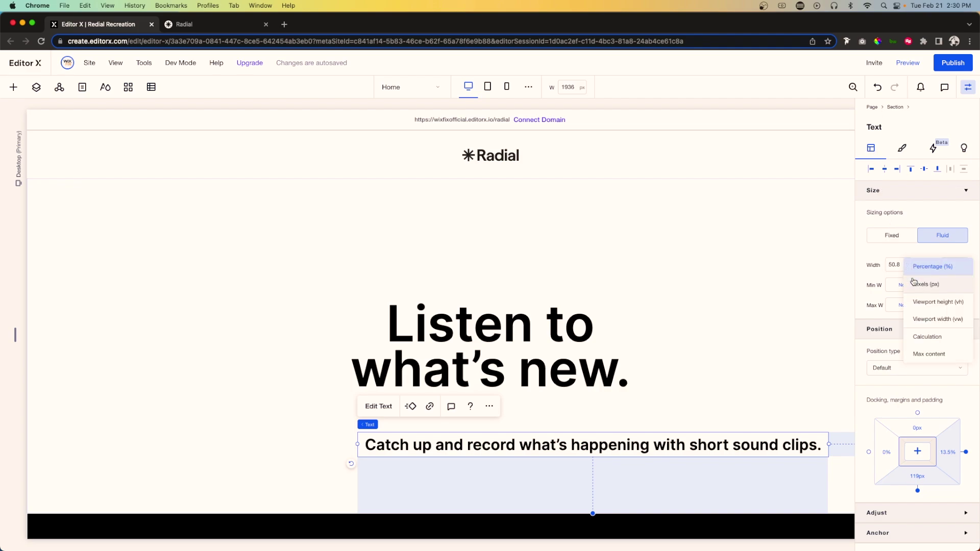
pyautogui.click(924, 355)
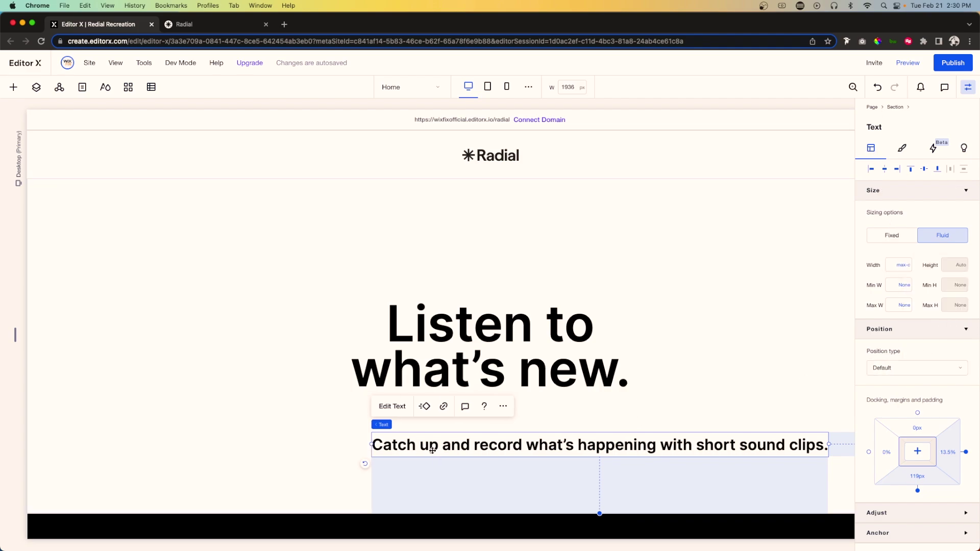
# Place the subtitle centered directly below the heading and move both texts up in the hero section.
pyautogui.moveTo(422, 447); pyautogui.dragTo(476, 285)
pyautogui.keyDown('shift'); pyautogui.click(475, 364); pyautogui.keyUp('shift')
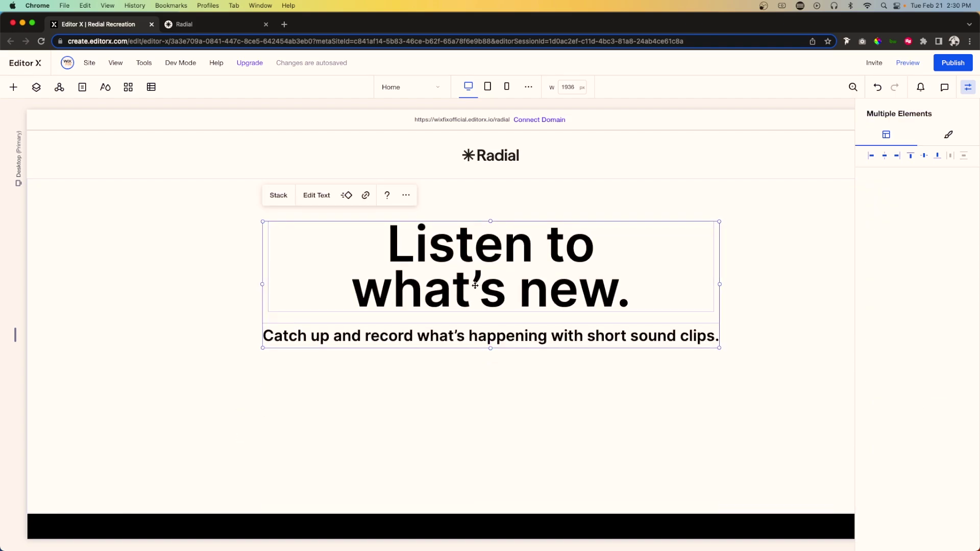
# Add the "Subscribe to Our Mailing List" form to the hero section, centered below the subtitle.
pyautogui.click(12, 88)
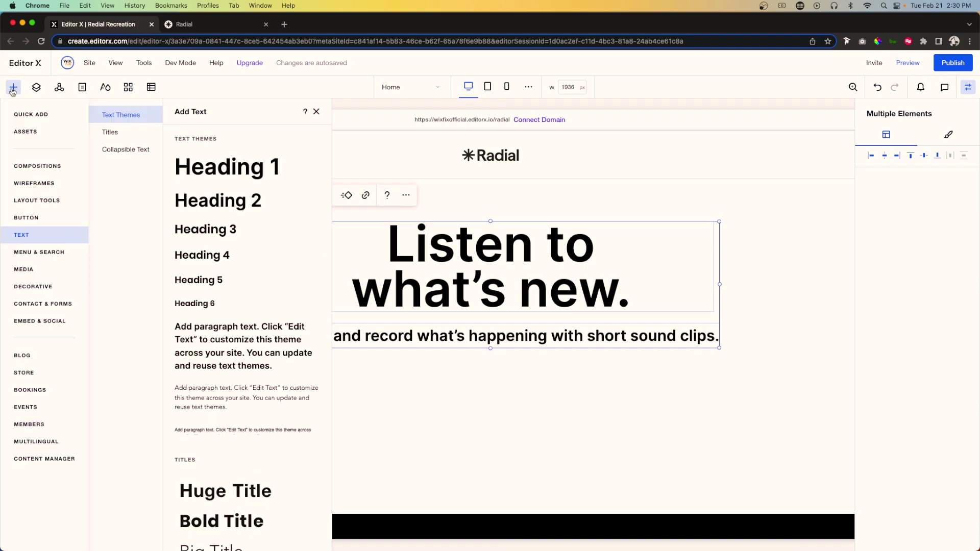
pyautogui.click(36, 306)
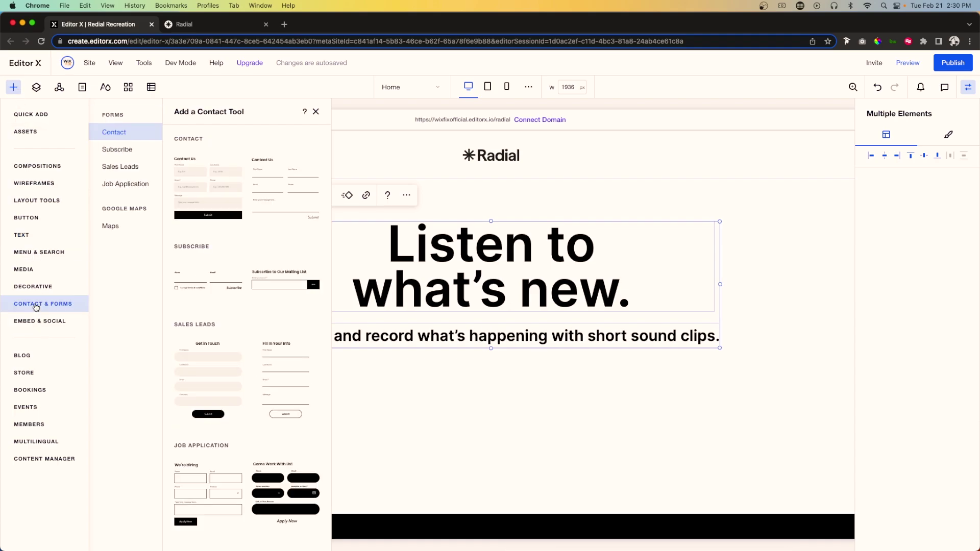
pyautogui.moveTo(286, 285); pyautogui.dragTo(453, 436)
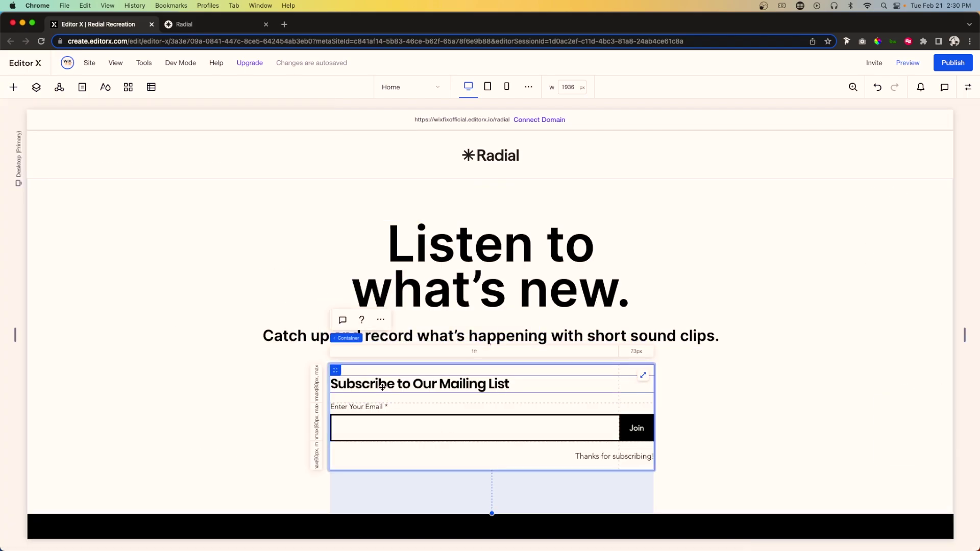
# Delete the form title and the "Thanks for subscribing!" message from the subscribe form.
pyautogui.click(382, 387)
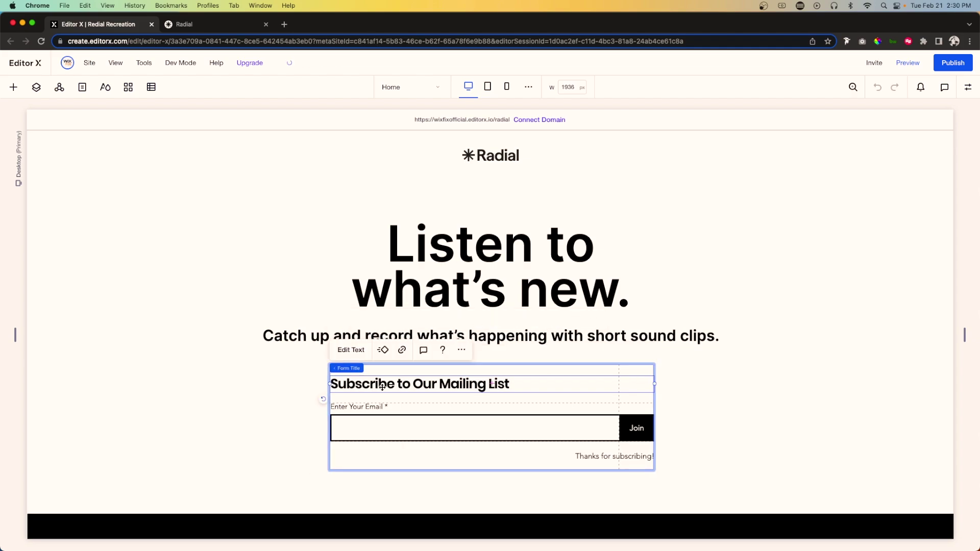
pyautogui.press('Delete')
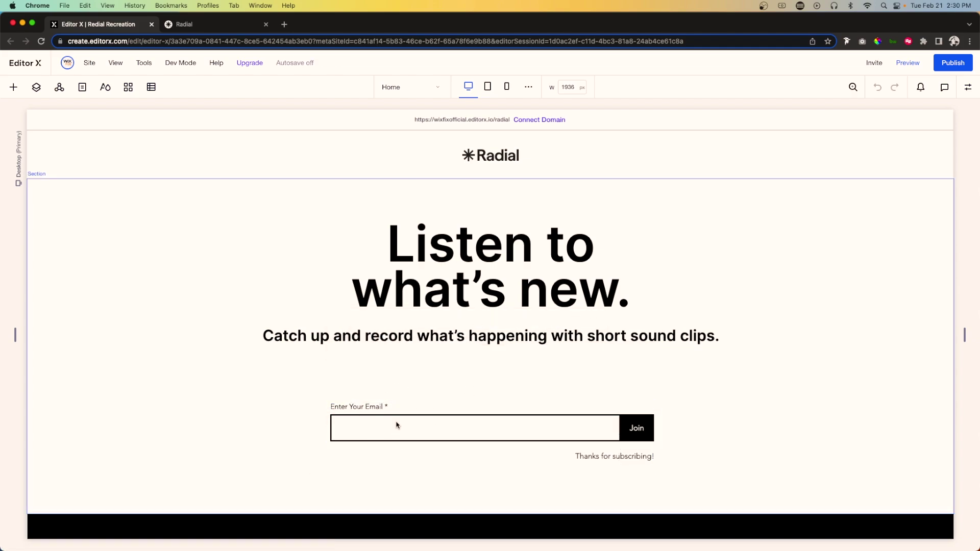
pyautogui.click(397, 425)
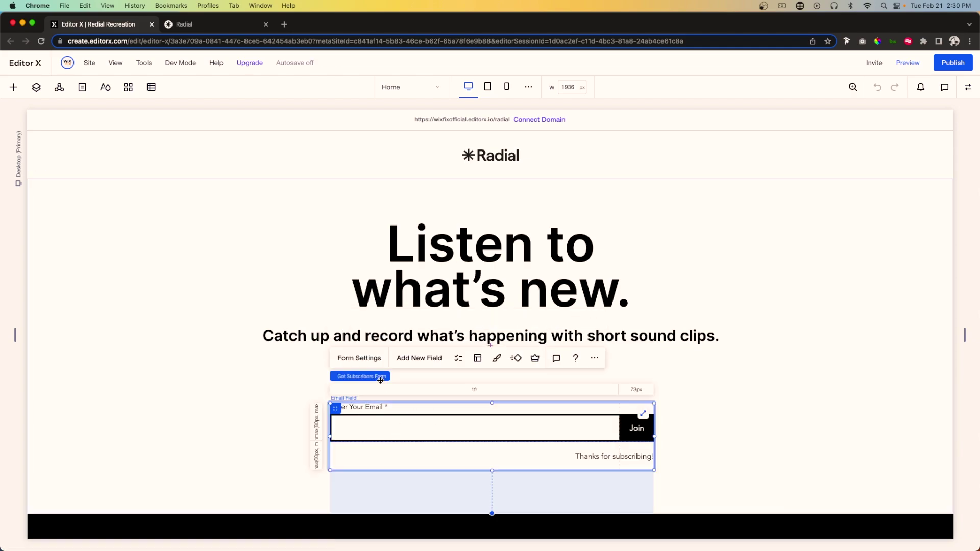
pyautogui.click(607, 456)
pyautogui.press('Delete')
pyautogui.click(414, 415)
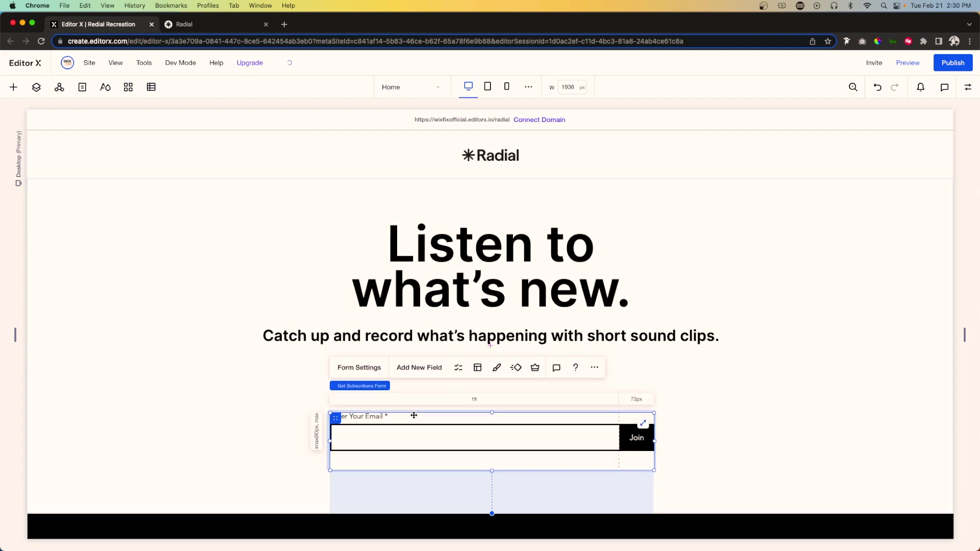
pyautogui.press('Delete')
# Clear the field title of the subscribe form's email field in its text input settings.
pyautogui.click(389, 415)
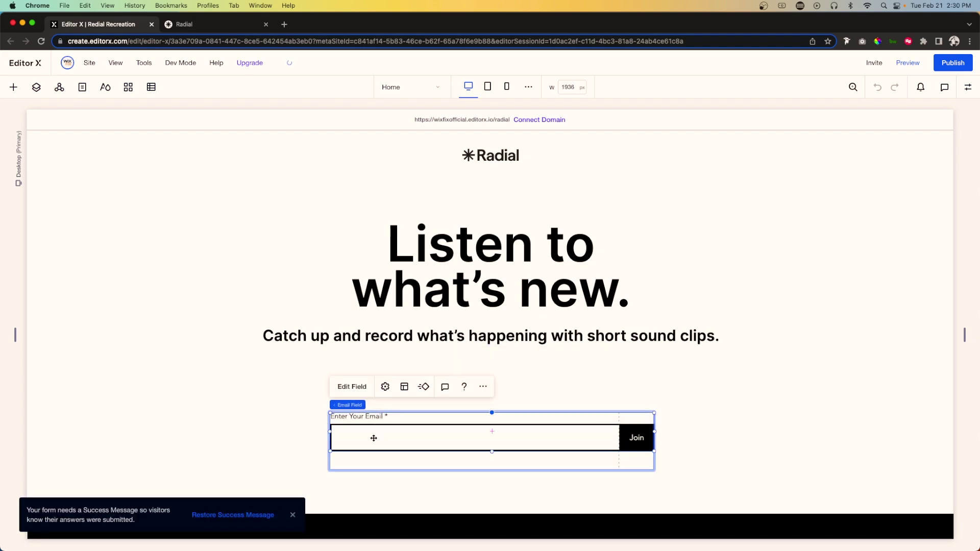
pyautogui.click(385, 387)
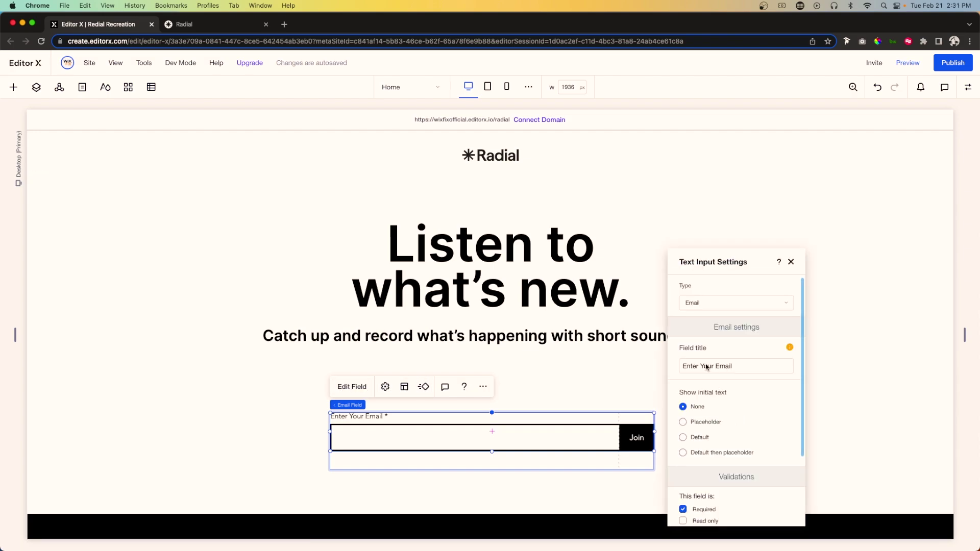
pyautogui.click(743, 366)
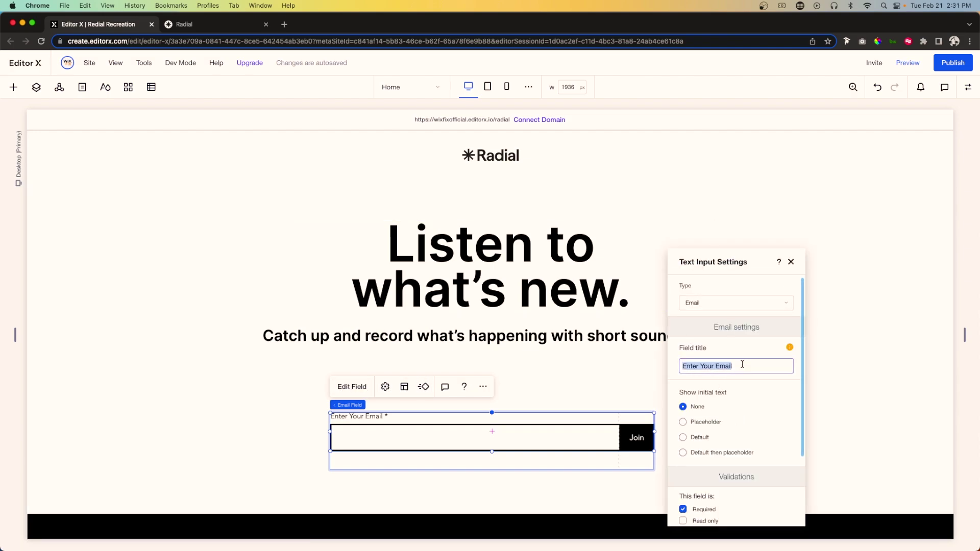
pyautogui.press('BackSpace')
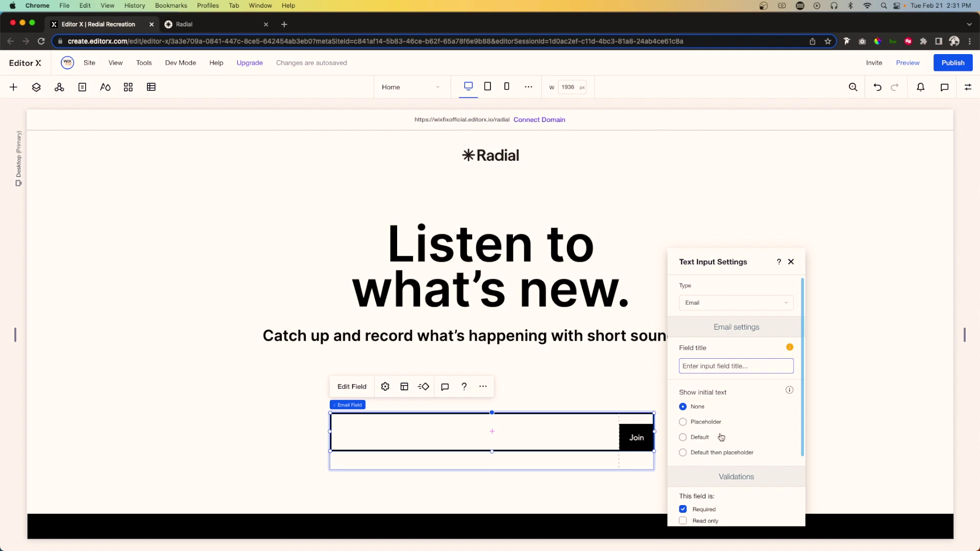
# Make the email field show a placeholder as its initial text, reading "Your email" as on the Radial page.
pyautogui.scroll(-3, 720, 440)
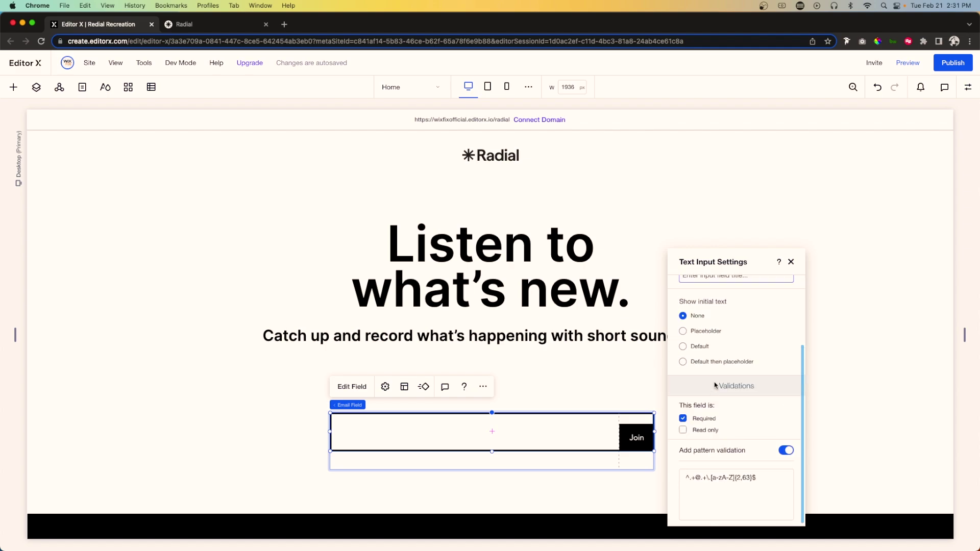
pyautogui.scroll(1, 717, 424)
pyautogui.click(695, 363)
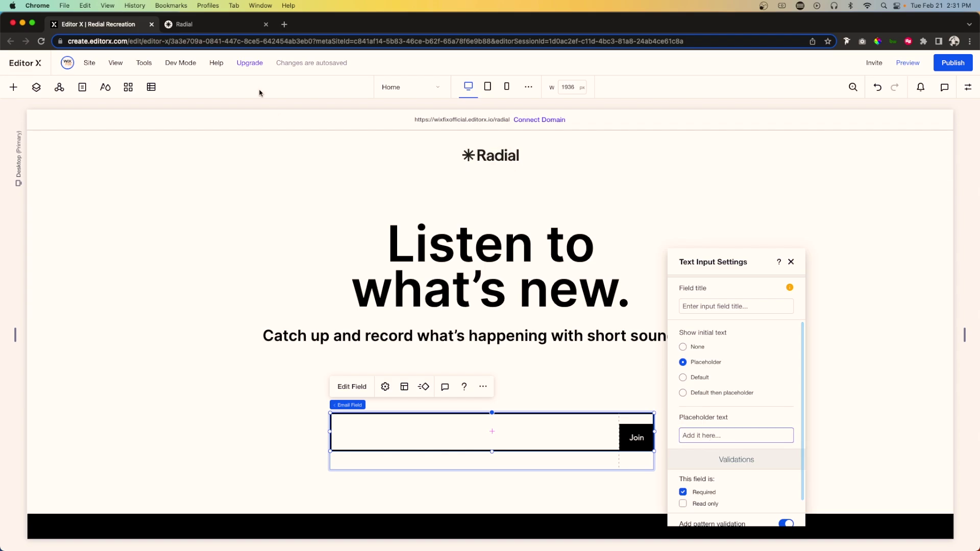
pyautogui.click(182, 24)
pyautogui.click(70, 26)
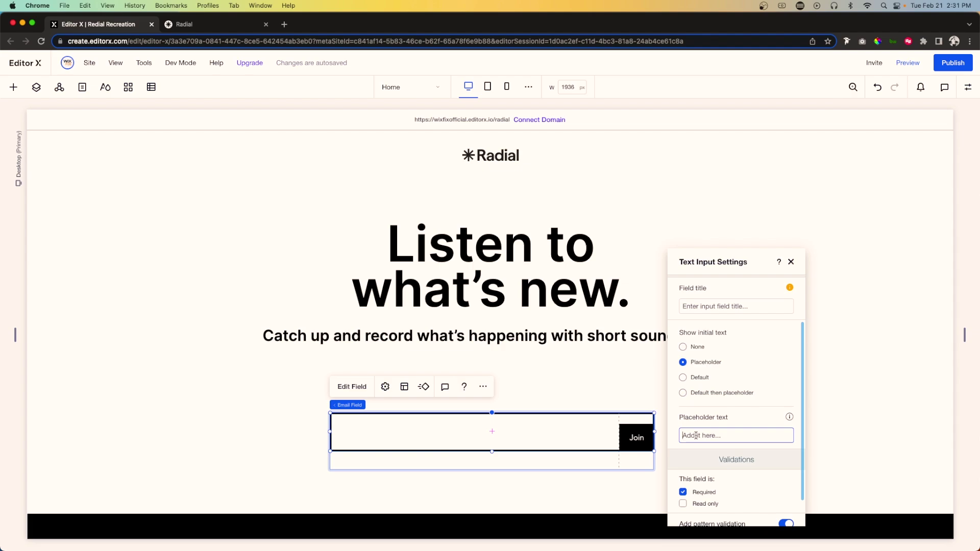
pyautogui.write('You')
pyautogui.write('r')
pyautogui.press('BackSpace')
pyautogui.write('ur emiail')
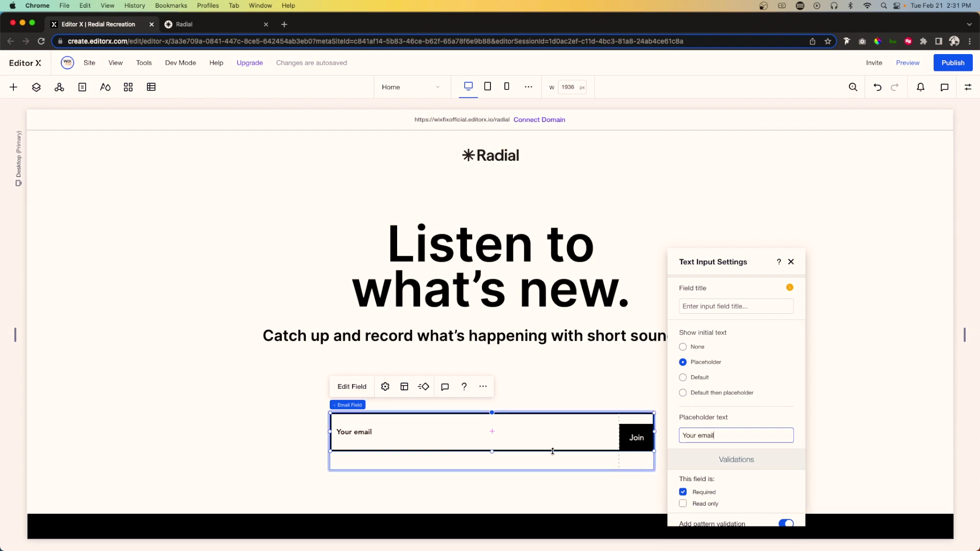
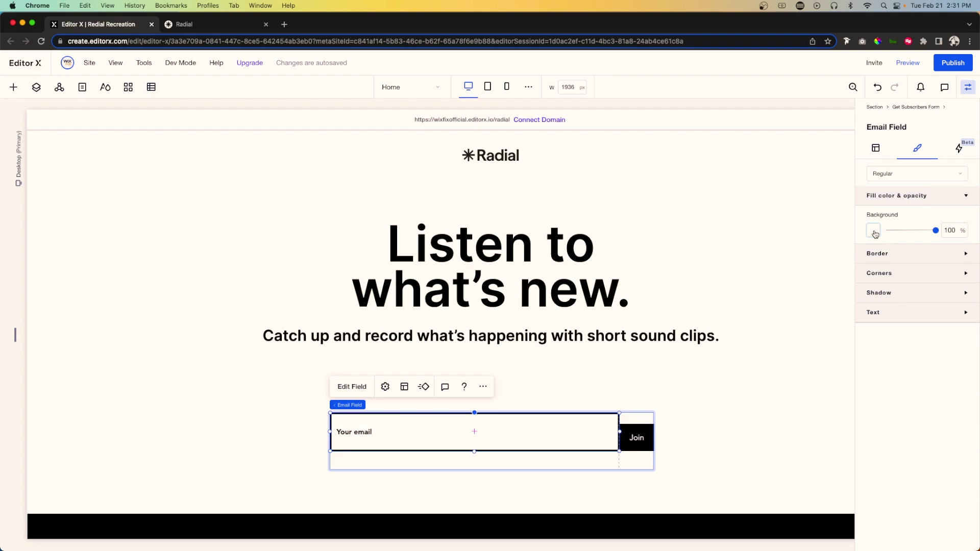
# Fill the email field's background with the light beige-grey theme color next to the off-white one.
pyautogui.click(874, 231)
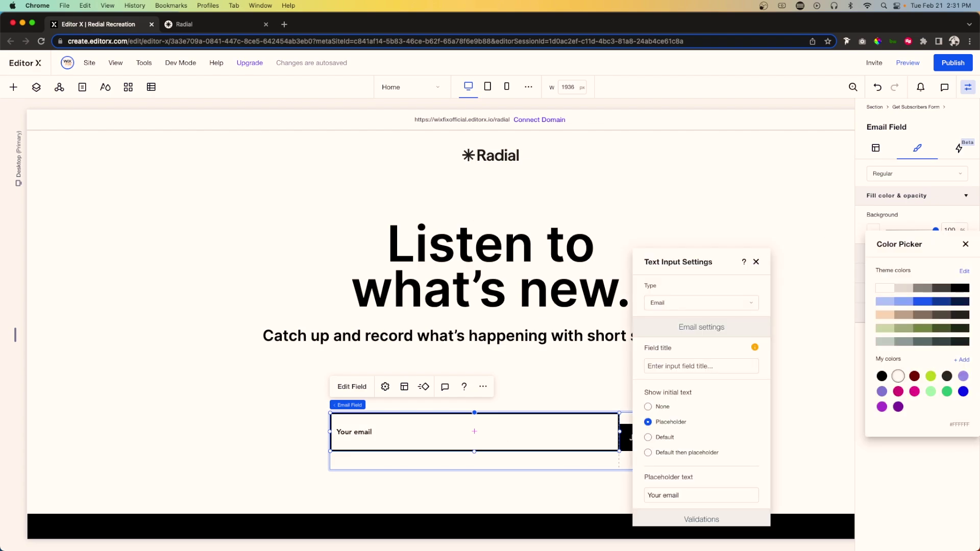
pyautogui.click(904, 288)
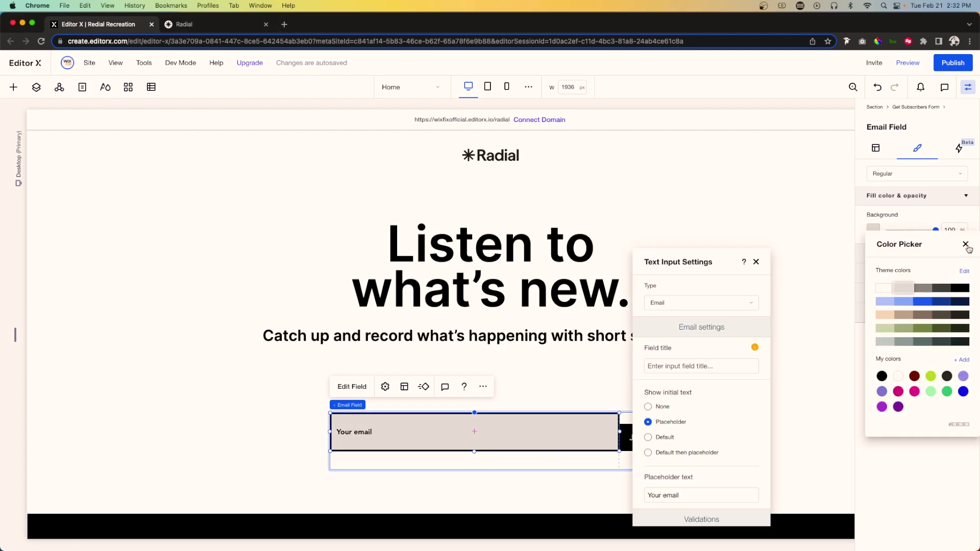
pyautogui.click(965, 244)
# Remove the email field's border by setting its opacity to 0% and its border style to None.
pyautogui.click(897, 254)
pyautogui.click(958, 288)
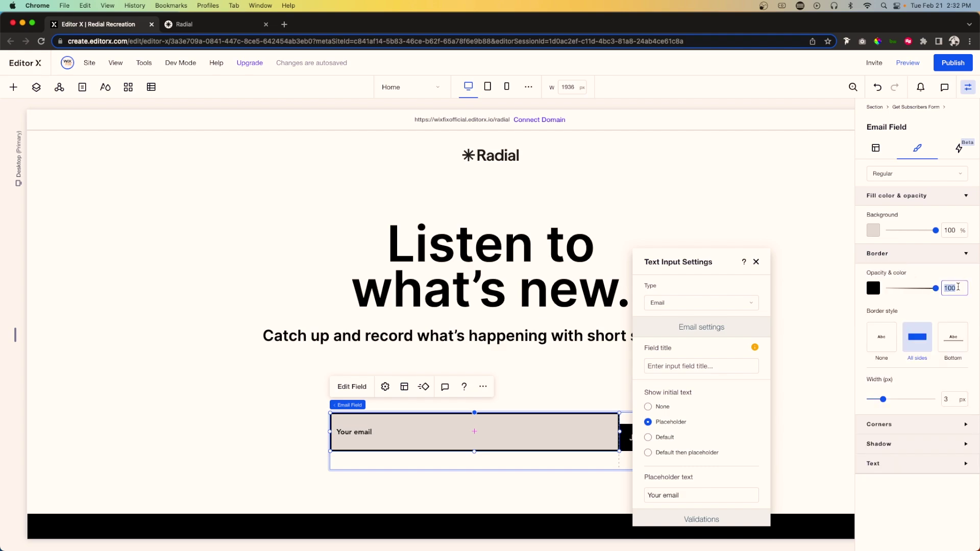
pyautogui.write('0')
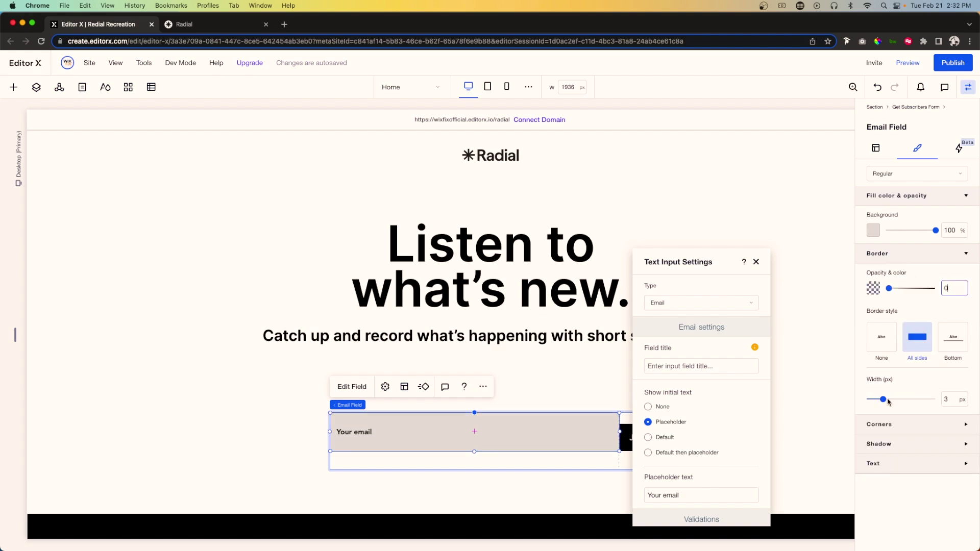
pyautogui.press('Return')
pyautogui.click(883, 339)
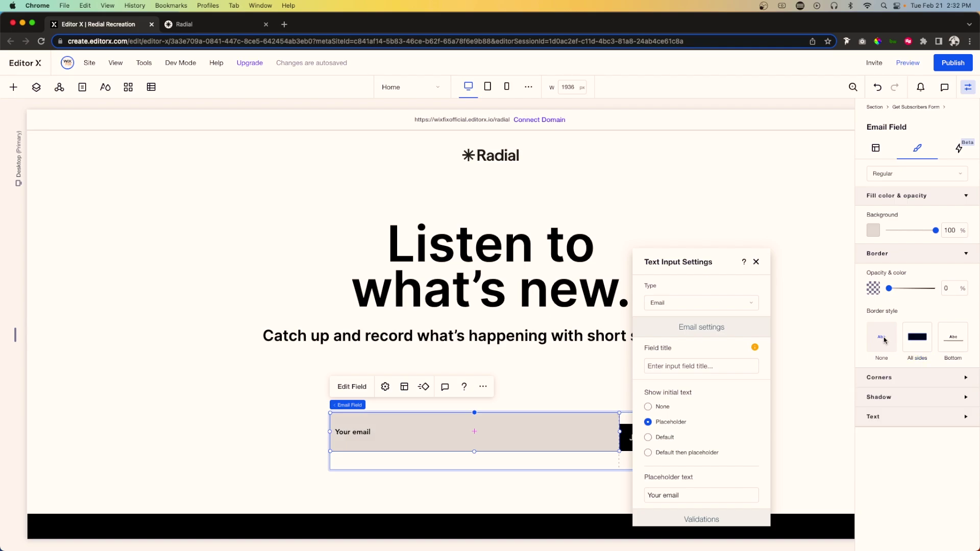
# Round all four corners of the email field with a radius of 999 px.
pyautogui.click(894, 378)
pyautogui.click(877, 409)
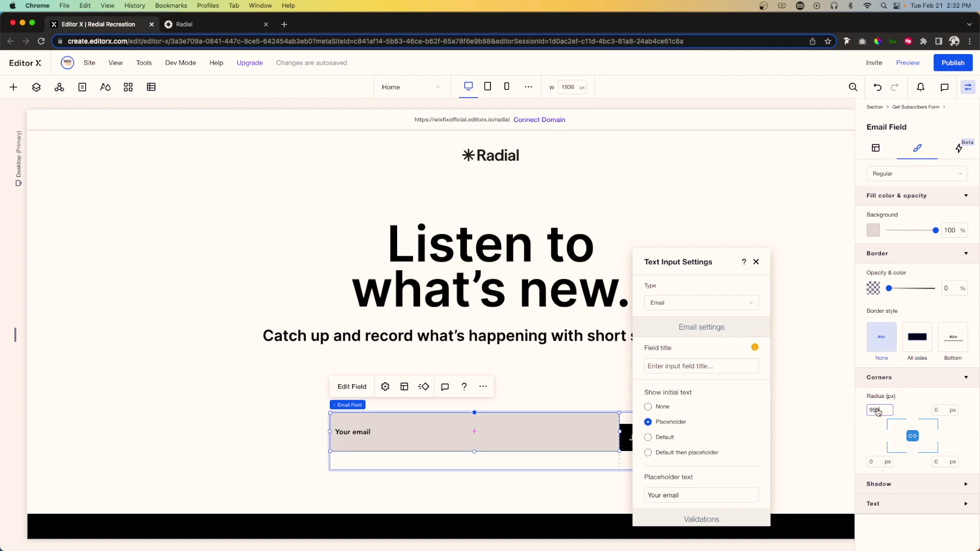
pyautogui.press('Return')
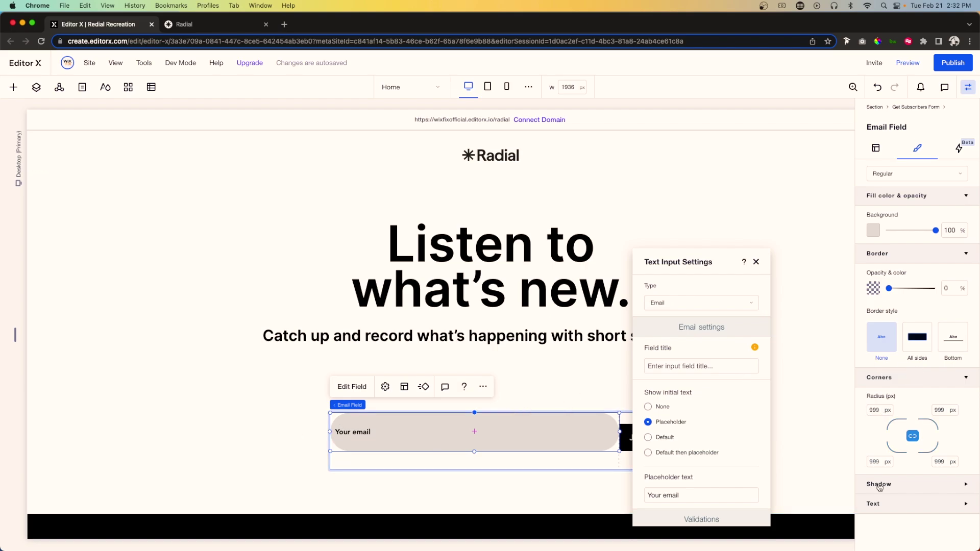
# Set the email field's placeholder padding to 24 px in its text input layout.
pyautogui.click(403, 387)
pyautogui.click(403, 387)
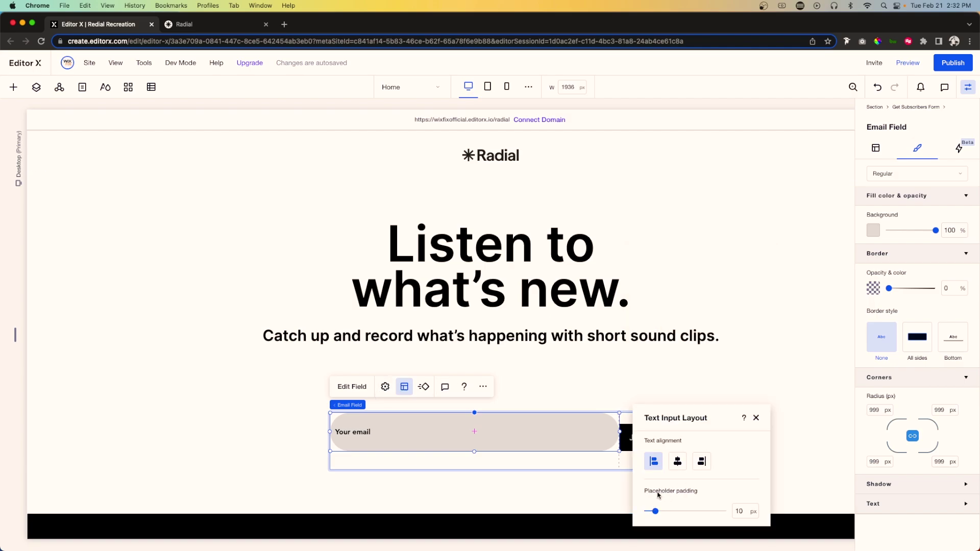
pyautogui.moveTo(657, 514); pyautogui.dragTo(666, 513)
pyautogui.doubleClick(744, 511)
pyautogui.write('24')
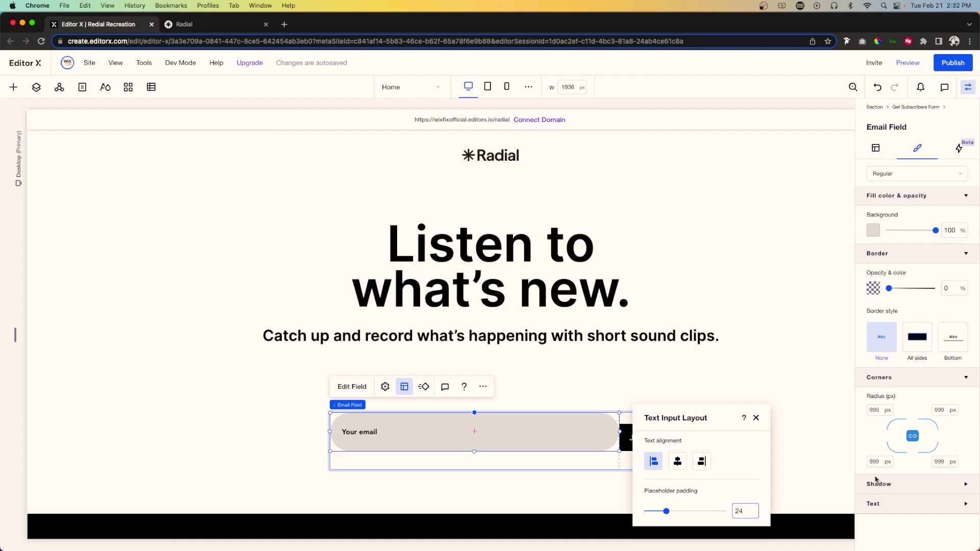
# Set the email field's text to the Inter Semi Bold font at a size of 18 px.
pyautogui.click(878, 506)
pyautogui.scroll(-3, 912, 504)
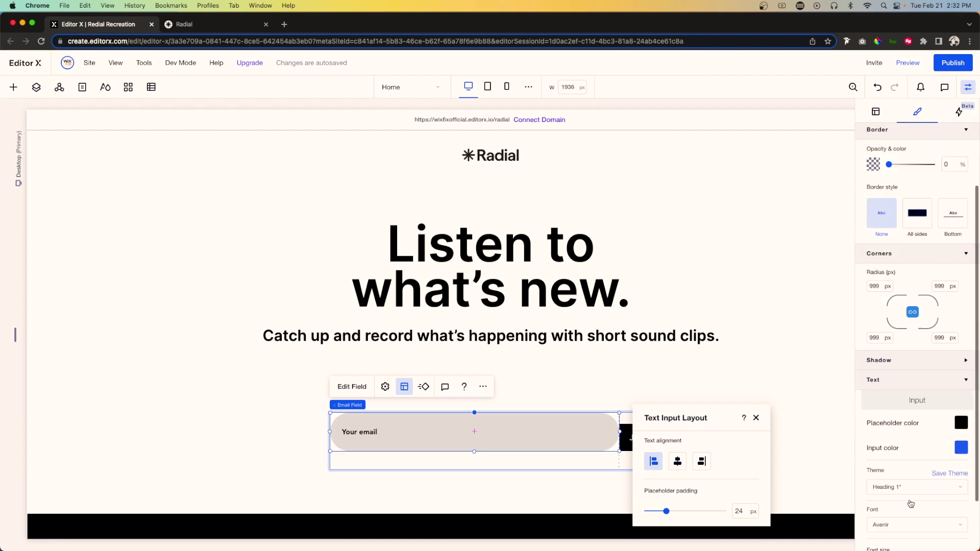
pyautogui.scroll(-2, 911, 504)
pyautogui.click(889, 456)
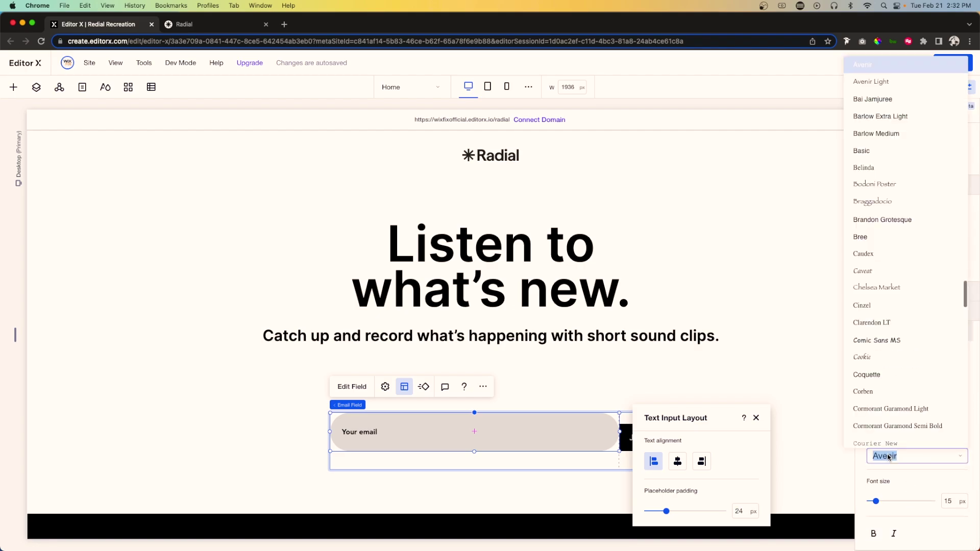
pyautogui.write('Inter Black')
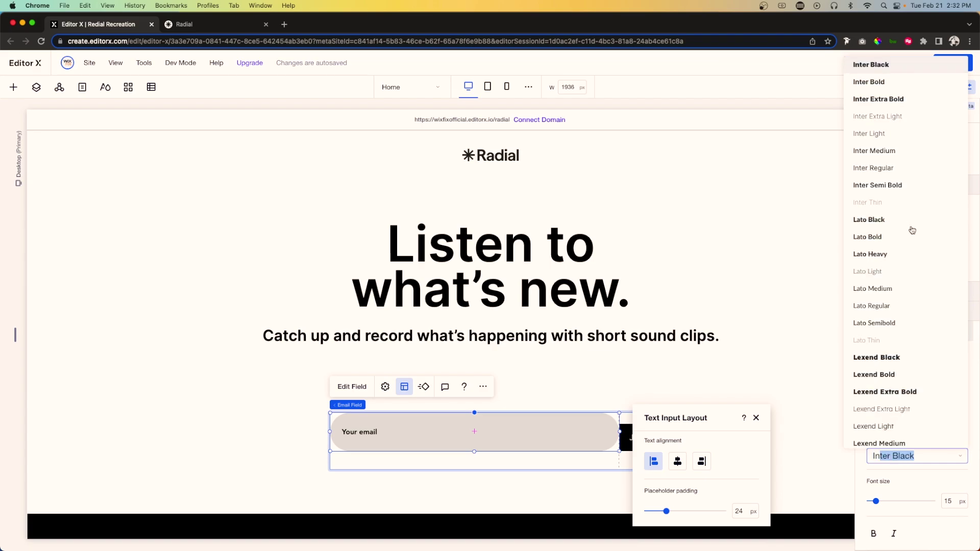
pyautogui.scroll(1, 889, 100)
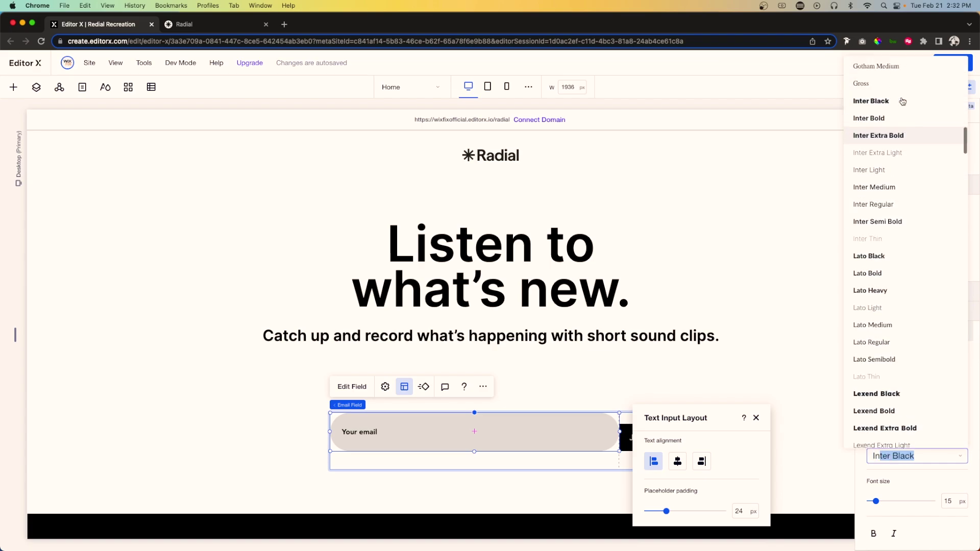
pyautogui.click(884, 223)
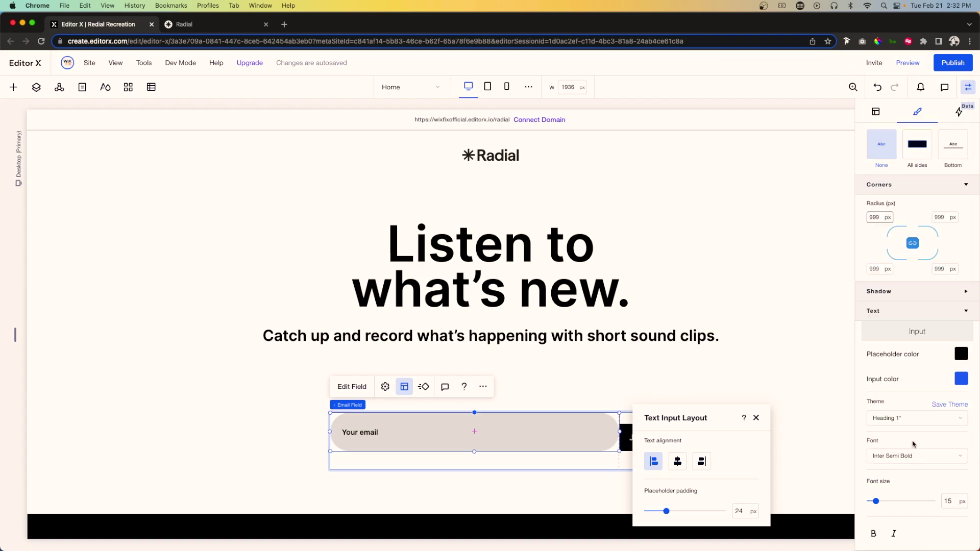
pyautogui.click(953, 502)
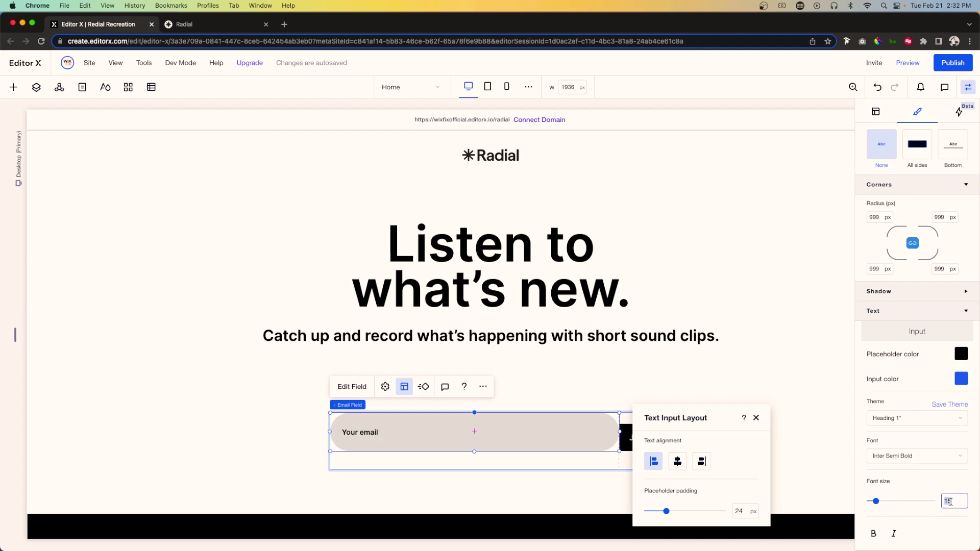
pyautogui.write('18')
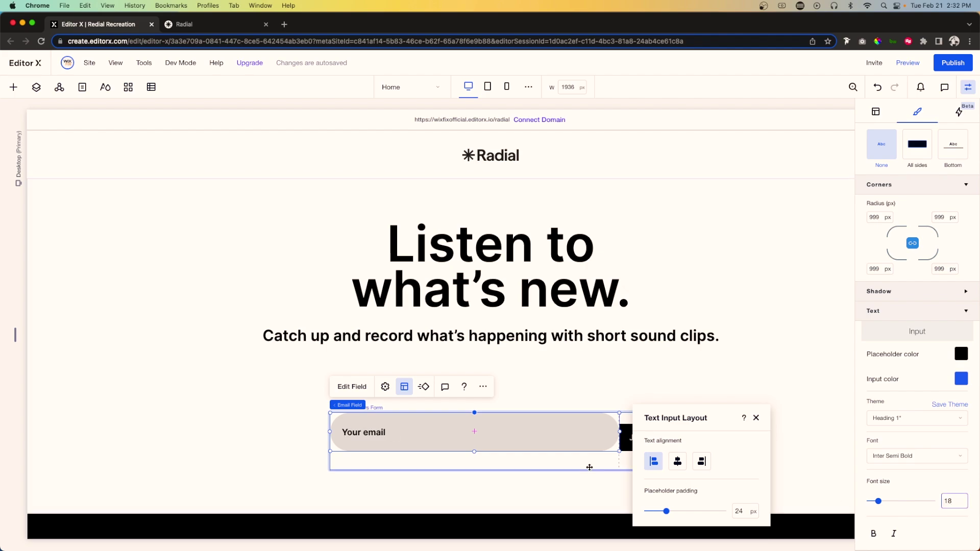
# Change the email field's placeholder color to the medium grey theme color.
pyautogui.click(961, 355)
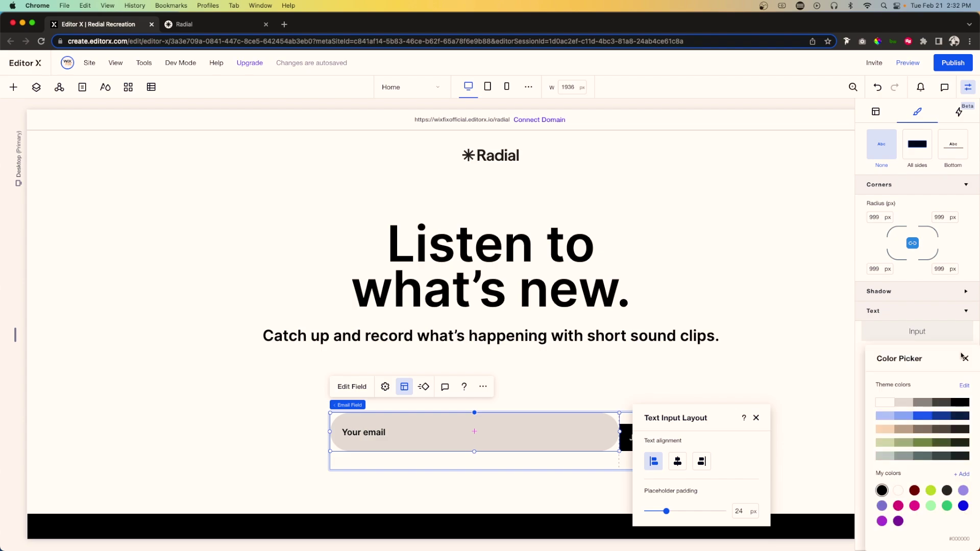
pyautogui.click(921, 405)
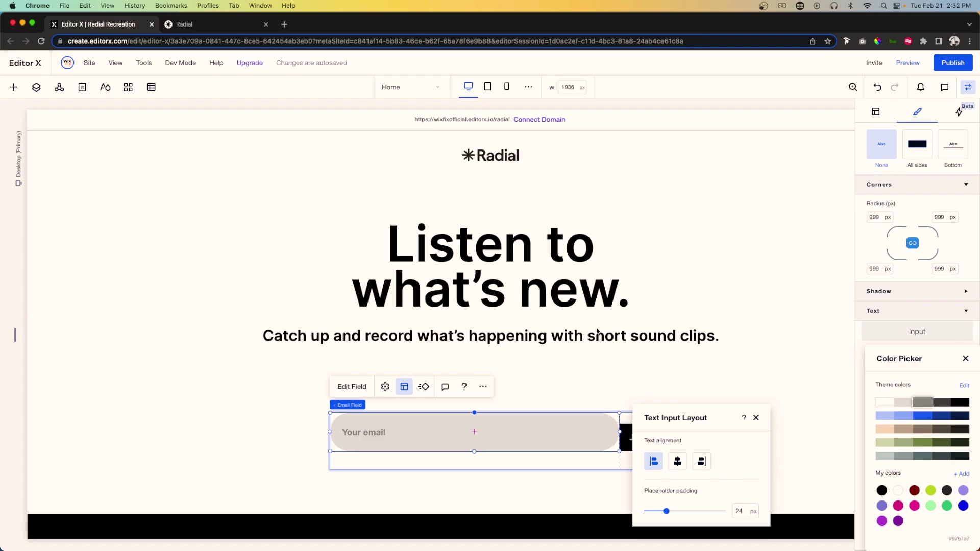
pyautogui.click(912, 190)
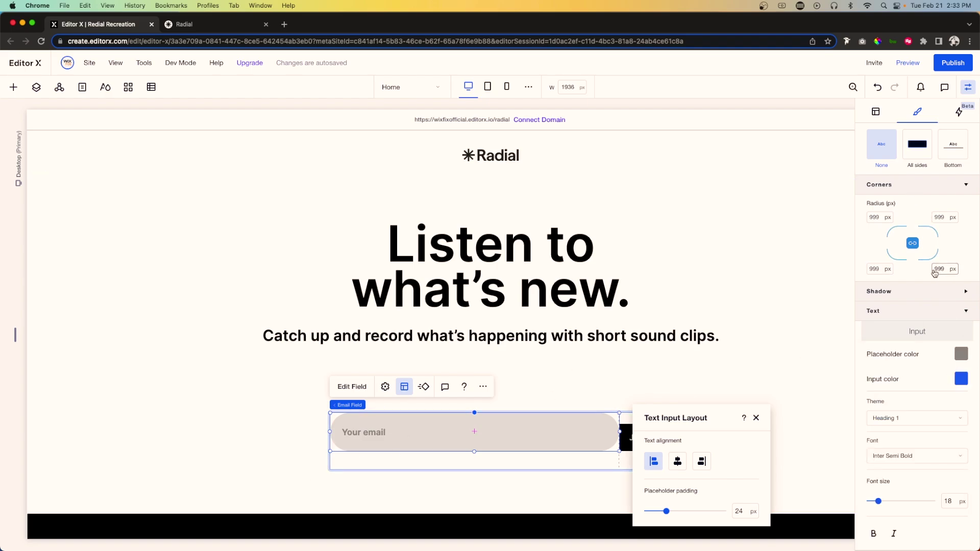
# Lower the email field's background opacity to about 45%.
pyautogui.scroll(5, 941, 273)
pyautogui.click(908, 231)
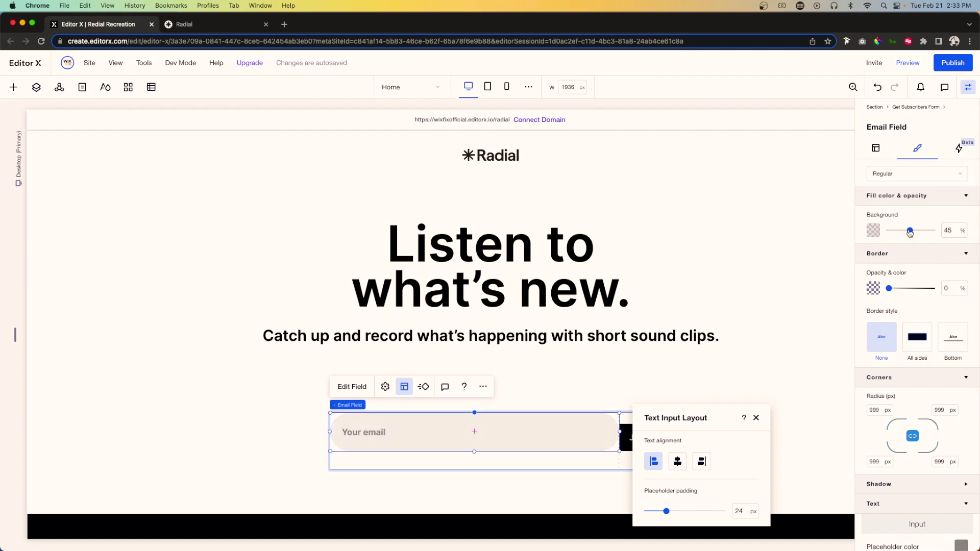
pyautogui.click(957, 232)
pyautogui.click(609, 391)
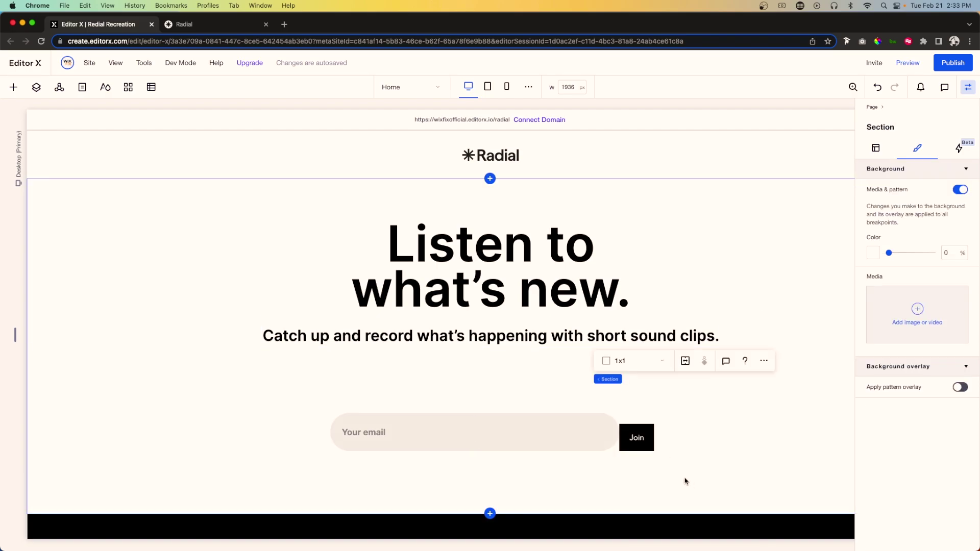
# Change the submit button's text to "Get early access" in its settings.
pyautogui.click(636, 437)
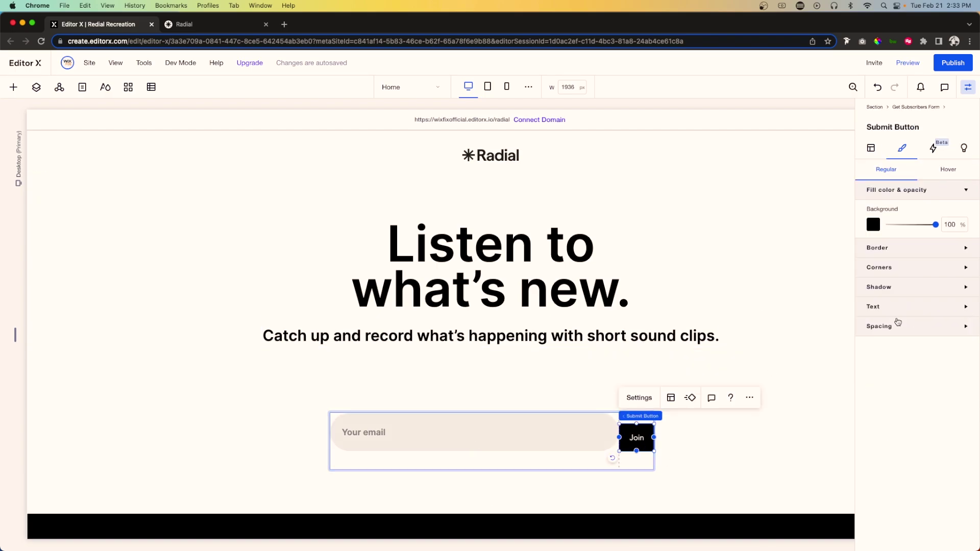
pyautogui.click(642, 400)
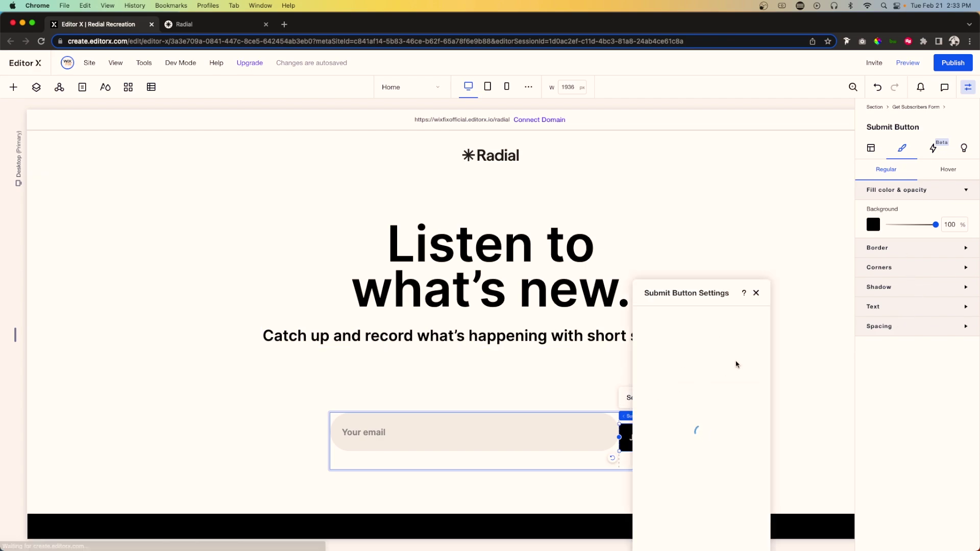
pyautogui.click(666, 335)
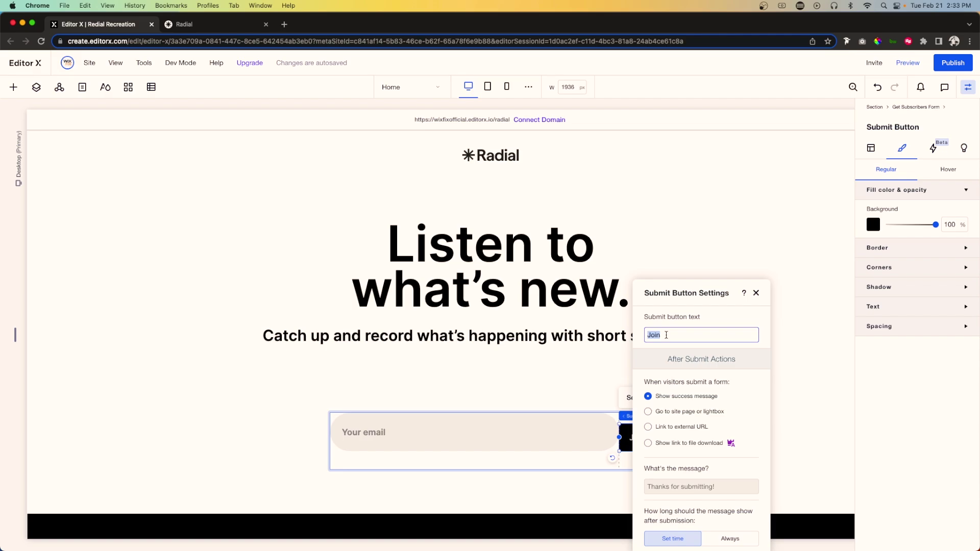
pyautogui.write('Get early access')
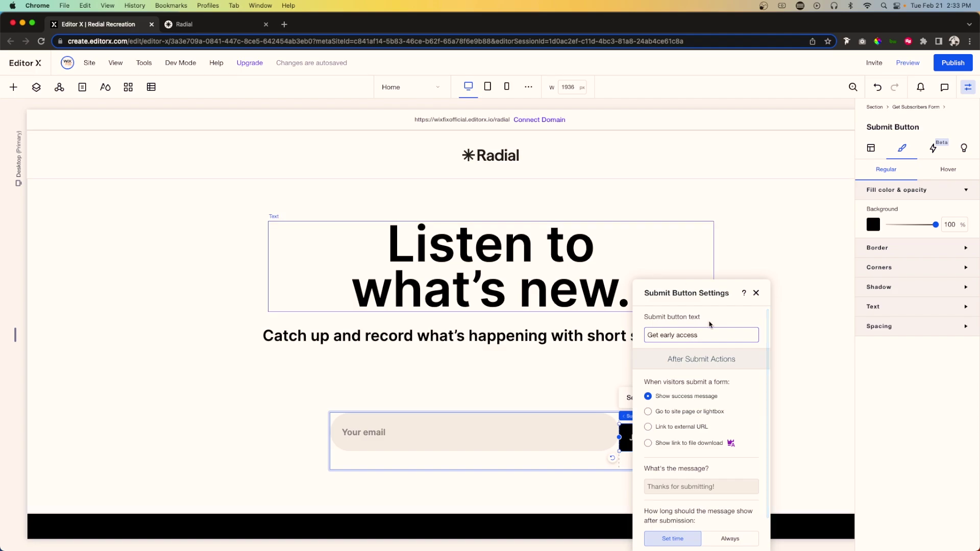
pyautogui.click(757, 295)
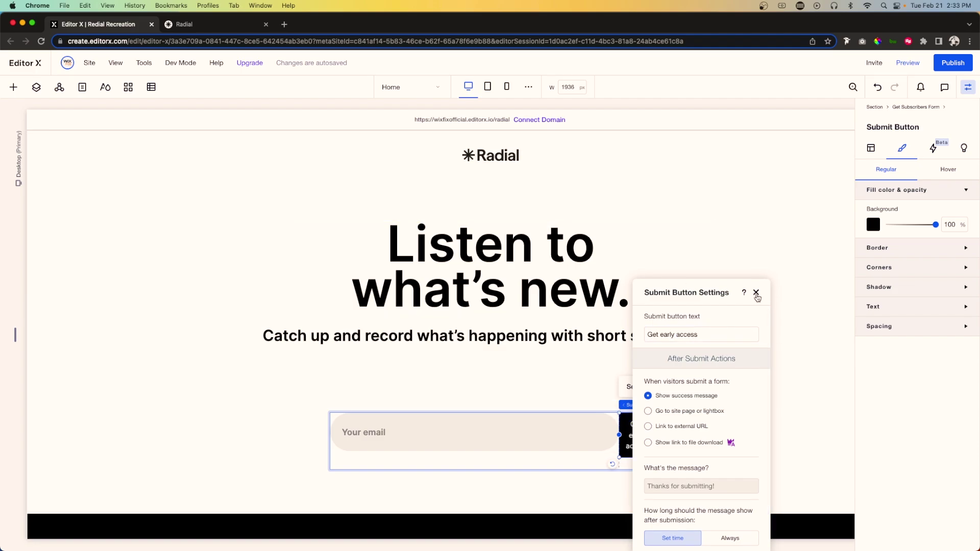
pyautogui.click(757, 295)
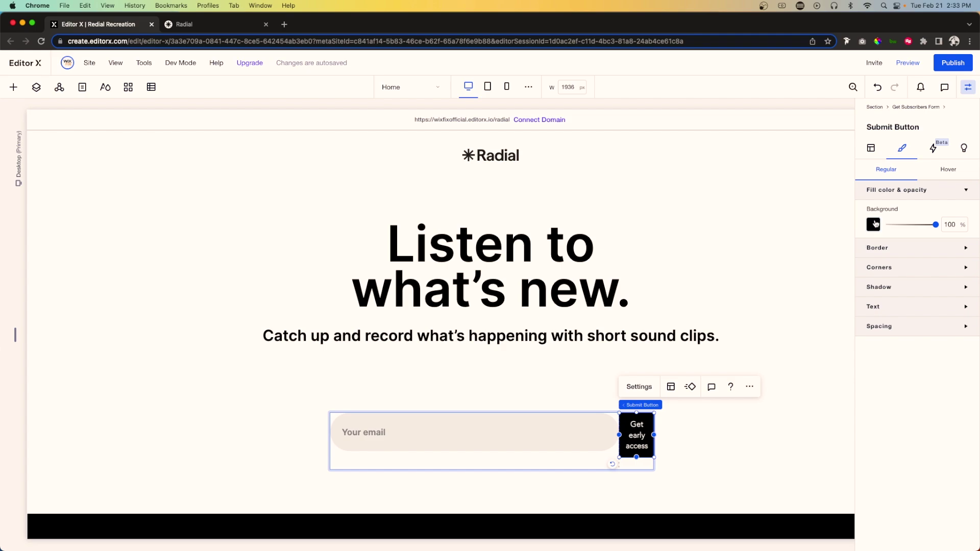
# Fill the submit button's background with the bright medium blue theme color.
pyautogui.click(874, 224)
pyautogui.click(925, 294)
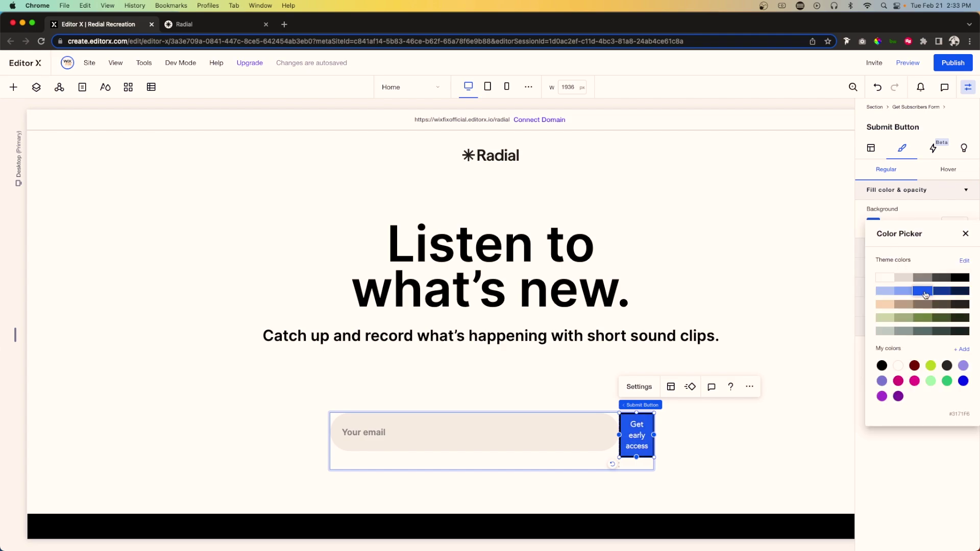
pyautogui.click(894, 221)
# Set the submit button's border width to 0 px and round all four corners with a radius of 999 px.
pyautogui.click(879, 249)
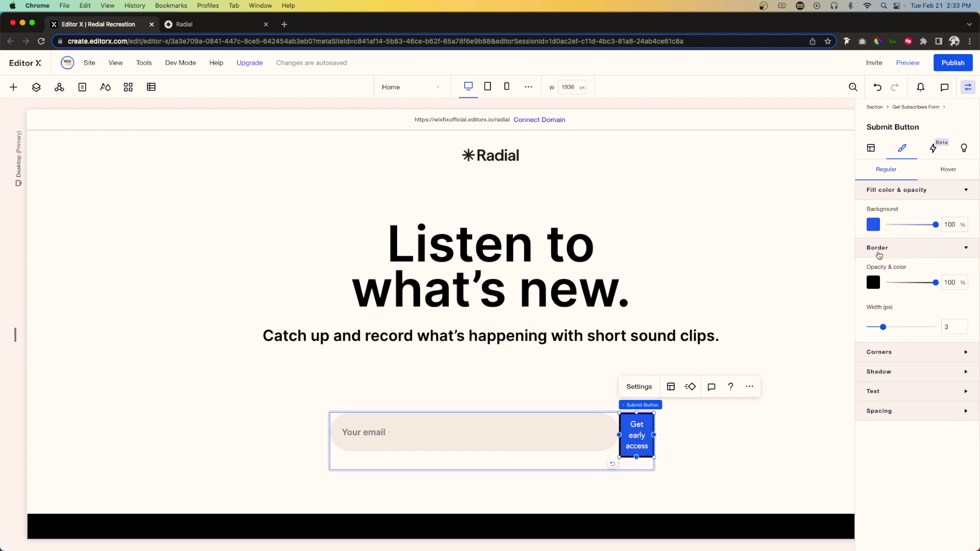
pyautogui.click(951, 327)
pyautogui.write('0')
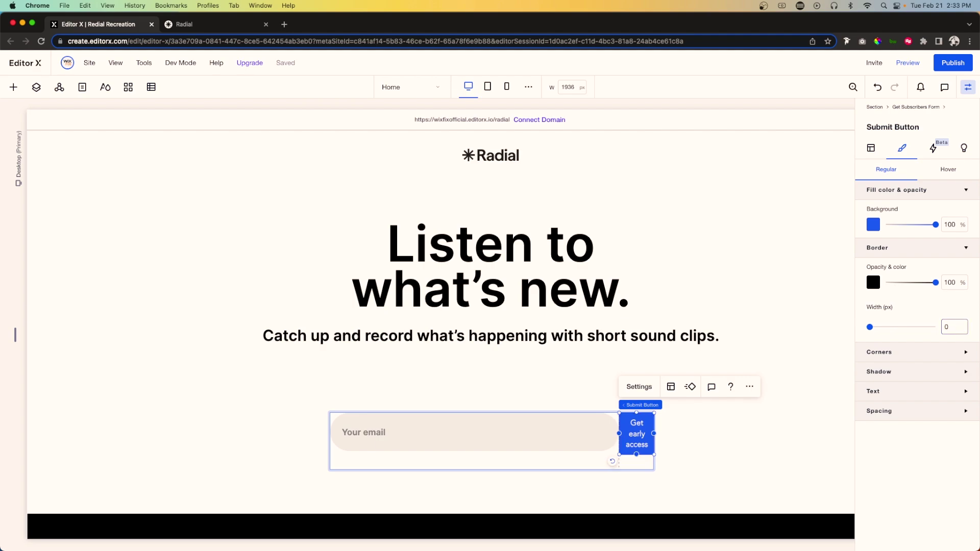
pyautogui.click(881, 353)
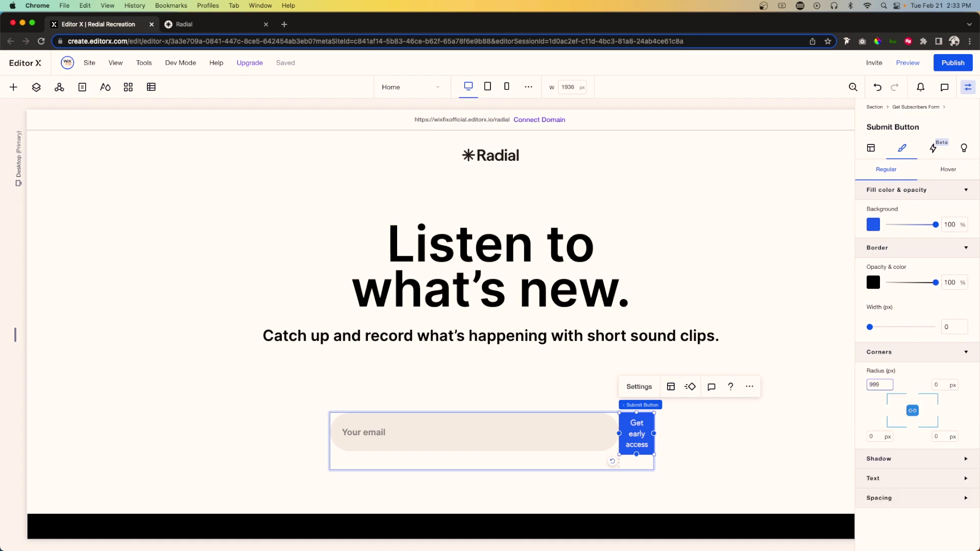
pyautogui.press('Return')
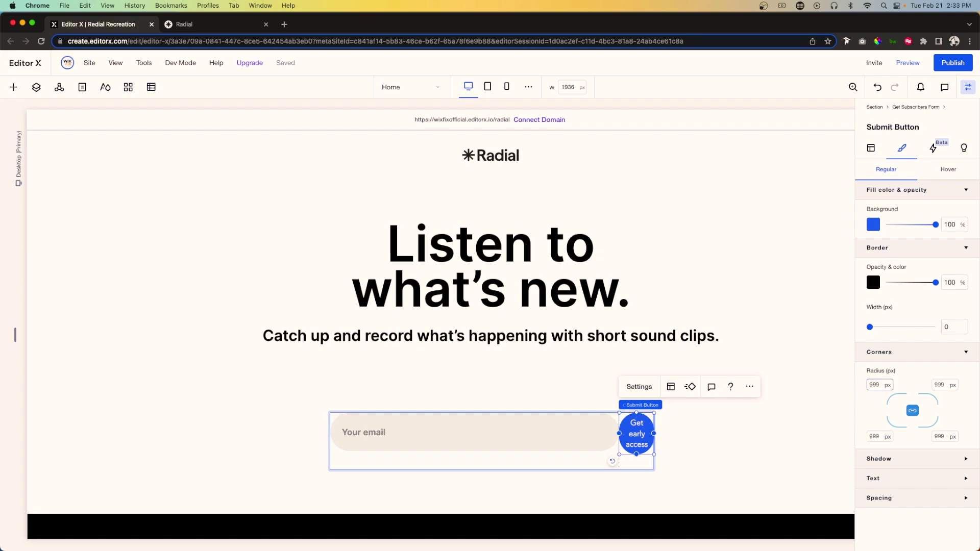
# Set the submit button's text to the Inter Semi Bold font at a size of 18 px.
pyautogui.click(883, 481)
pyautogui.scroll(-5, 883, 483)
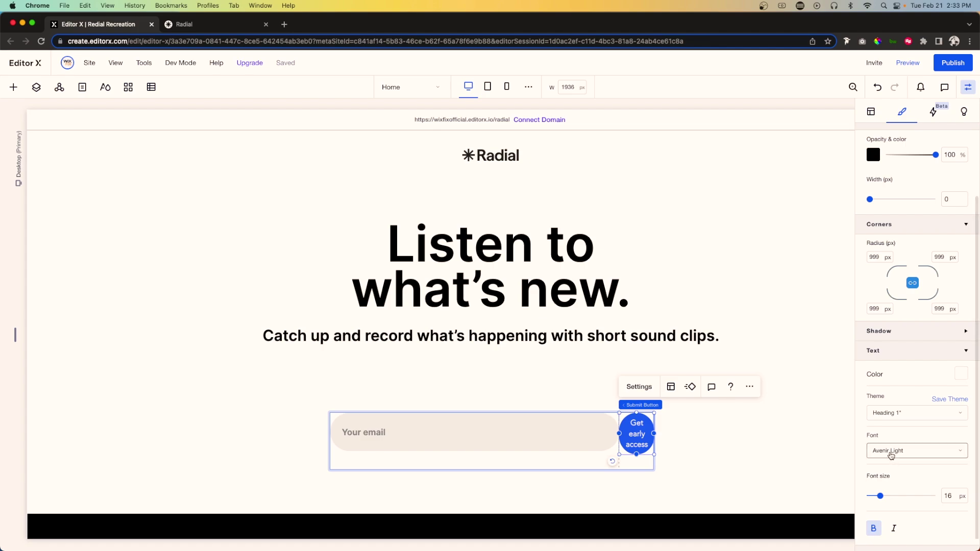
pyautogui.click(891, 452)
pyautogui.write('Inter Black')
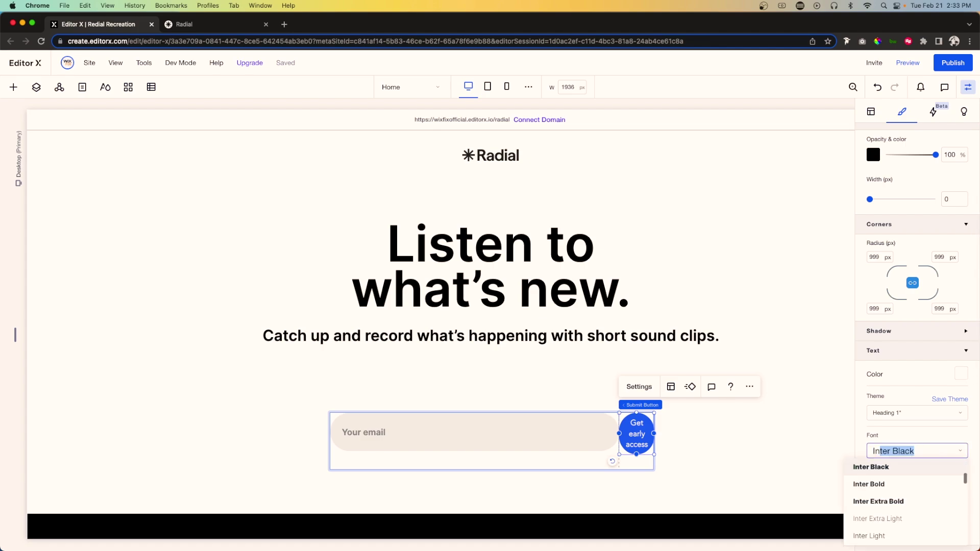
pyautogui.scroll(-3, 887, 478)
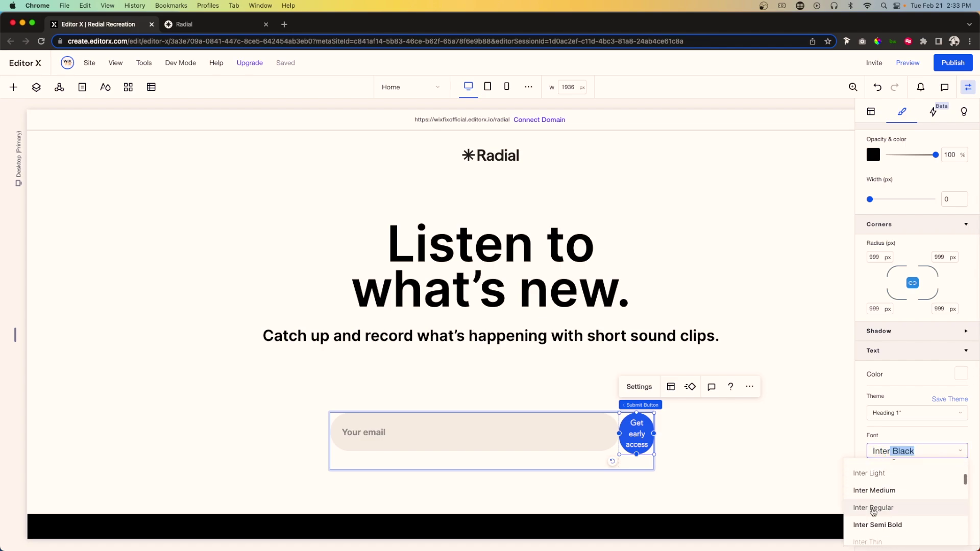
pyautogui.click(906, 523)
pyautogui.click(953, 497)
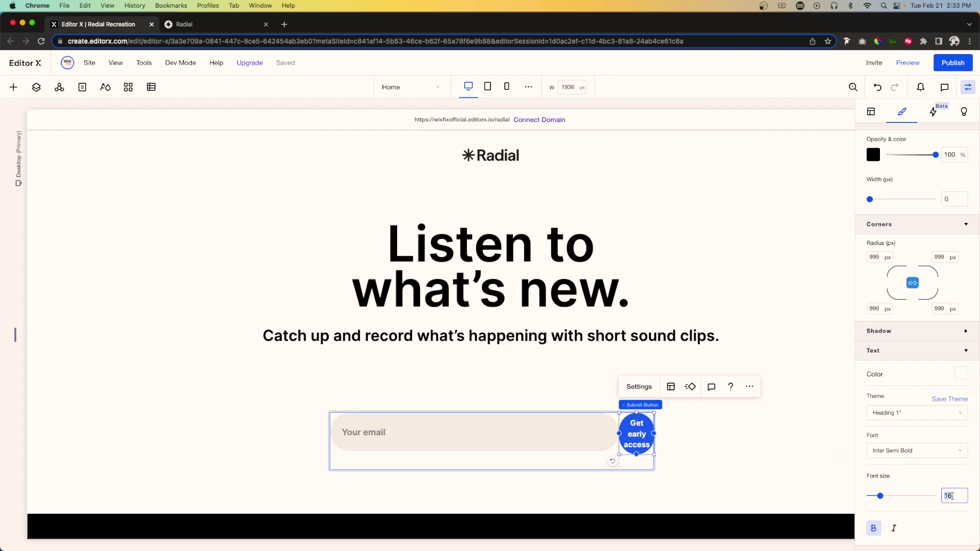
pyautogui.write('18')
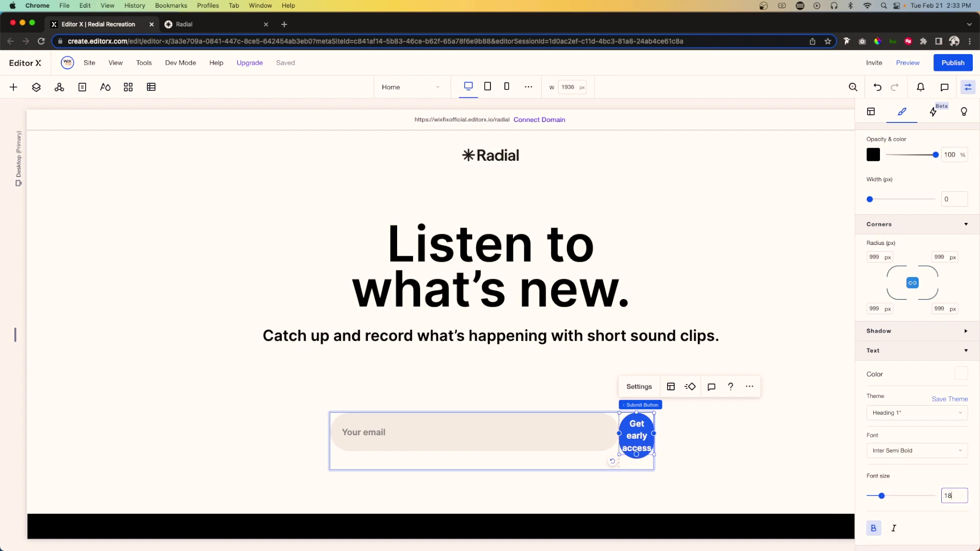
pyautogui.press('Return')
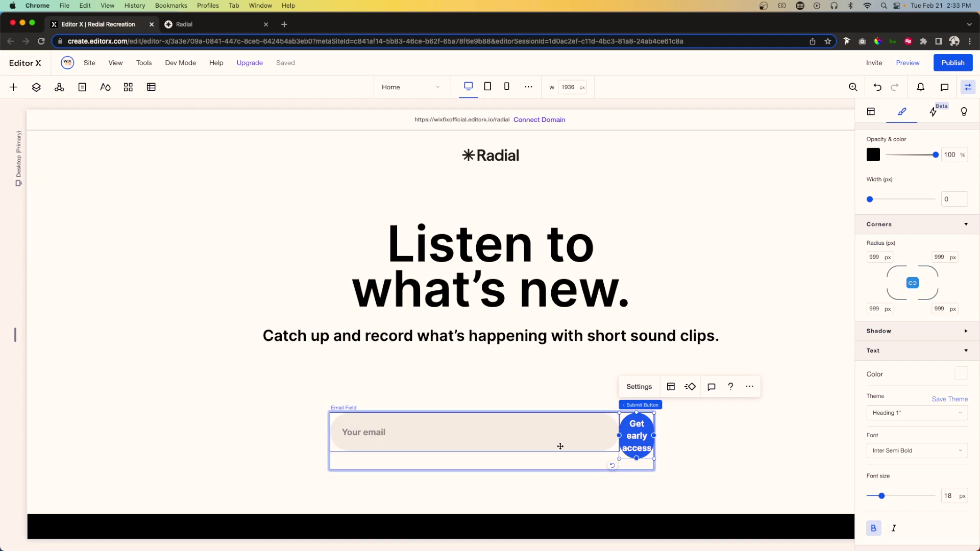
# Size the subscribers form's grid columns to 2fr for the email field and 1fr for the submit button.
pyautogui.click(551, 462)
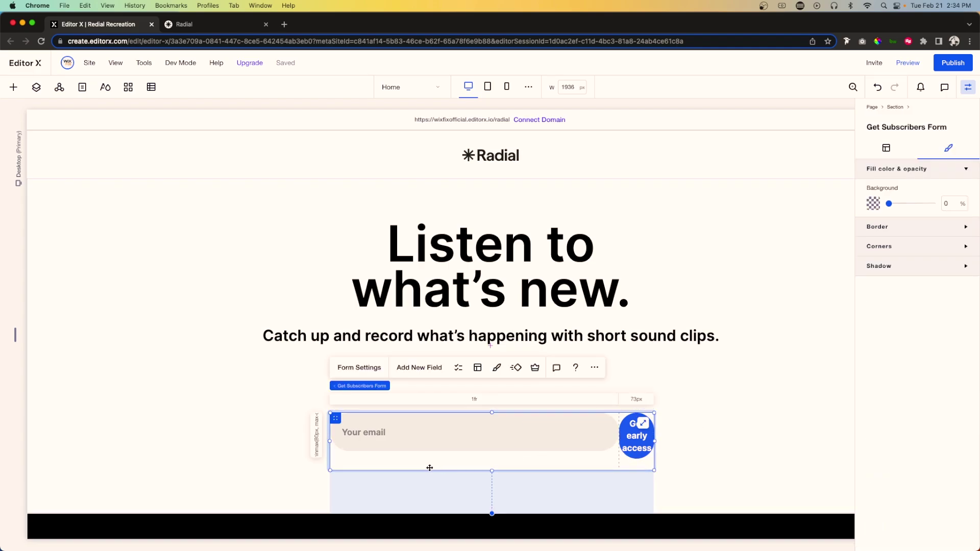
pyautogui.click(636, 401)
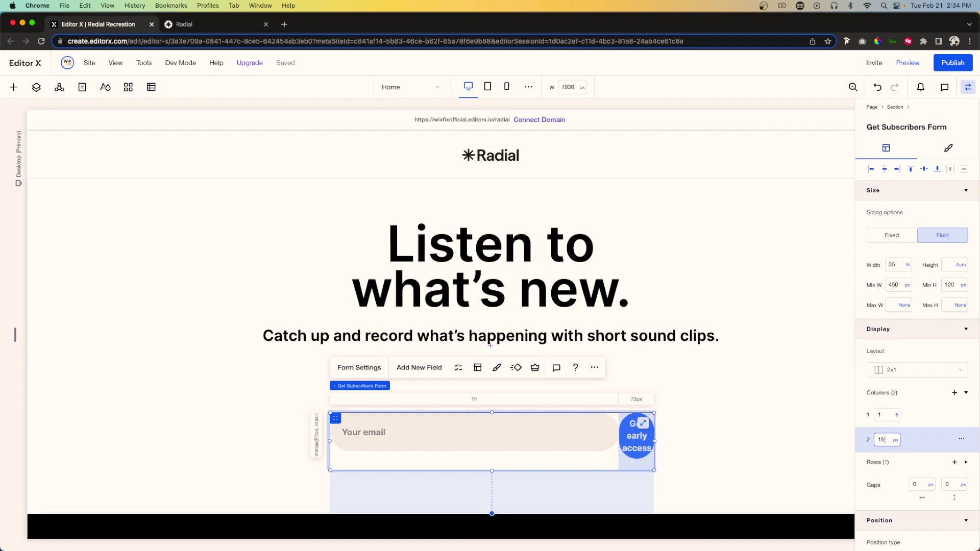
pyautogui.write('1fr')
pyautogui.press('Return')
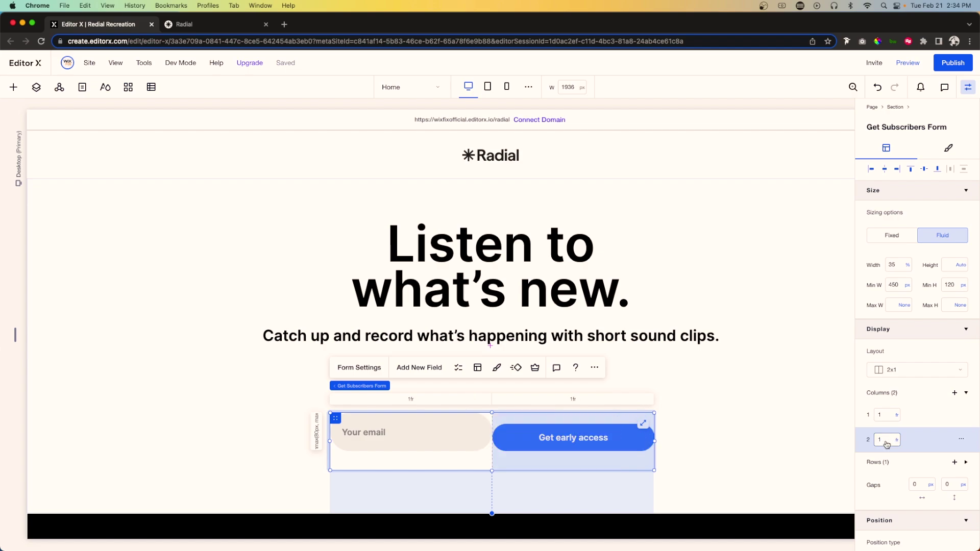
pyautogui.click(441, 399)
pyautogui.write('2')
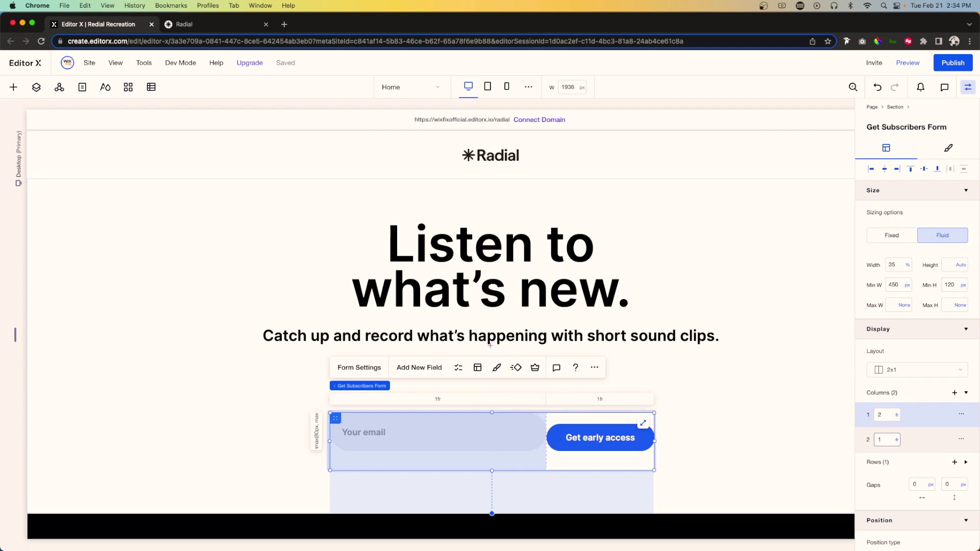
pyautogui.press('Return')
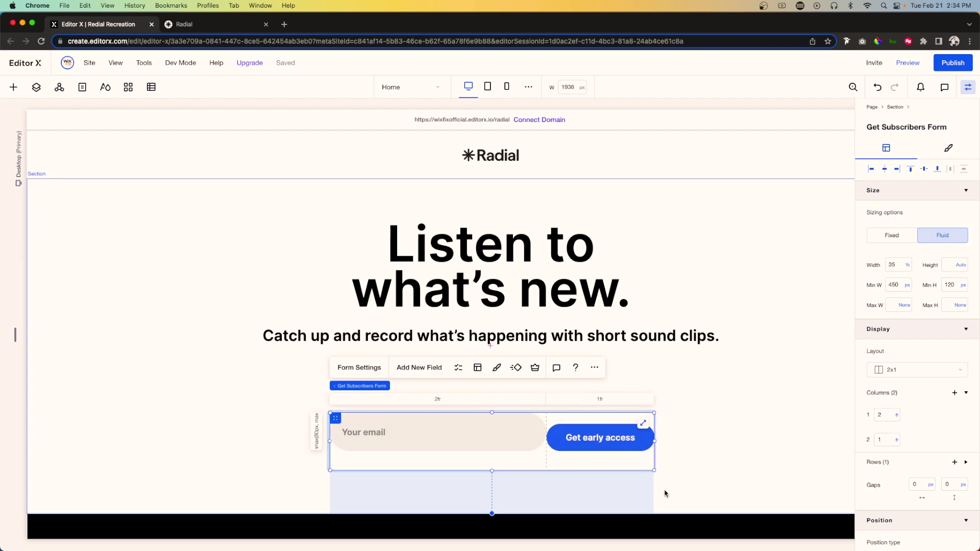
# Set the horizontal gap between the subscribers form's grid columns to 10 px.
pyautogui.click(920, 486)
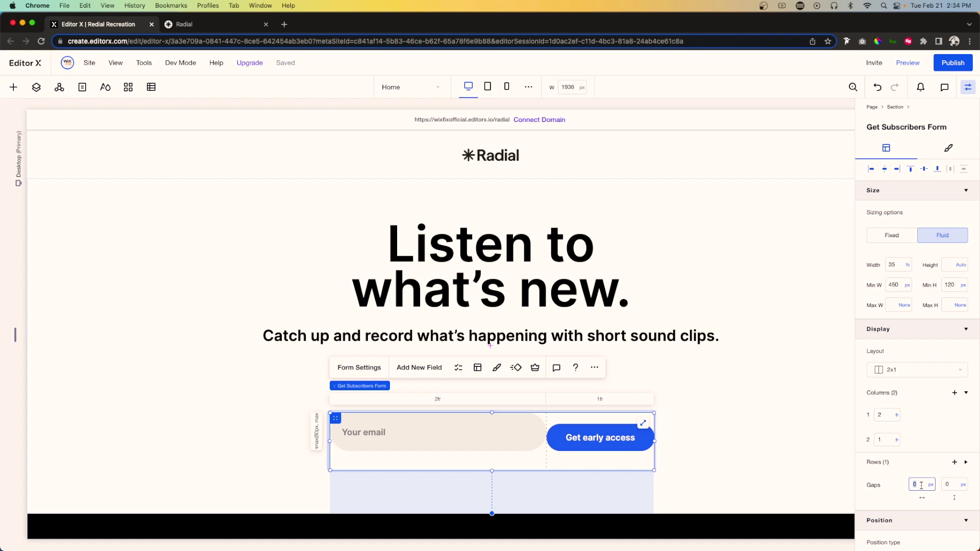
pyautogui.write('10')
pyautogui.press('Return')
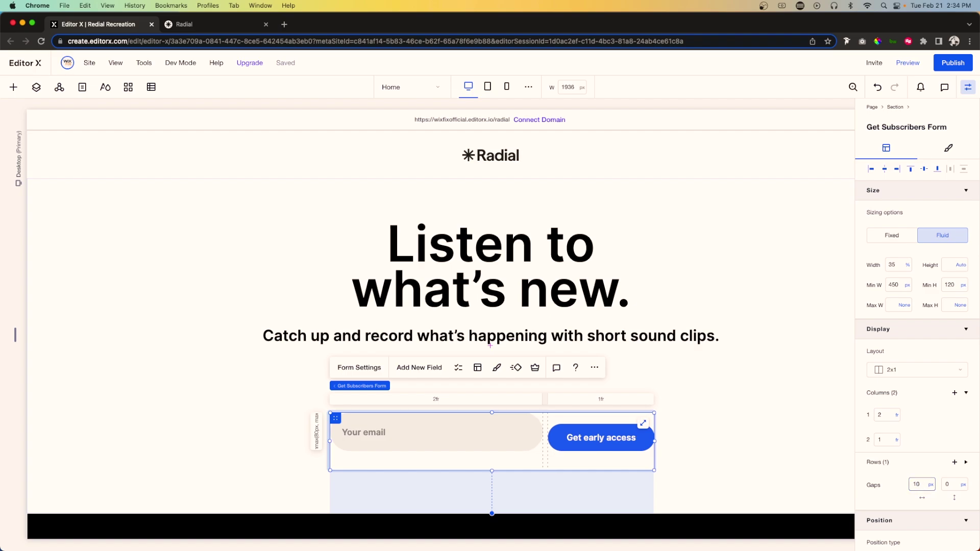
# Set the submit button's minimum height to 80 px to match the email field's height.
pyautogui.click(493, 439)
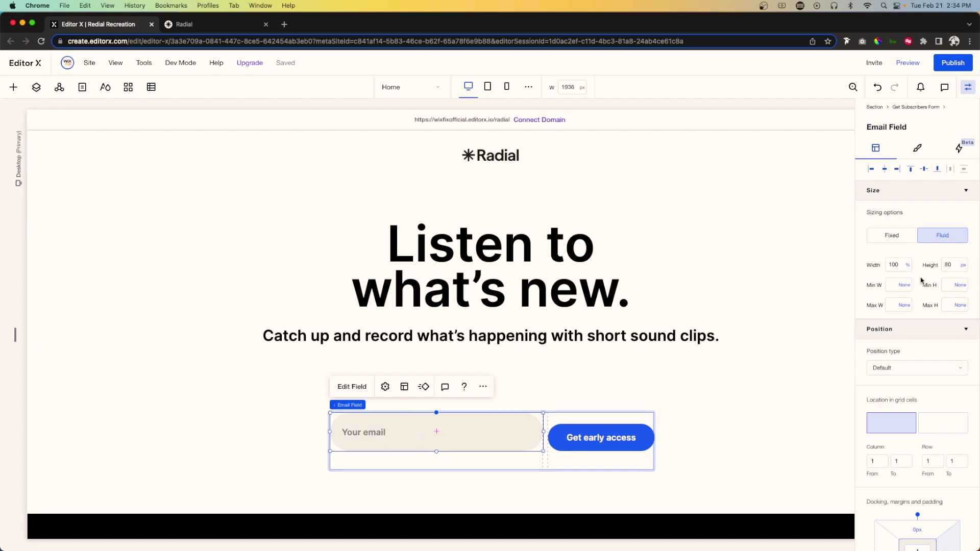
pyautogui.click(574, 438)
pyautogui.click(953, 285)
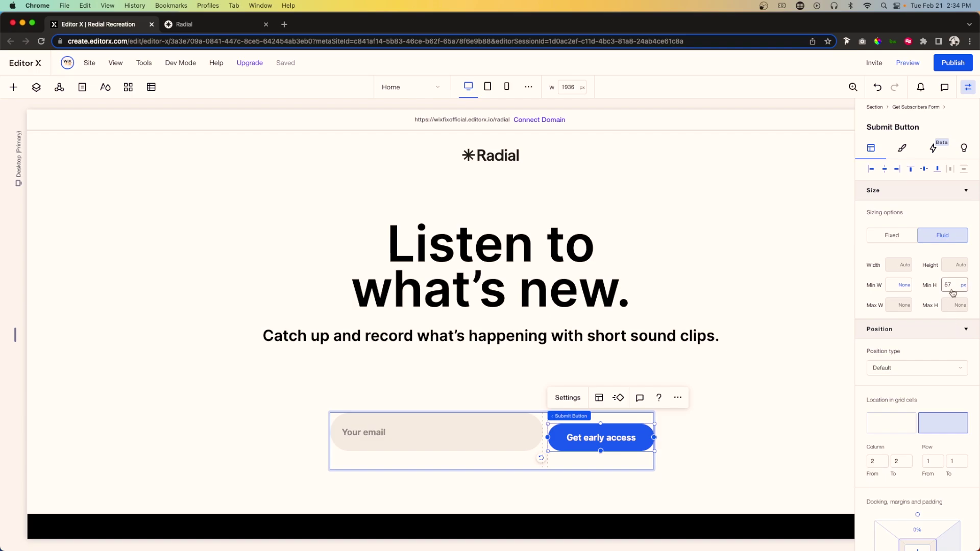
pyautogui.press('Return')
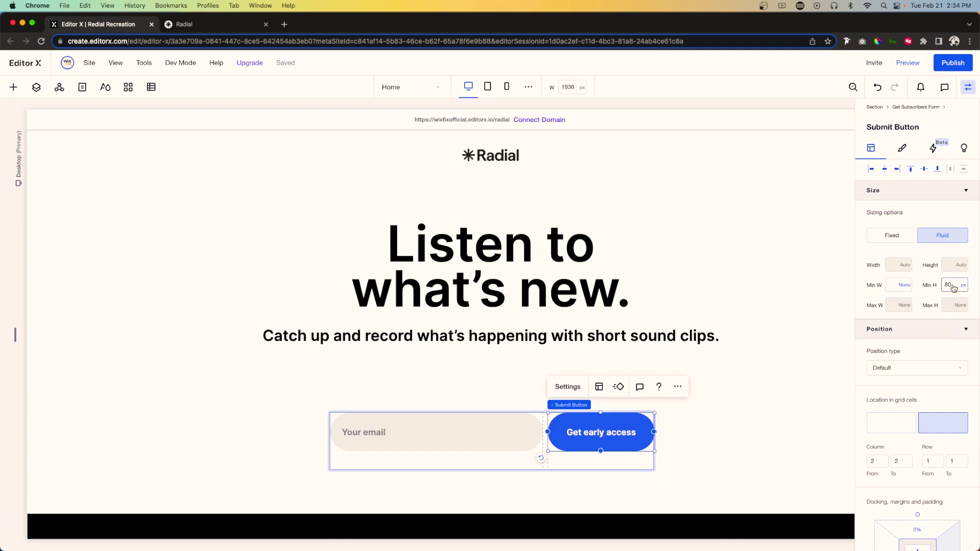
# Remove the subscribers form's minimum height and move the form up to just below the subtitle.
pyautogui.click(460, 462)
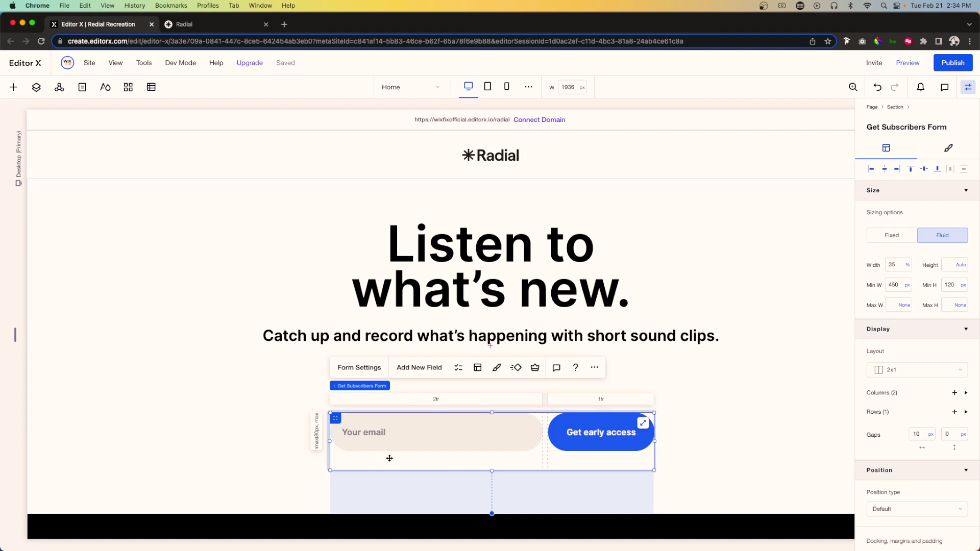
pyautogui.click(967, 288)
pyautogui.click(914, 267)
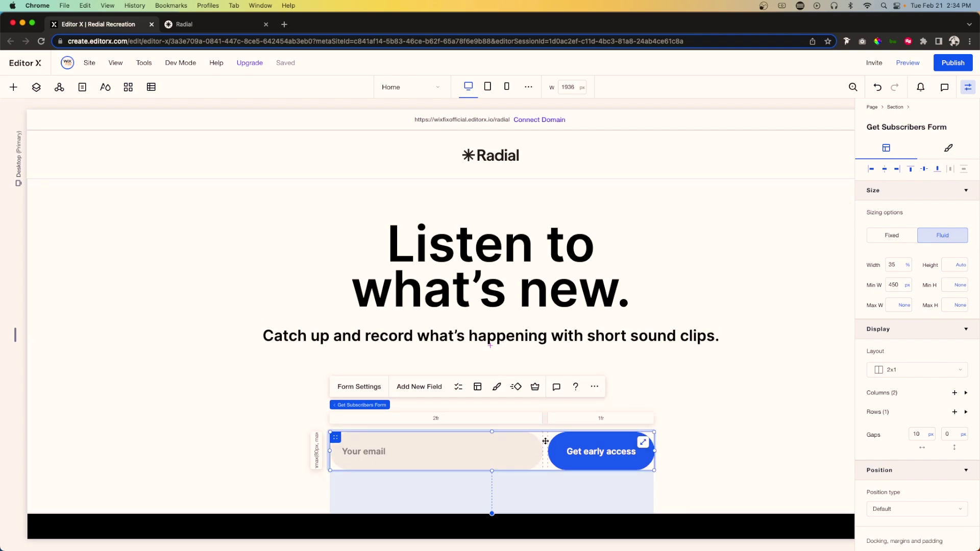
pyautogui.moveTo(545, 442); pyautogui.dragTo(545, 371)
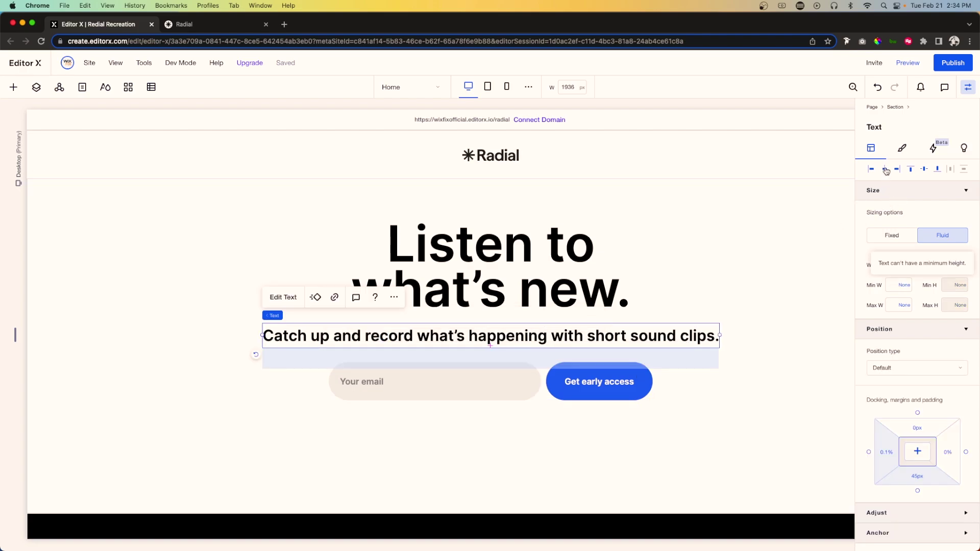
# Centre the "Listen to what's new." heading horizontally in the section.
pyautogui.click(521, 286)
pyautogui.moveTo(954, 193)
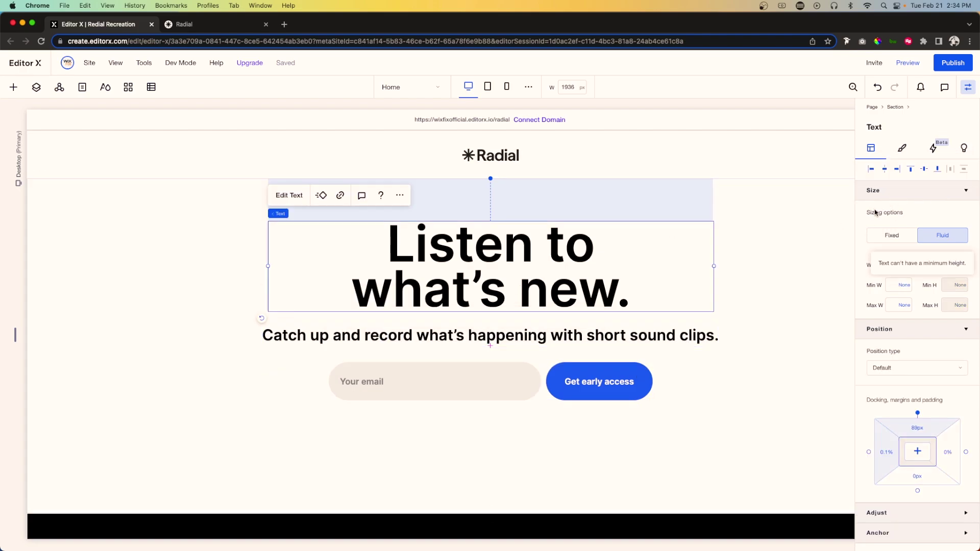
pyautogui.click(885, 169)
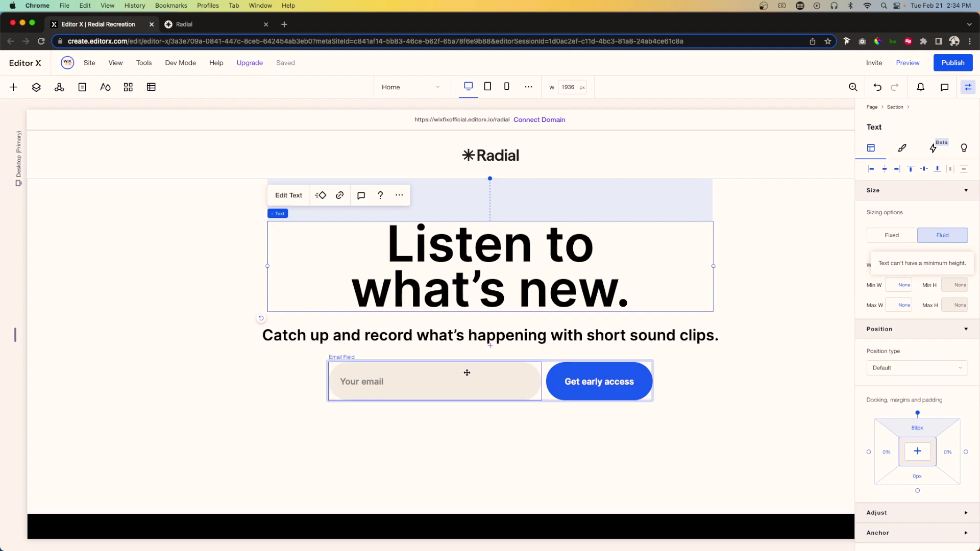
# Stack the heading, subtitle and sign-up form together and centre the stack vertically in the hero section.
pyautogui.keyDown('shift'); pyautogui.click(448, 337); pyautogui.keyUp('shift')
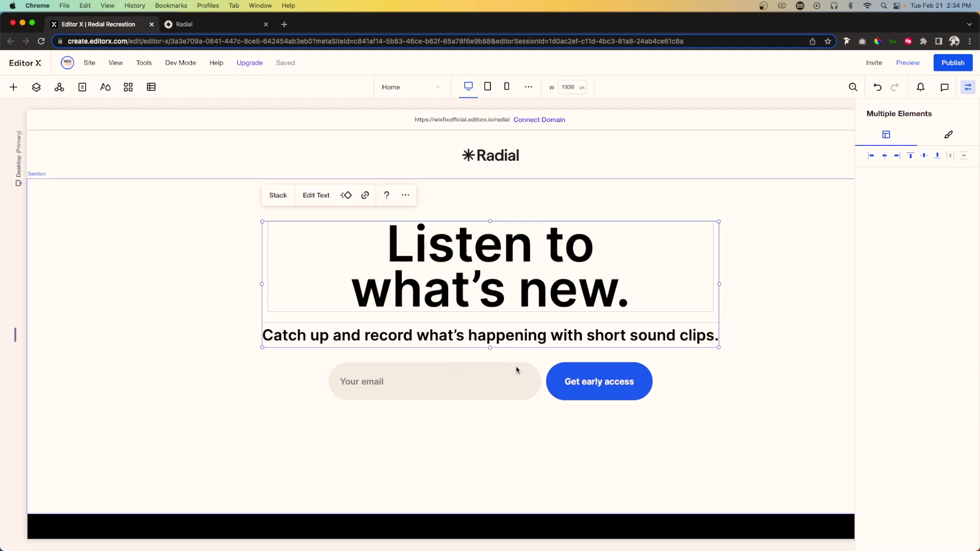
pyautogui.keyDown('shift'); pyautogui.click(545, 367); pyautogui.keyUp('shift')
pyautogui.click(278, 195)
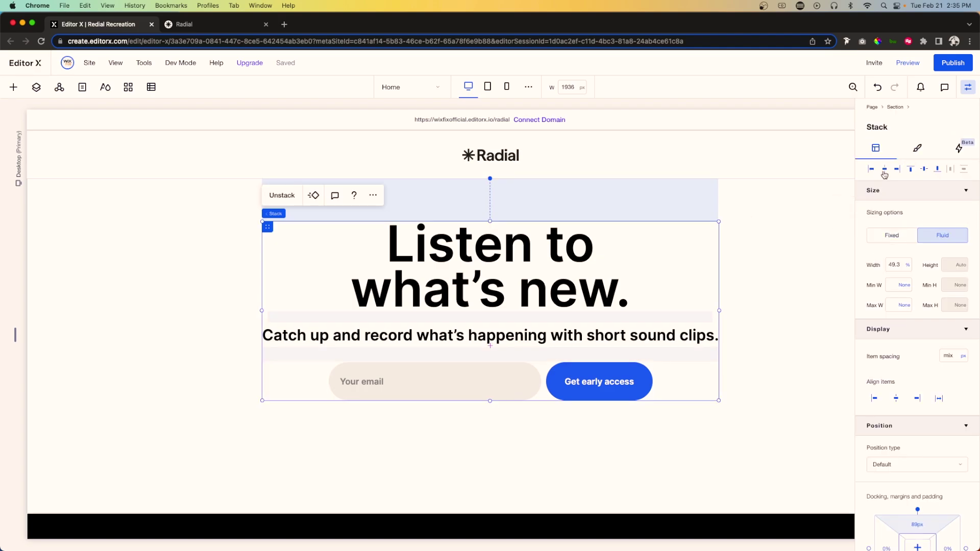
pyautogui.click(925, 170)
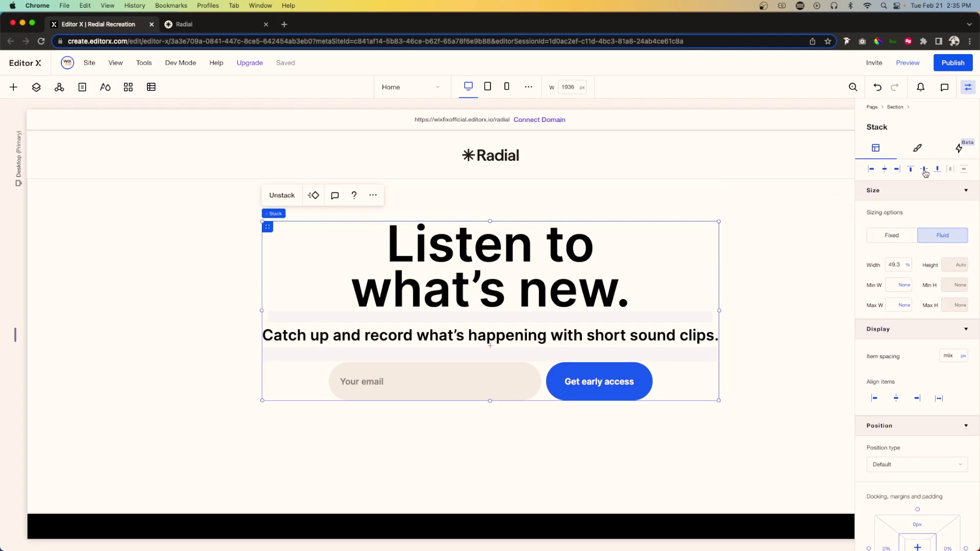
# Check the spacing on the original Radial page, and set the hero stack's top and bottom margins to 40 px.
pyautogui.scroll(-3, 909, 372)
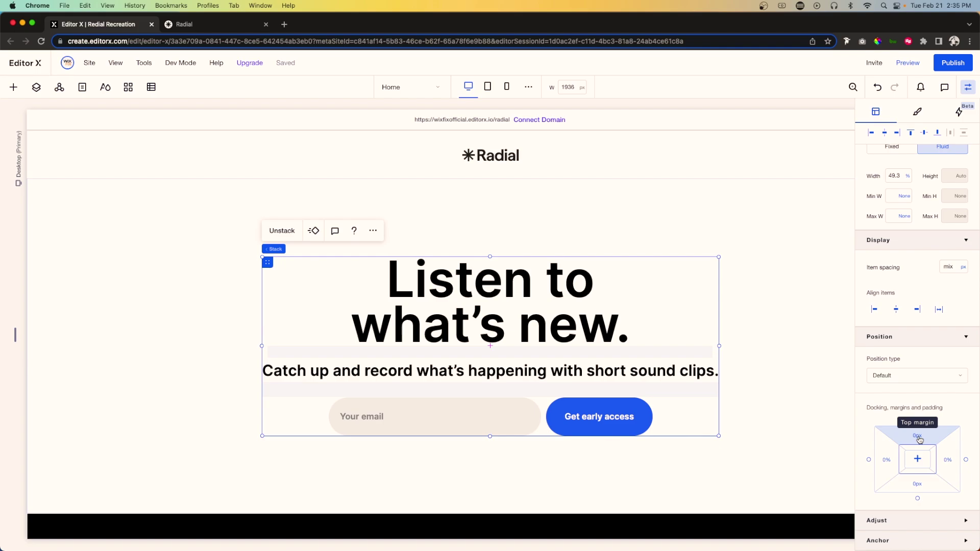
pyautogui.click(210, 24)
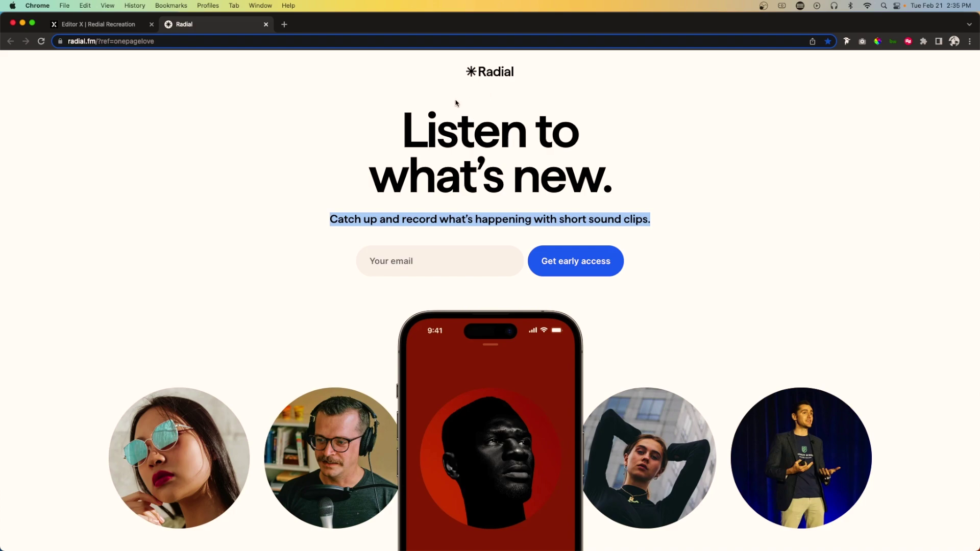
pyautogui.click(100, 26)
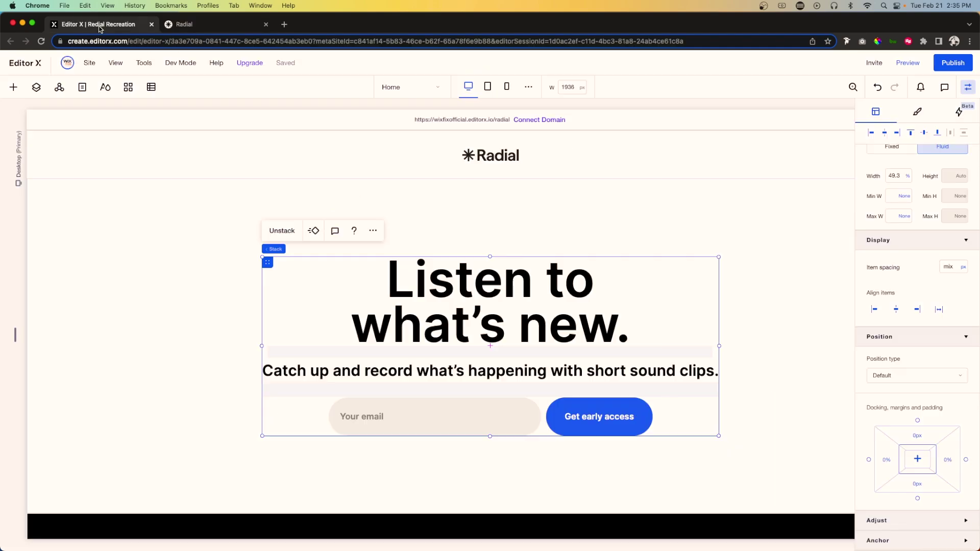
pyautogui.click(921, 436)
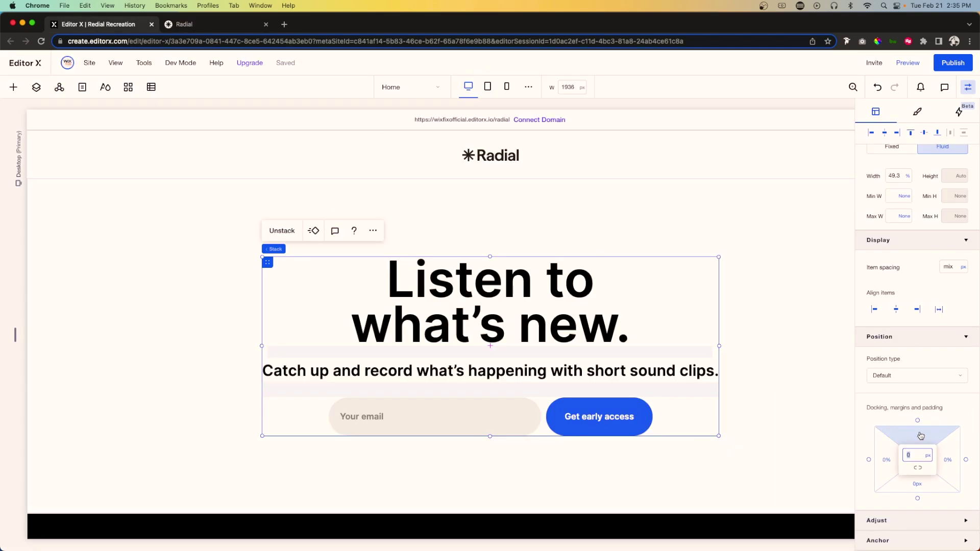
pyautogui.write('40')
pyautogui.press('Tab')
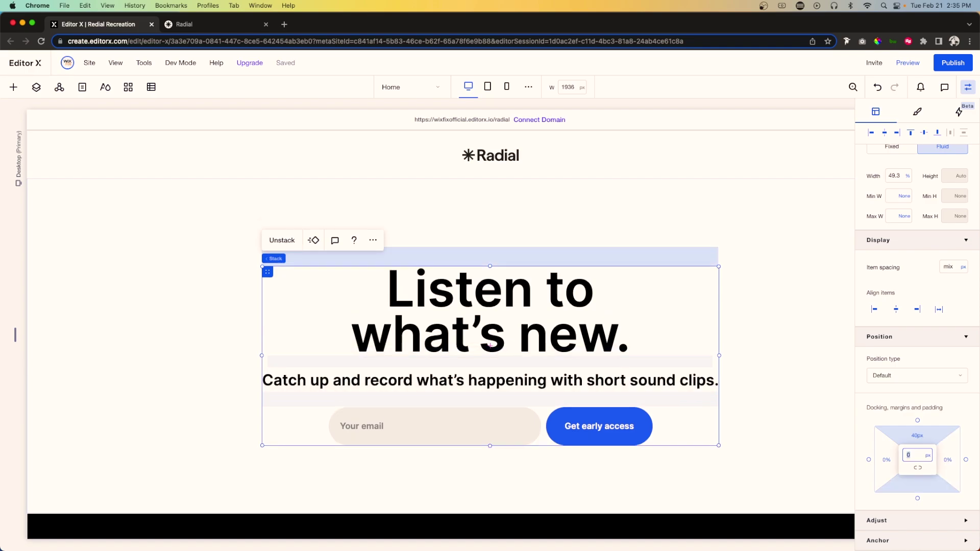
pyautogui.press('Tab')
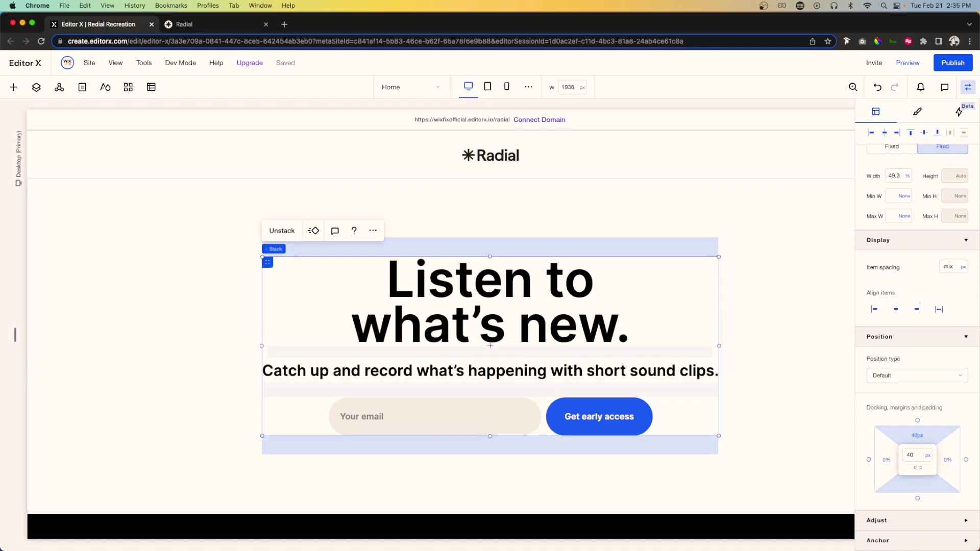
# Remove the hero section's minimum height so it fits its content.
pyautogui.click(775, 286)
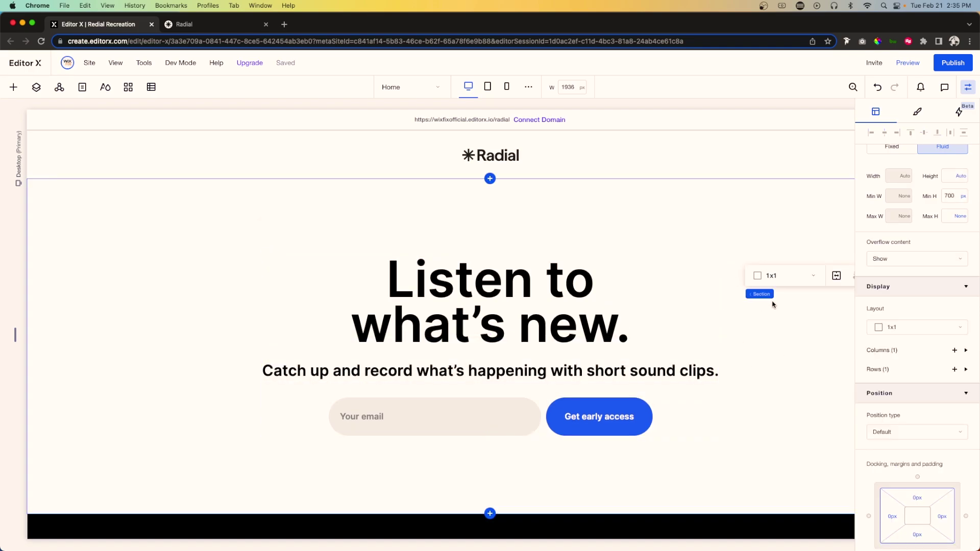
pyautogui.click(962, 197)
pyautogui.click(934, 179)
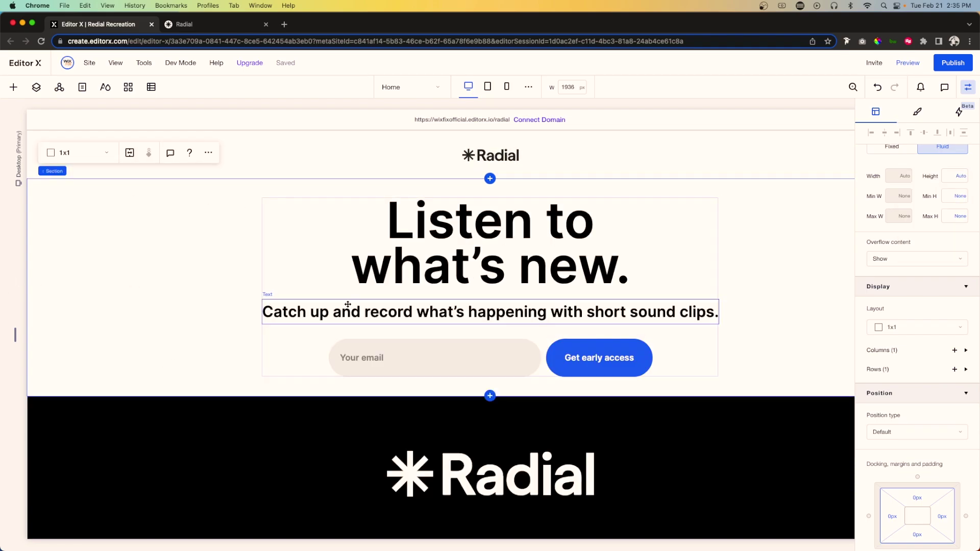
# Set the hero stack's bottom margin to 60 px.
pyautogui.click(397, 291)
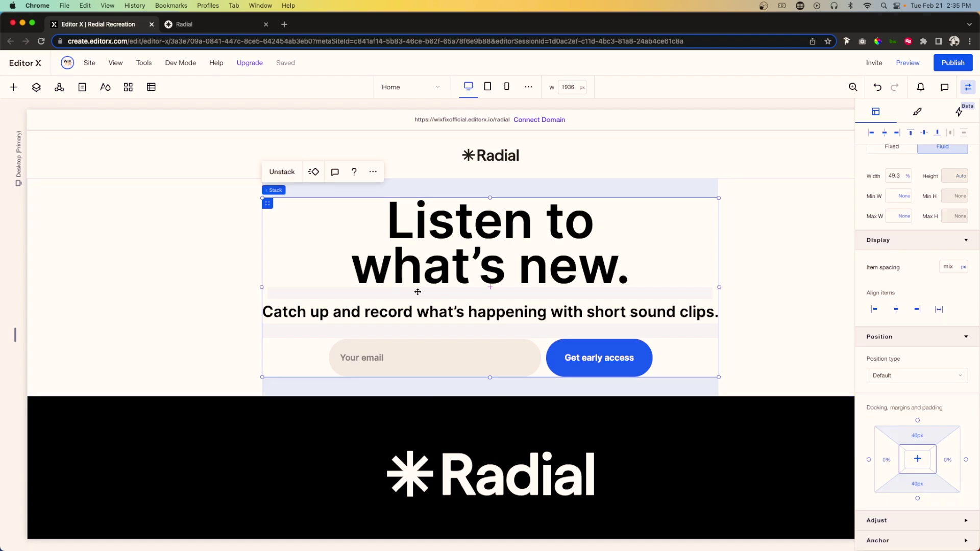
pyautogui.click(915, 484)
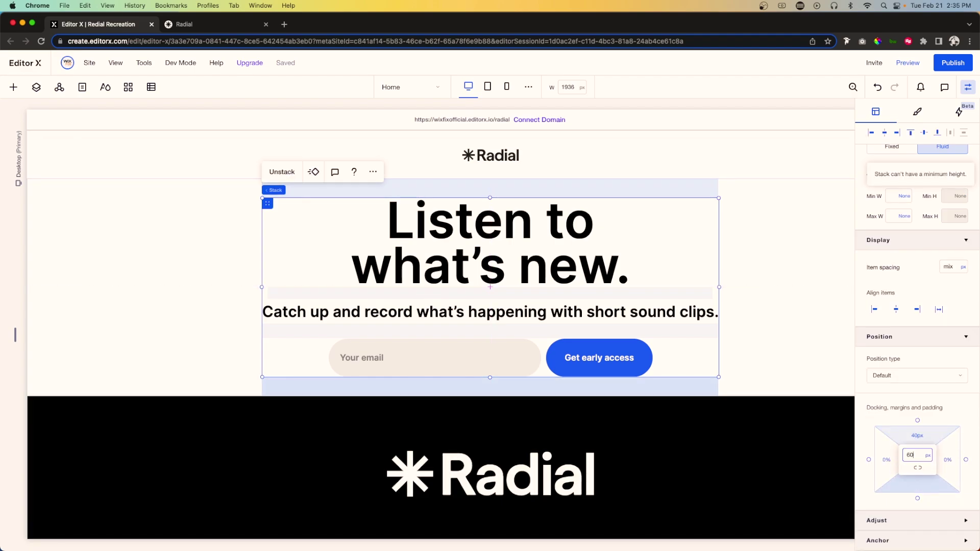
pyautogui.write('60')
pyautogui.press('Return')
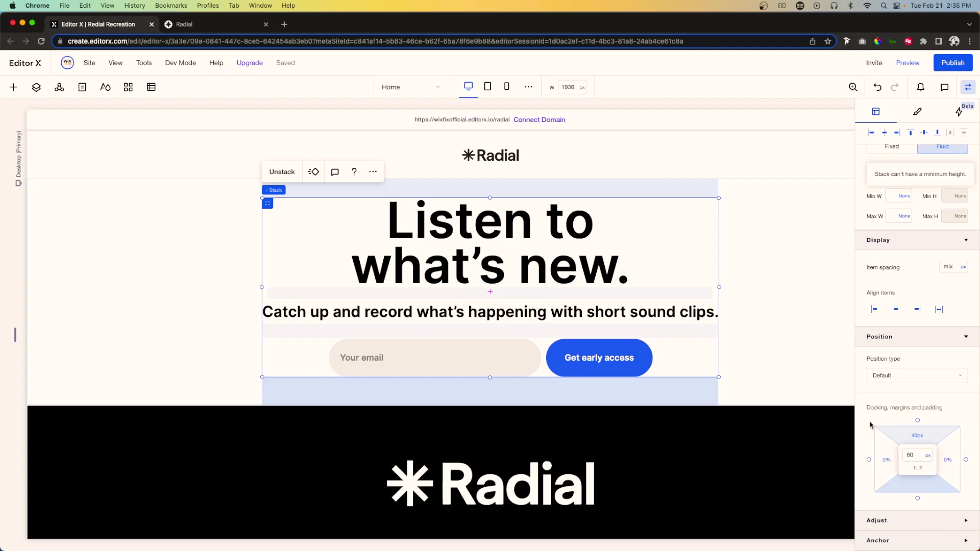
# Add a blank section between the hero section and the black footer.
pyautogui.click(798, 310)
pyautogui.scroll(-2, 800, 296)
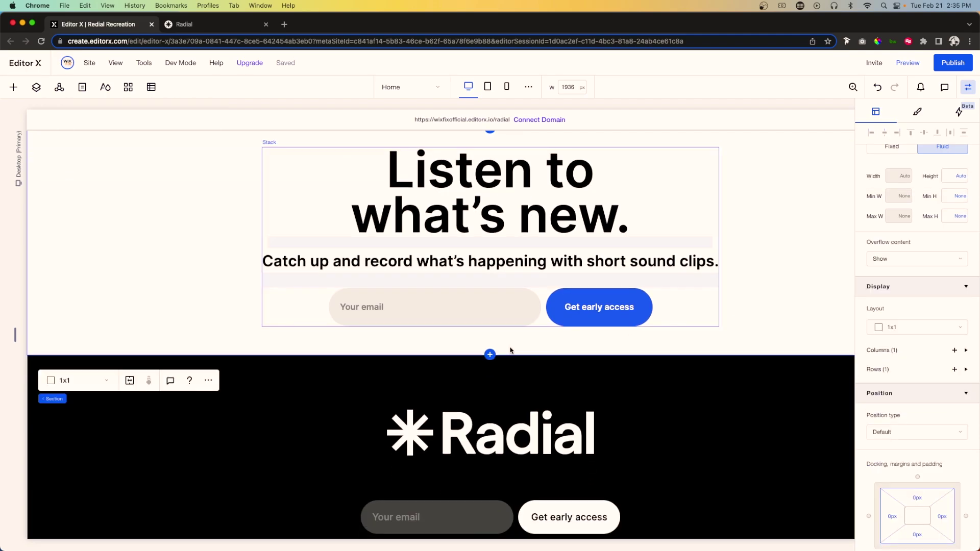
pyautogui.click(489, 356)
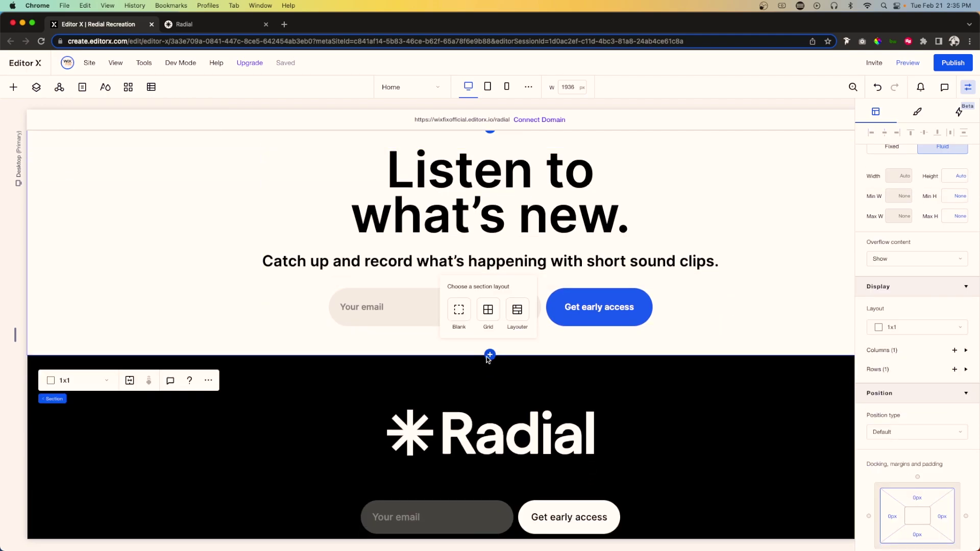
pyautogui.click(456, 313)
# Compare with the original Radial page and set the new blank section's minimum height to 900 px.
pyautogui.click(176, 24)
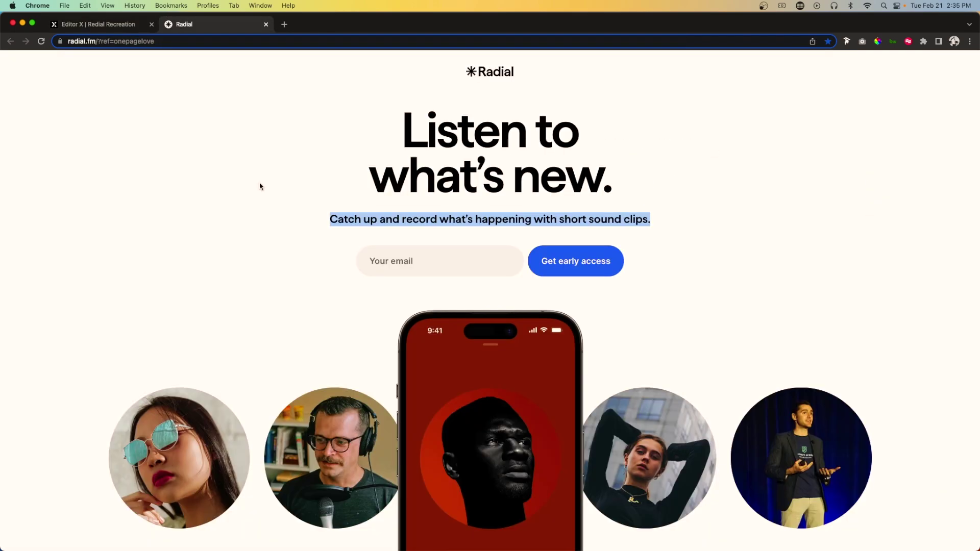
pyautogui.click(113, 23)
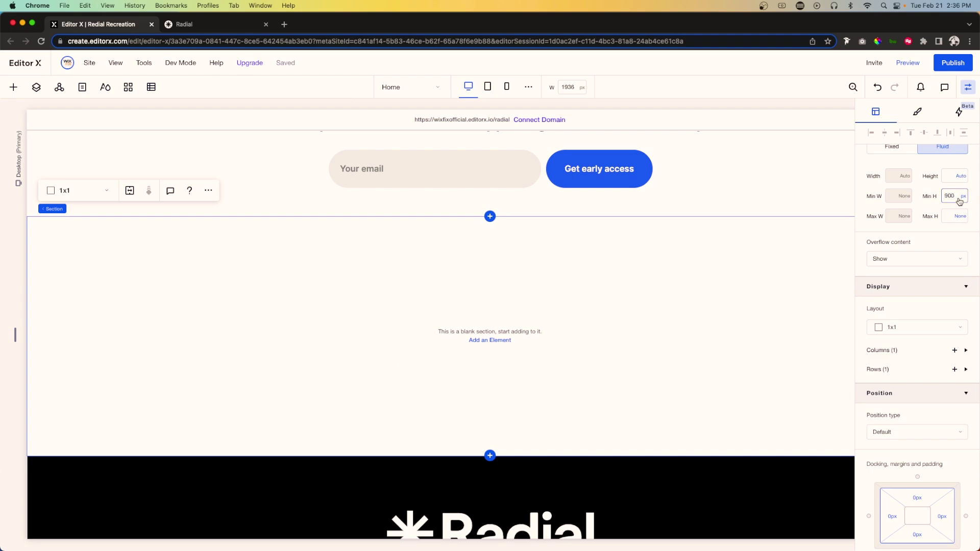
pyautogui.press('Return')
# Insert Image2.webp from the uploaded site files into the new section, centred near its upper edge.
pyautogui.scroll(-2, 401, 291)
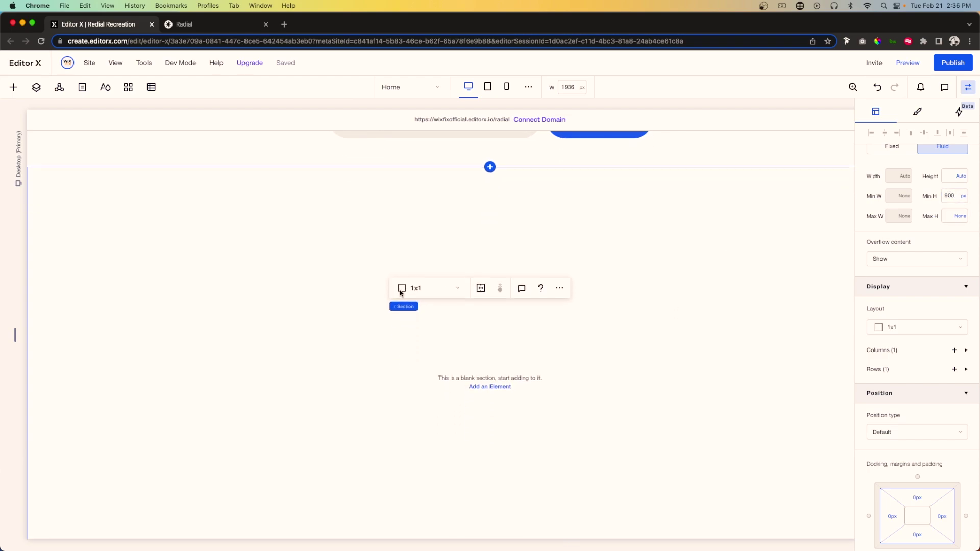
pyautogui.click(14, 87)
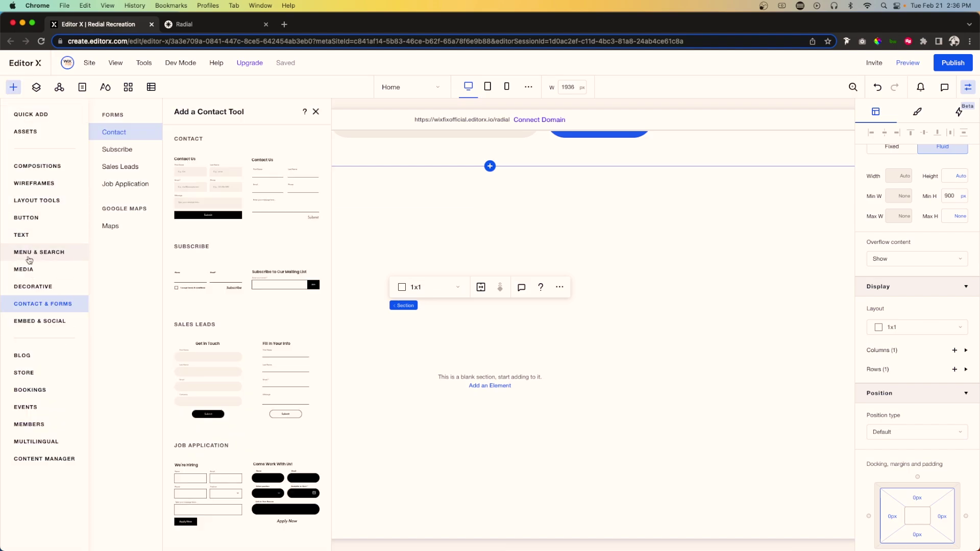
pyautogui.click(24, 269)
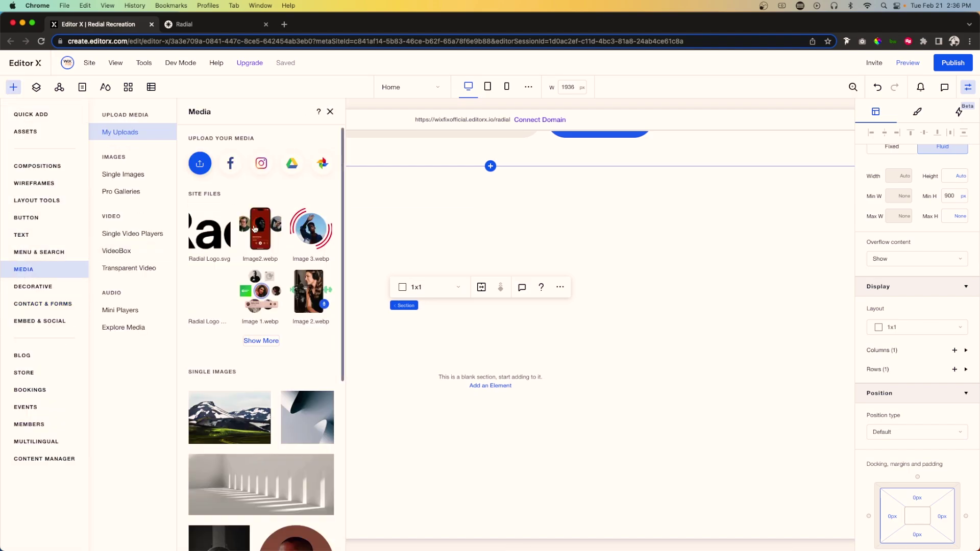
pyautogui.click(577, 339)
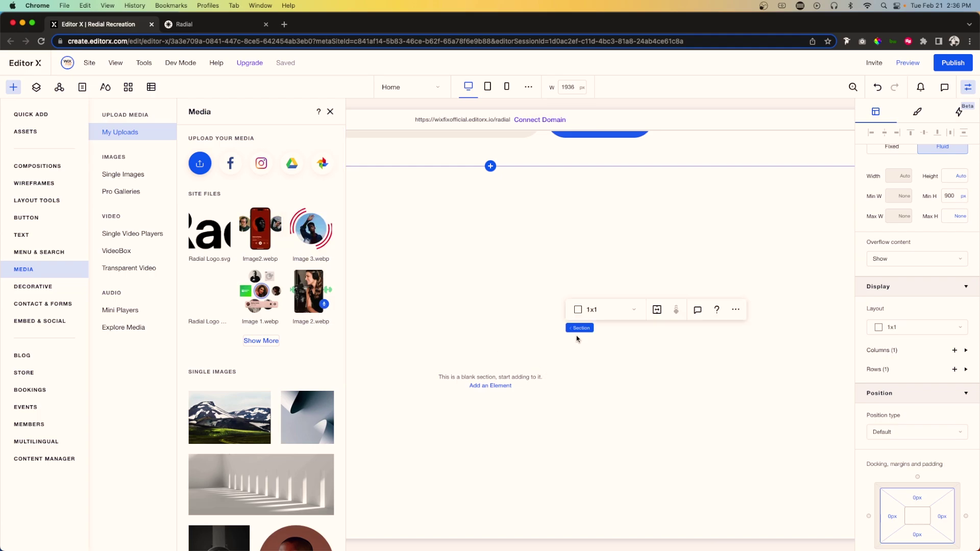
pyautogui.moveTo(258, 230); pyautogui.dragTo(250, 228)
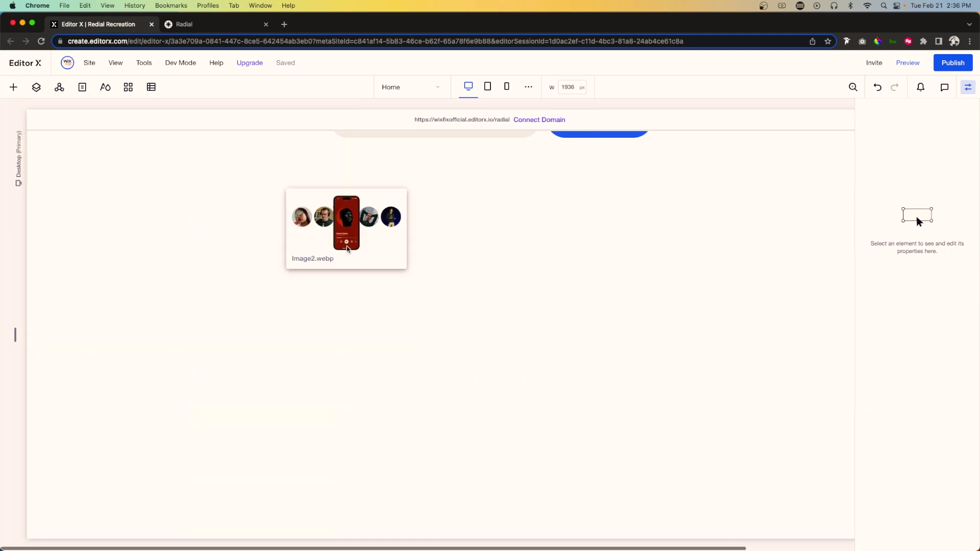
pyautogui.moveTo(347, 246); pyautogui.dragTo(407, 267)
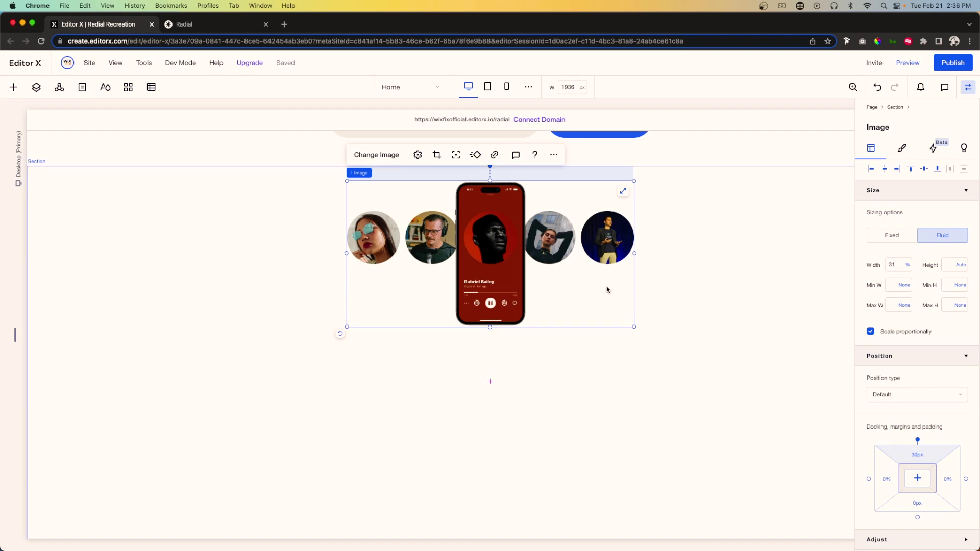
# Set the phone and portraits image's width to 80% and reset its docking to centred with 0 px margins.
pyautogui.click(897, 265)
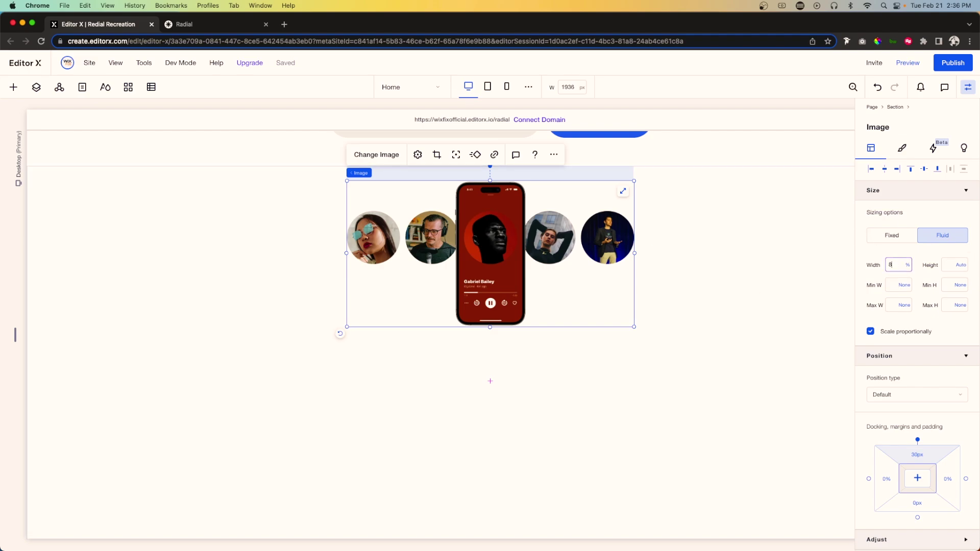
pyautogui.press('Return')
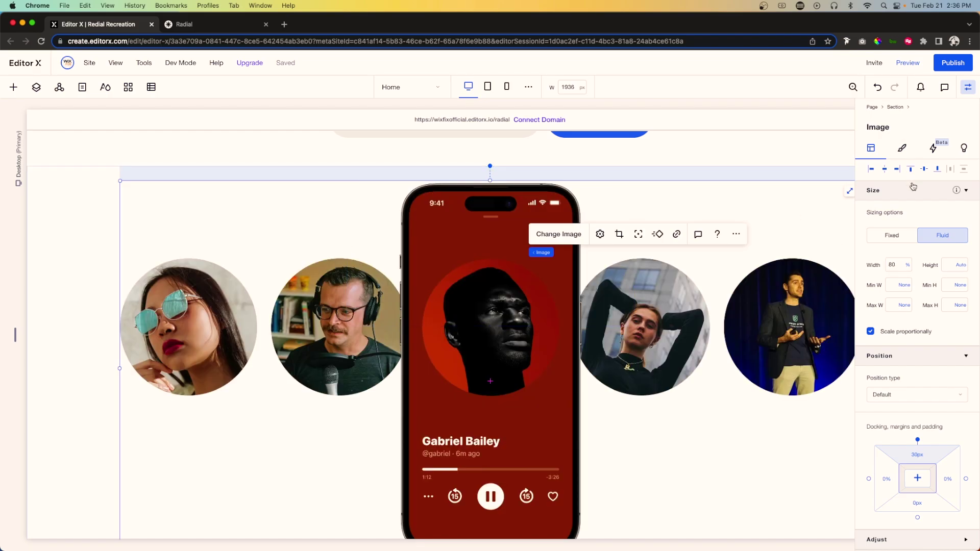
pyautogui.click(920, 478)
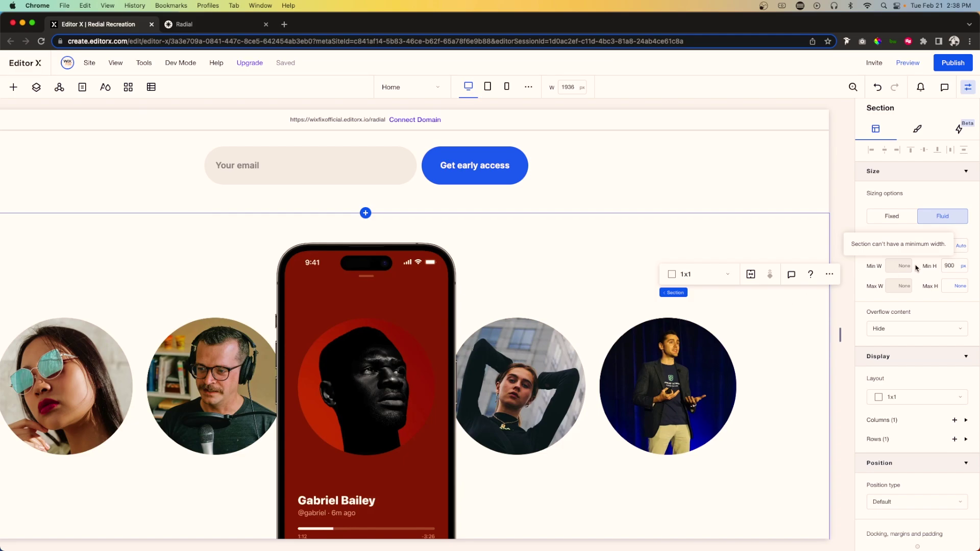
# Clear the minimum height of the section holding the image so it fits its content.
pyautogui.click(954, 266)
pyautogui.click(925, 252)
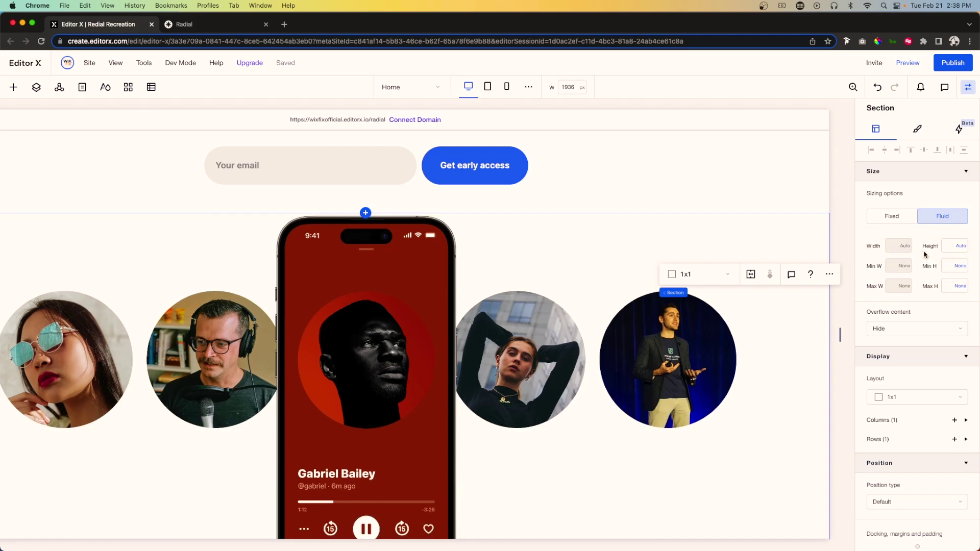
pyautogui.scroll(-4, 517, 311)
pyautogui.scroll(3, 519, 312)
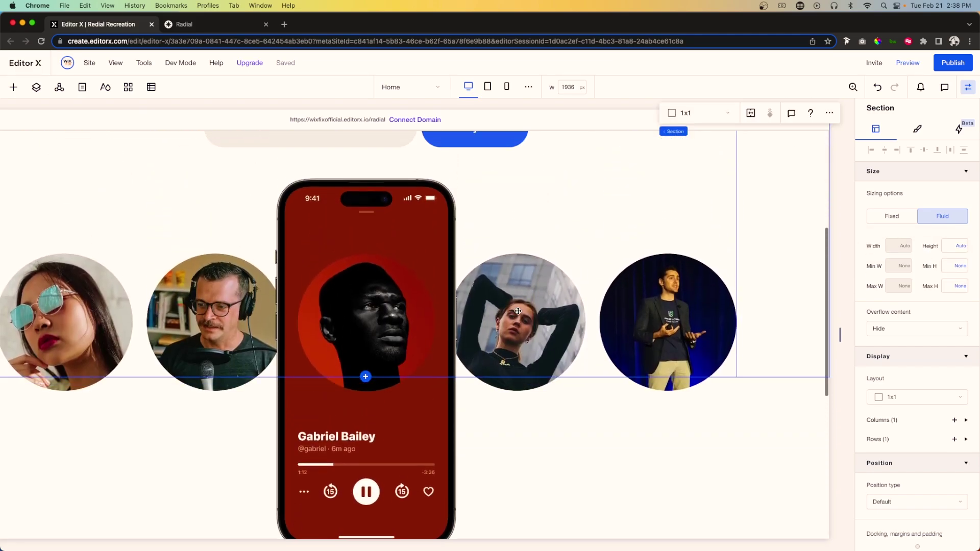
pyautogui.hscroll(-3, 518, 311)
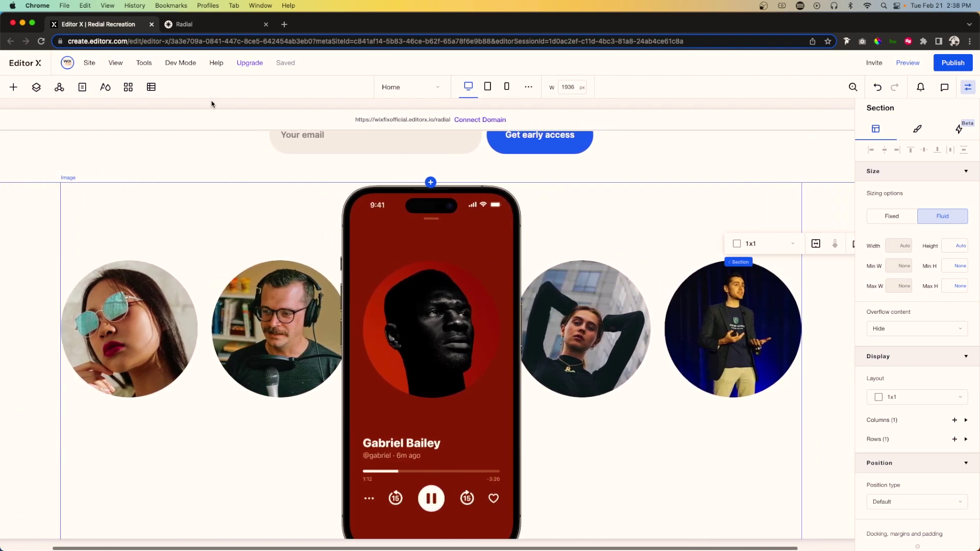
# Switch to the original Radial page, reload it several times to examine its entrance animation, and return to Editor X.
pyautogui.click(186, 29)
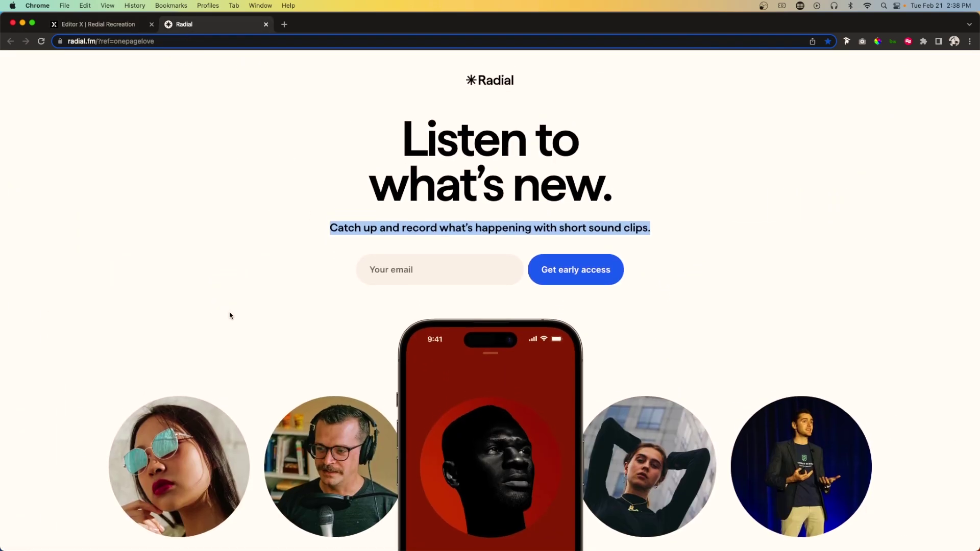
pyautogui.click(232, 220)
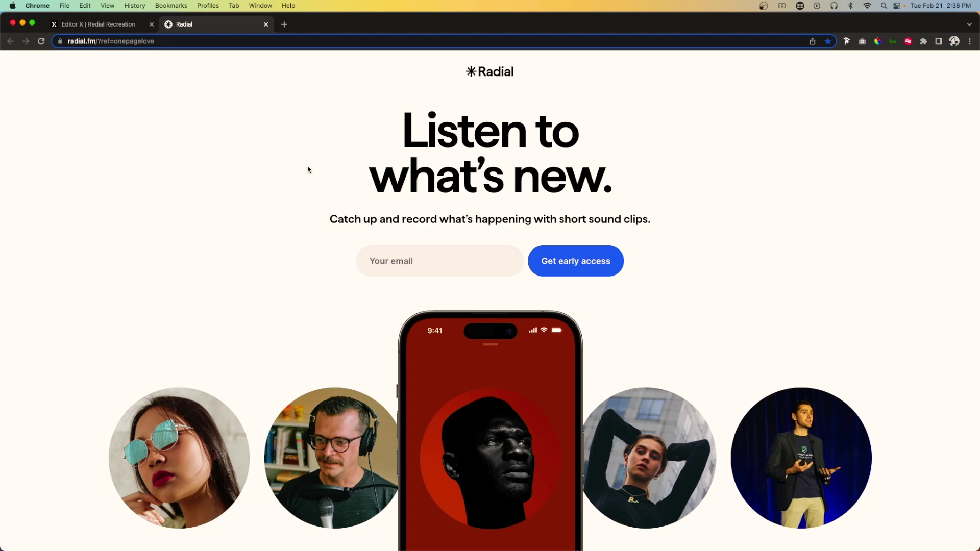
pyautogui.press('super+r')
pyautogui.press('super+r')
pyautogui.press('super+r')
pyautogui.click(113, 28)
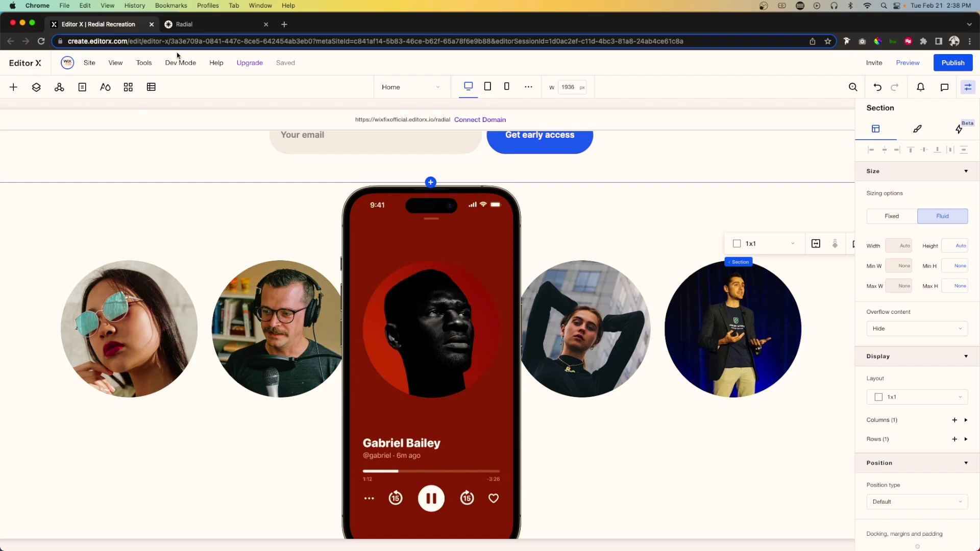
# Give the phone and portraits image a Float in animation from the bottom lasting 0.6 seconds, and play it.
pyautogui.click(465, 303)
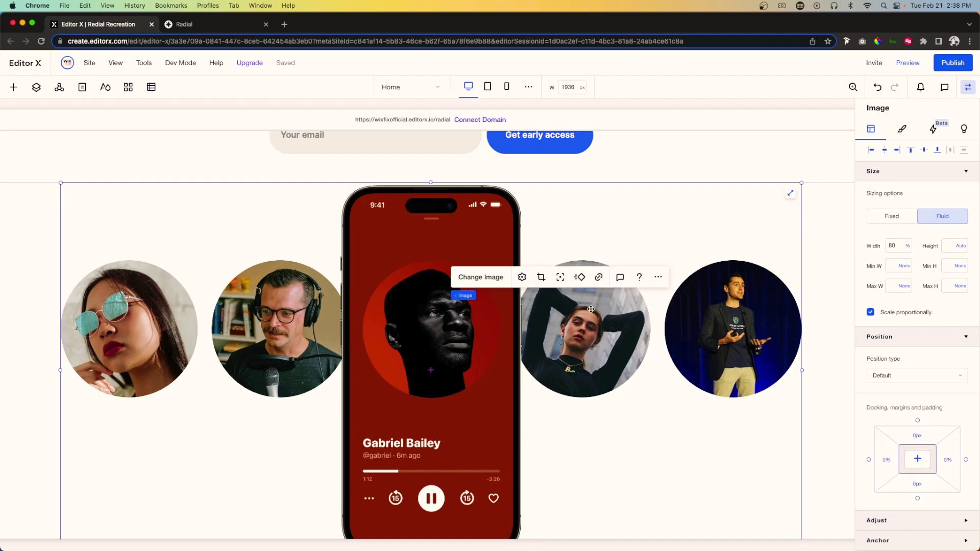
pyautogui.click(580, 276)
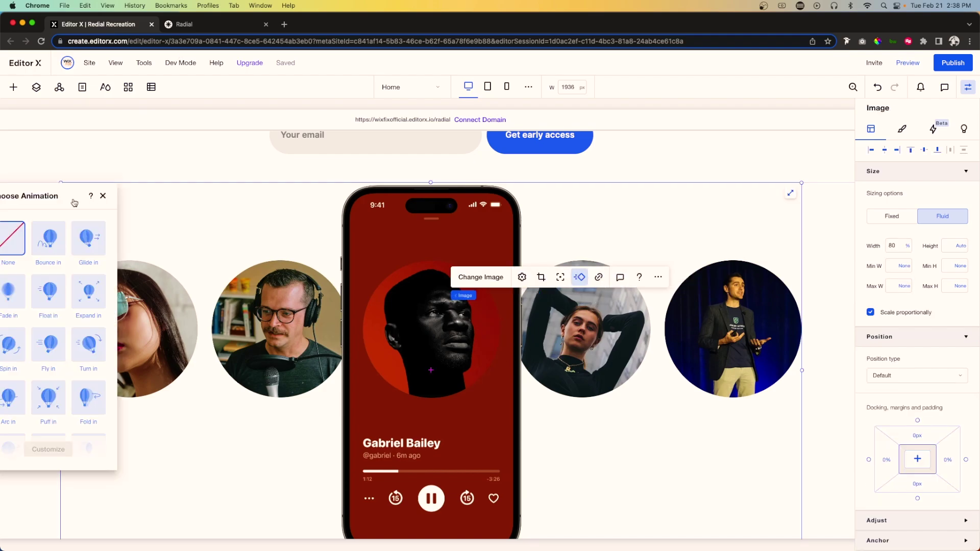
pyautogui.moveTo(74, 203); pyautogui.dragTo(240, 213)
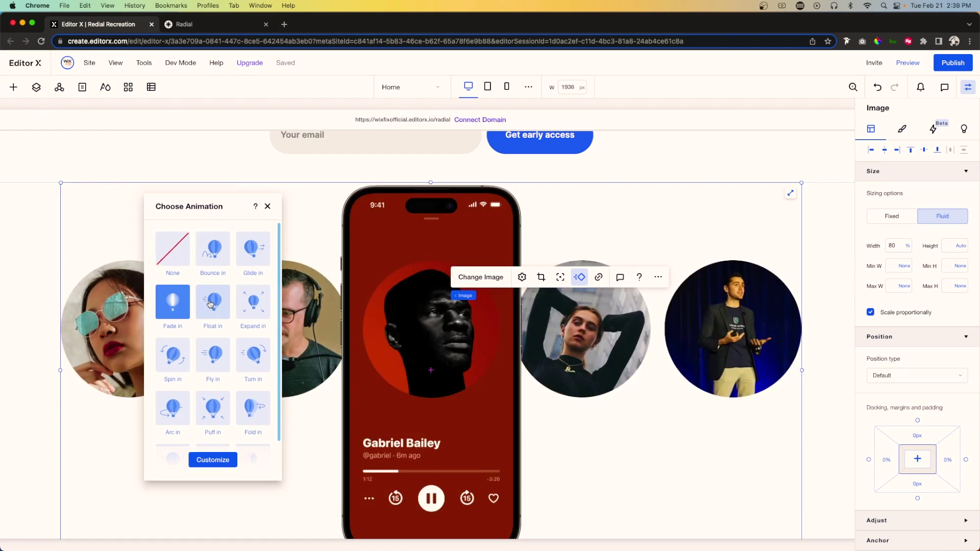
pyautogui.click(208, 306)
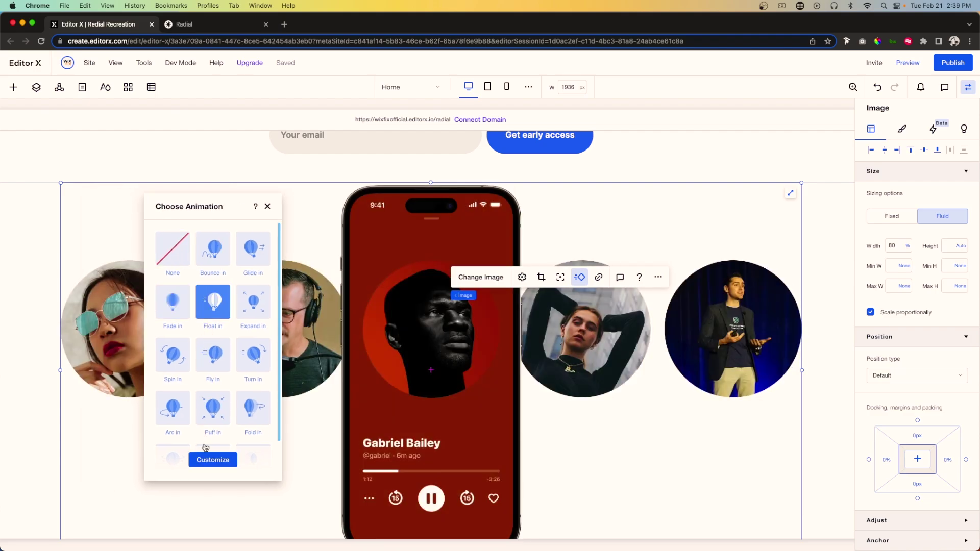
pyautogui.click(204, 458)
pyautogui.click(198, 290)
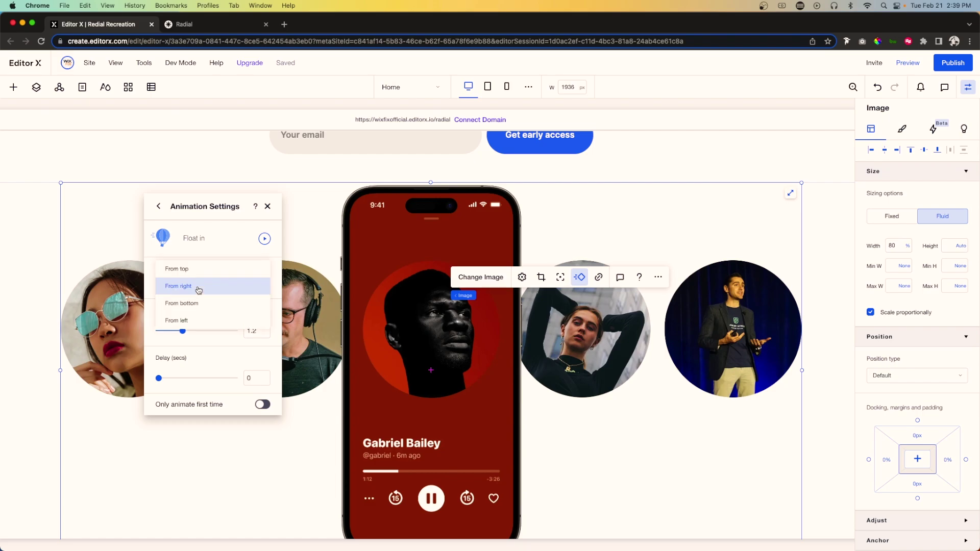
pyautogui.click(187, 304)
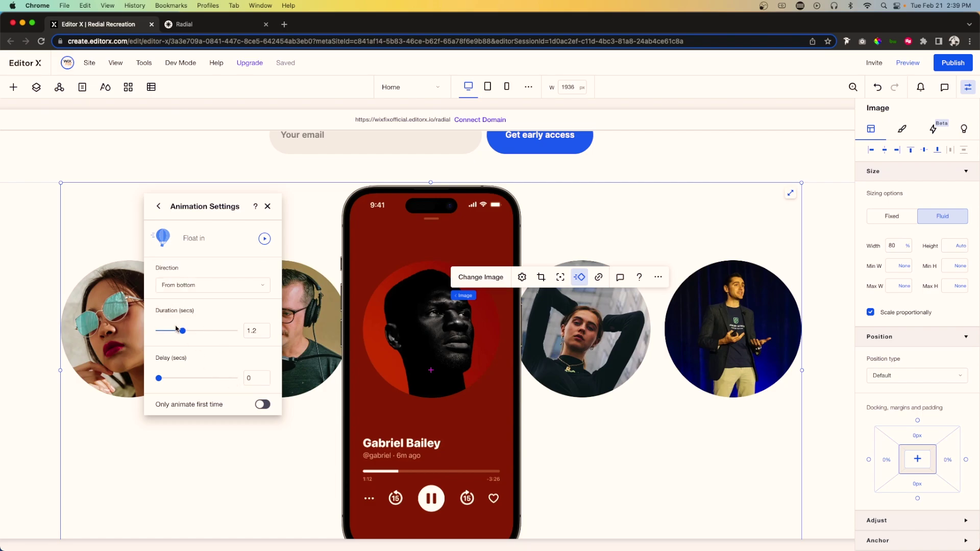
pyautogui.moveTo(182, 332); pyautogui.dragTo(170, 333)
pyautogui.click(263, 239)
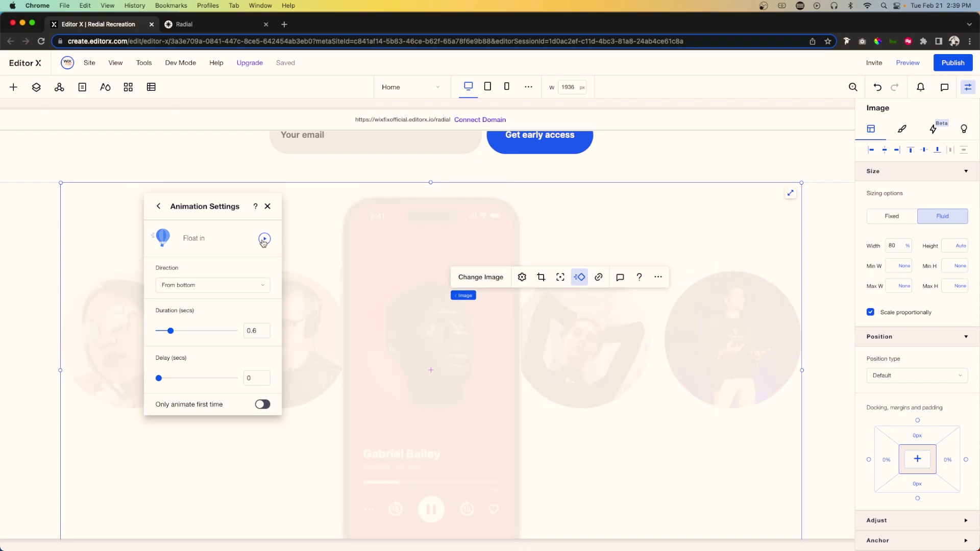
# Give the hero stack a Float in animation from the bottom with a duration of 0.6 seconds.
pyautogui.scroll(5, 440, 231)
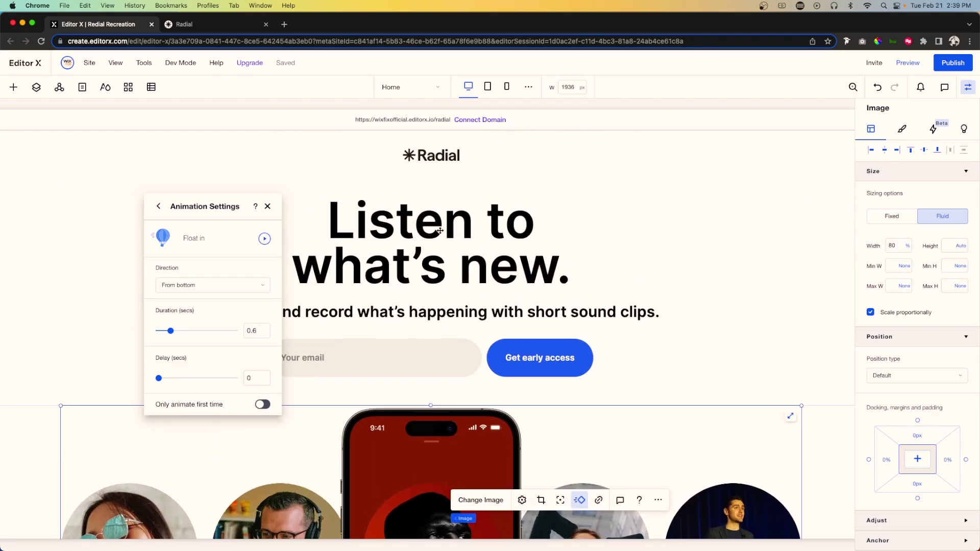
pyautogui.click(399, 295)
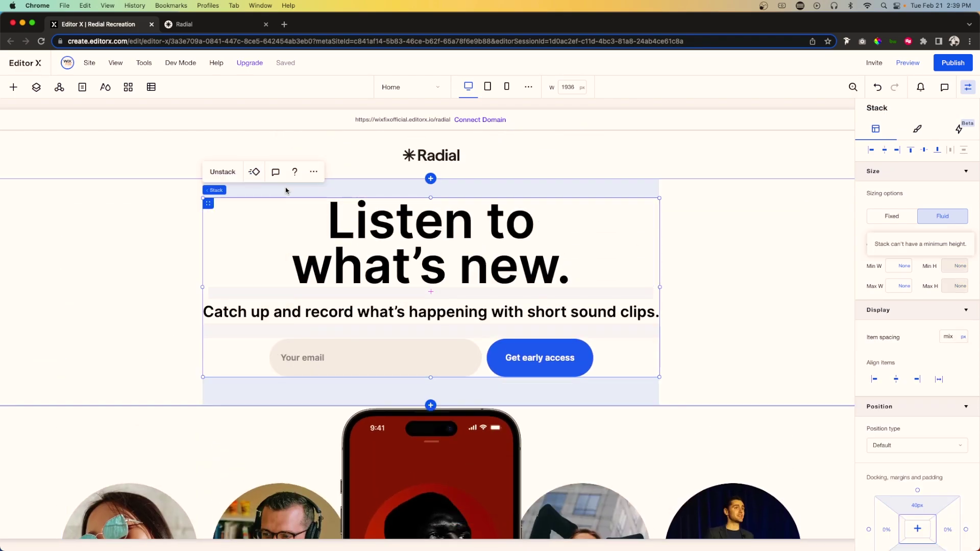
pyautogui.click(254, 171)
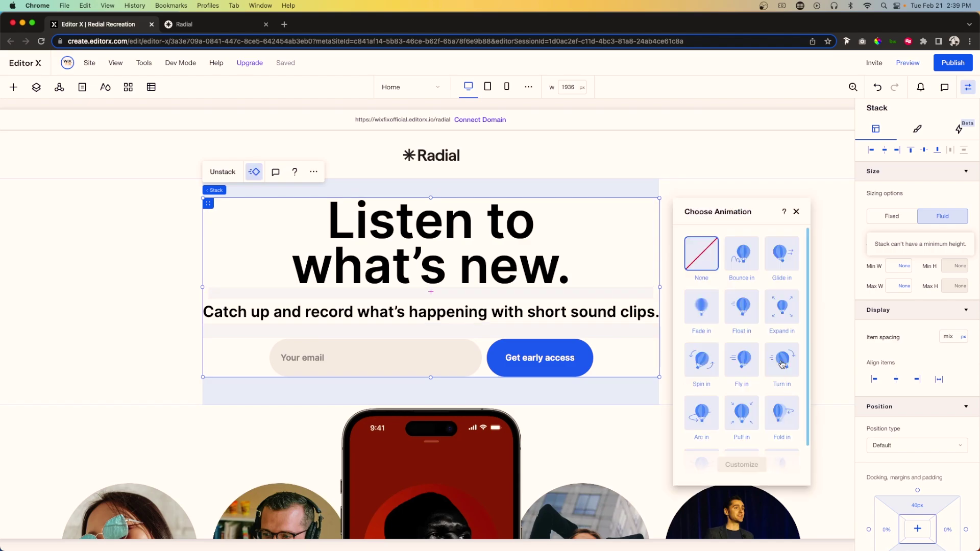
pyautogui.click(743, 314)
pyautogui.click(734, 464)
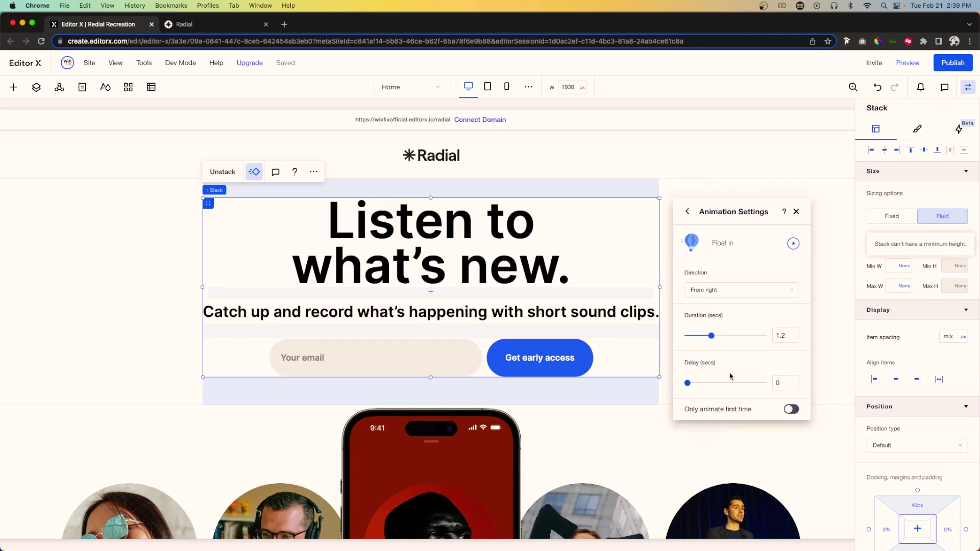
pyautogui.click(709, 291)
pyautogui.click(713, 309)
pyautogui.write('0.6')
pyautogui.press('Return')
# Preview the site to check the hero and image entrance animations, then return to editing.
pyautogui.click(908, 62)
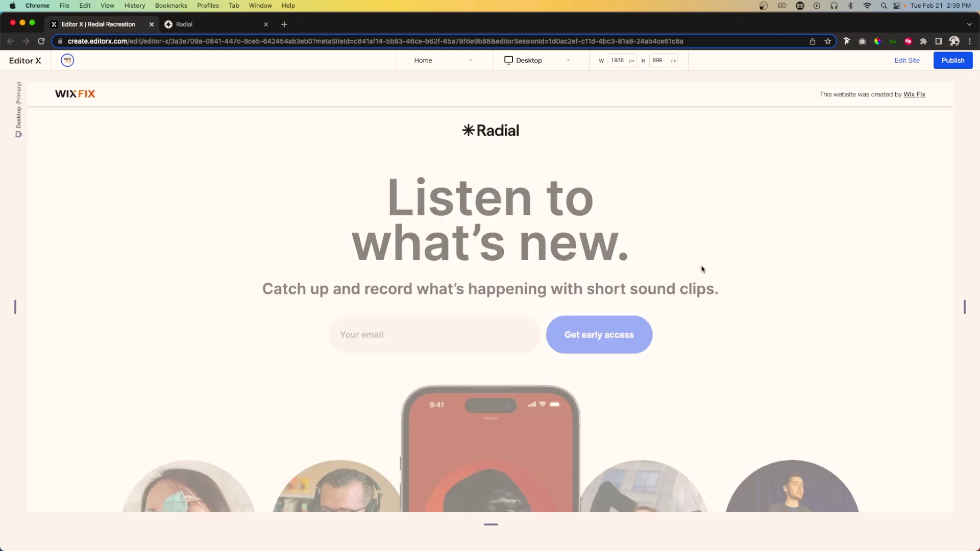
pyautogui.scroll(-2, 702, 268)
pyautogui.scroll(-2, 702, 269)
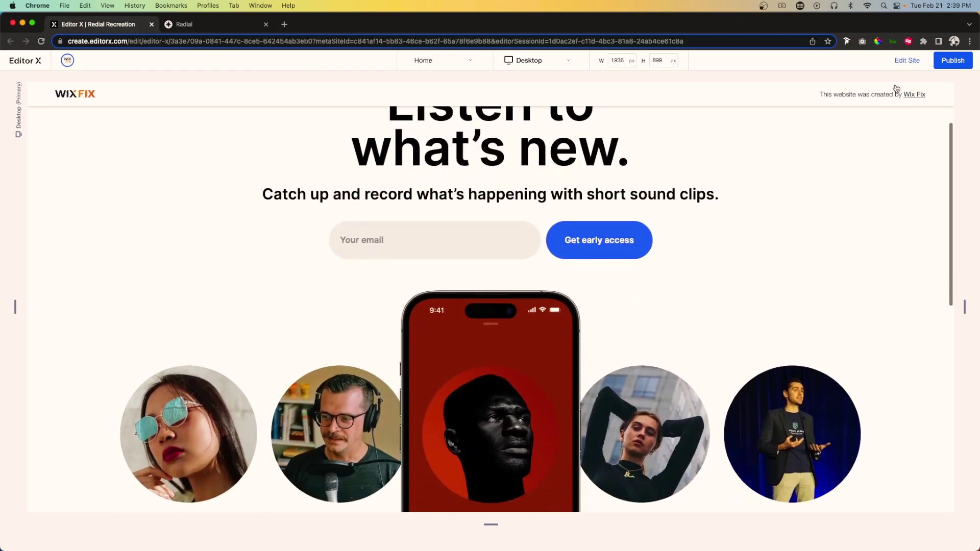
pyautogui.click(906, 61)
# Set the delay of the phone and portraits image's Float in animation to 0.3 seconds.
pyautogui.click(475, 409)
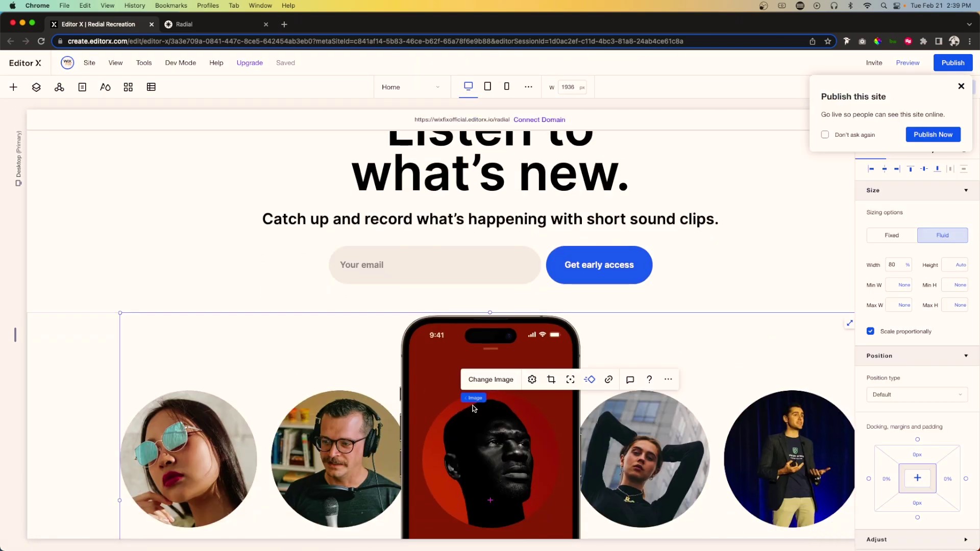
pyautogui.click(589, 379)
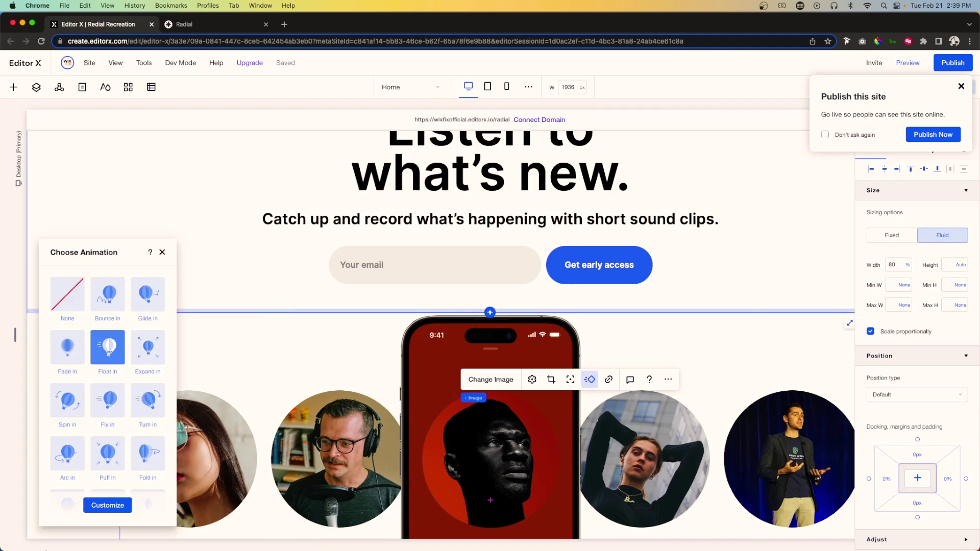
pyautogui.click(107, 505)
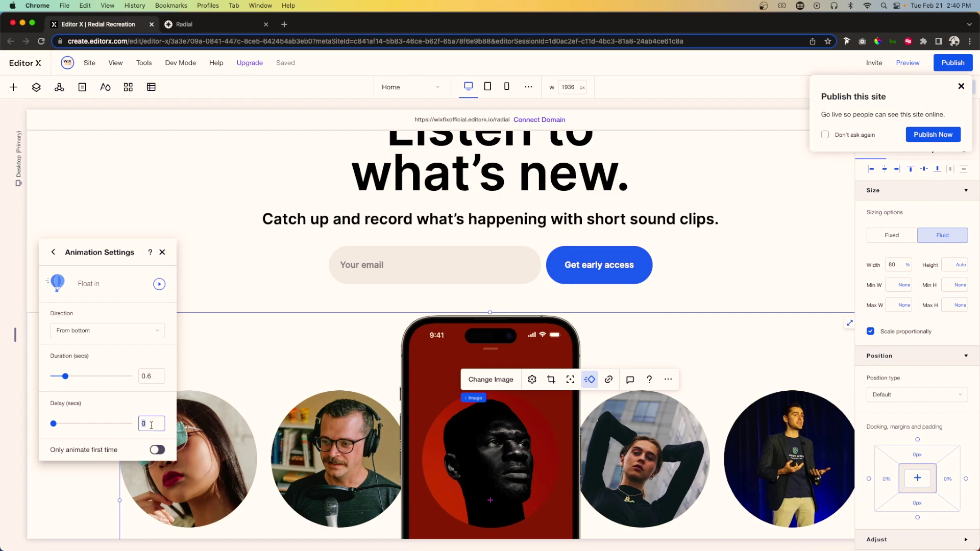
pyautogui.write('0.3')
pyautogui.press('Return')
# Add a blank section between the phone image section and the black footer.
pyautogui.scroll(3, 704, 332)
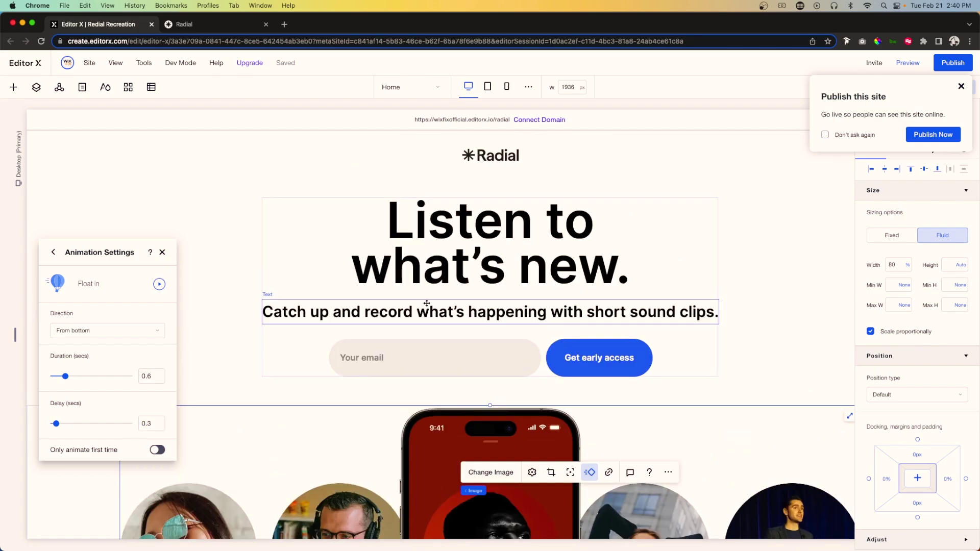
pyautogui.scroll(-10, 508, 300)
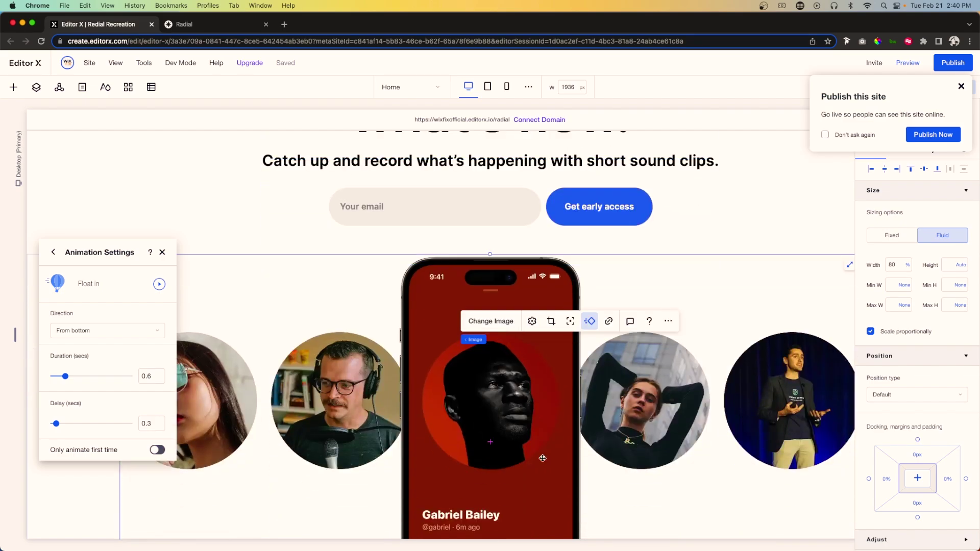
pyautogui.scroll(8, 599, 357)
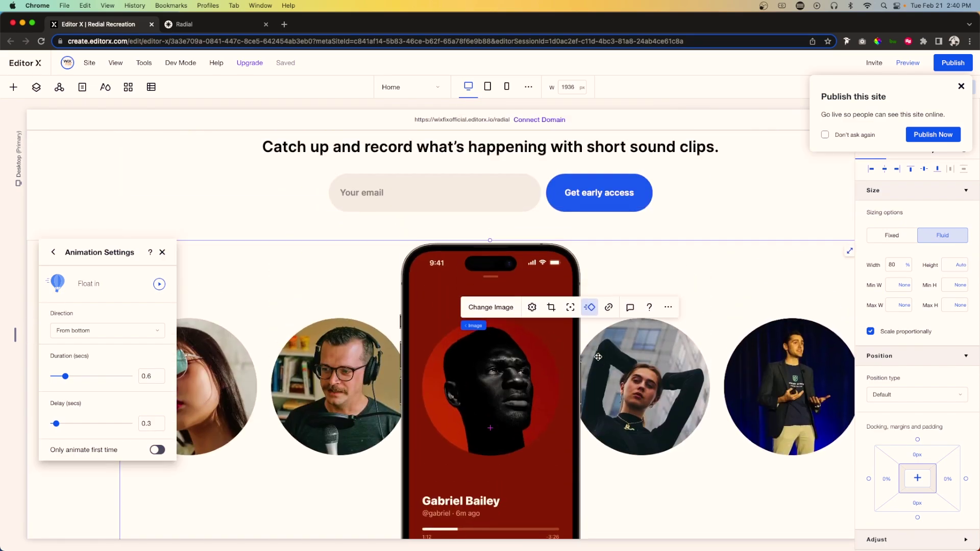
pyautogui.click(253, 282)
pyautogui.scroll(-2, 253, 282)
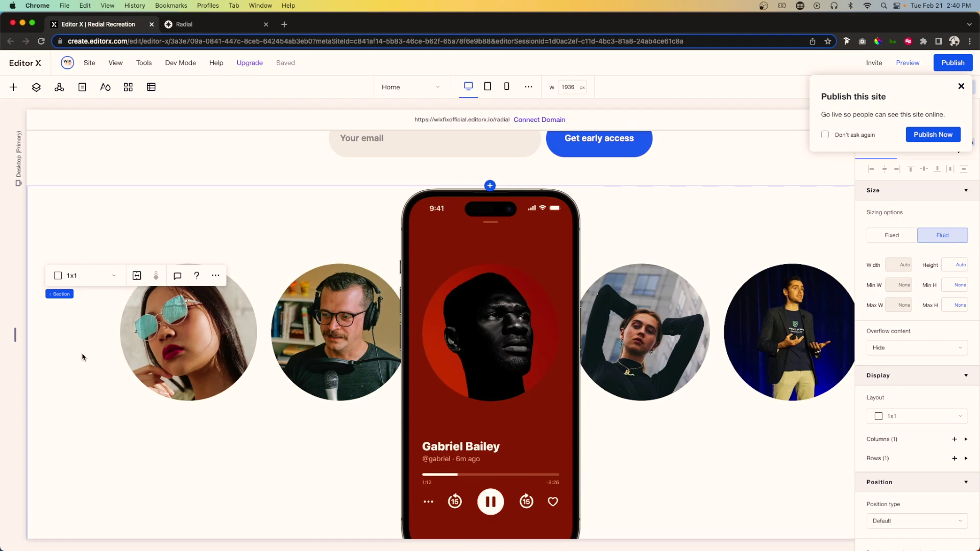
pyautogui.scroll(-2, 70, 368)
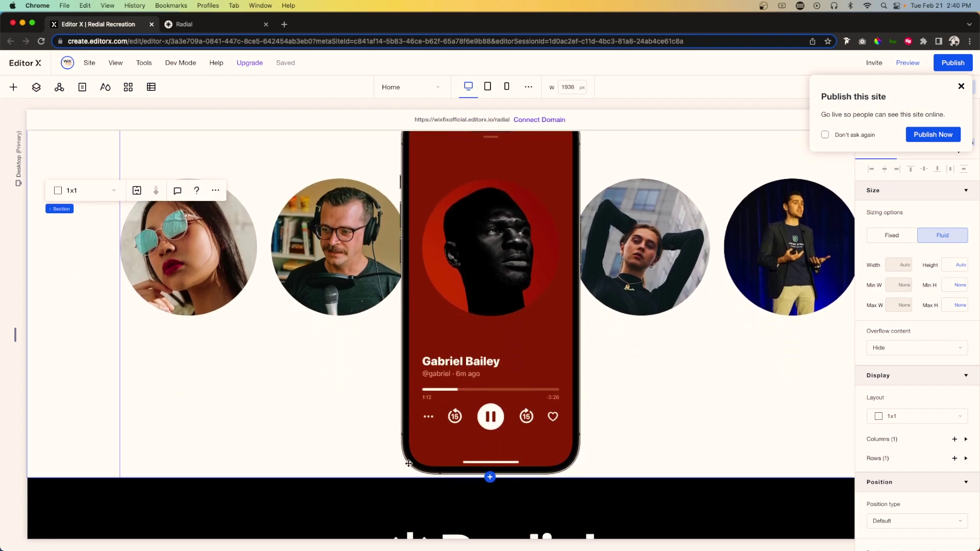
pyautogui.click(490, 478)
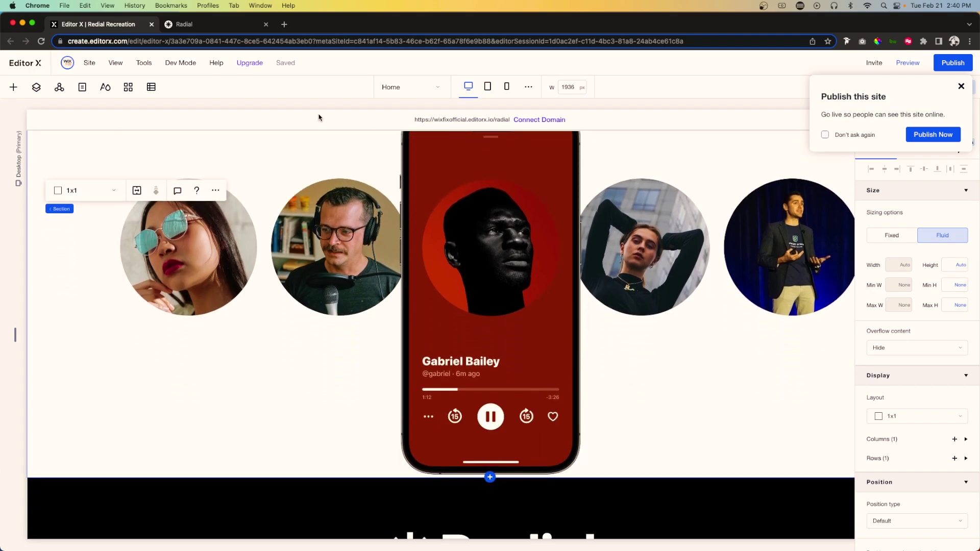
# On the original Radial page, select the text "Up to 5 minutes long. Disappear after 48 hours. Always fresh.".
pyautogui.click(199, 25)
pyautogui.scroll(-15, 601, 294)
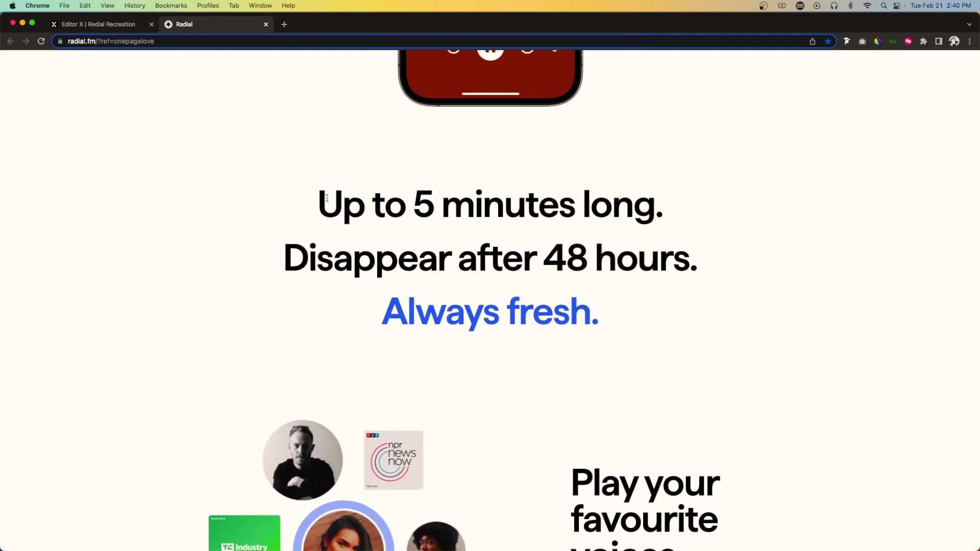
pyautogui.moveTo(319, 196); pyautogui.dragTo(640, 238)
pyautogui.click(338, 208)
pyautogui.moveTo(329, 207); pyautogui.dragTo(678, 309)
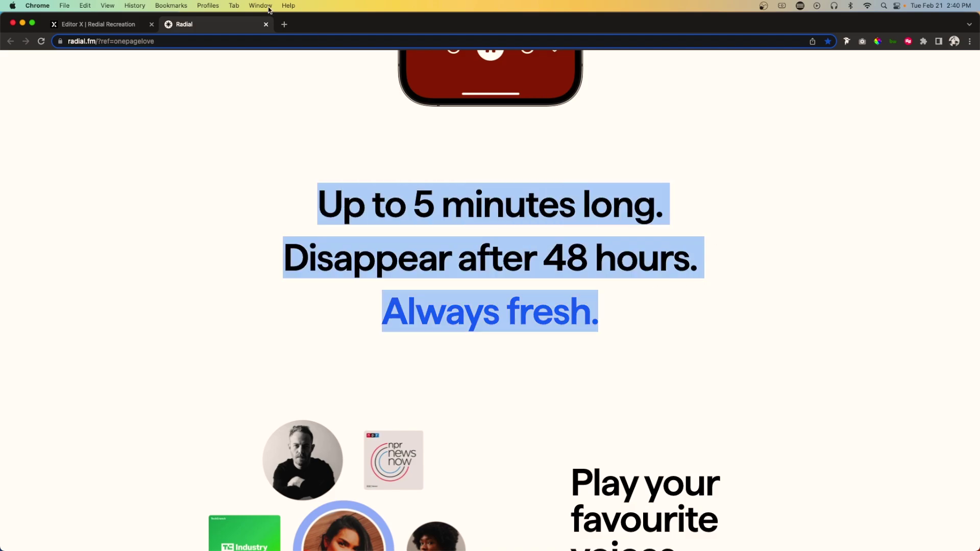
# Return to Editor X and set the new blank section's minimum height to 800 px.
pyautogui.click(110, 26)
pyautogui.click(494, 289)
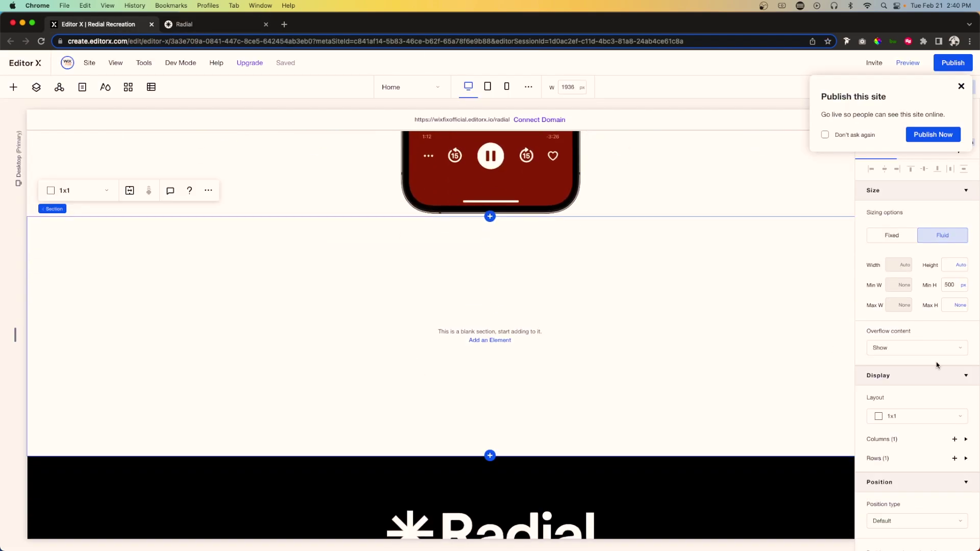
pyautogui.click(957, 286)
pyautogui.press('Return')
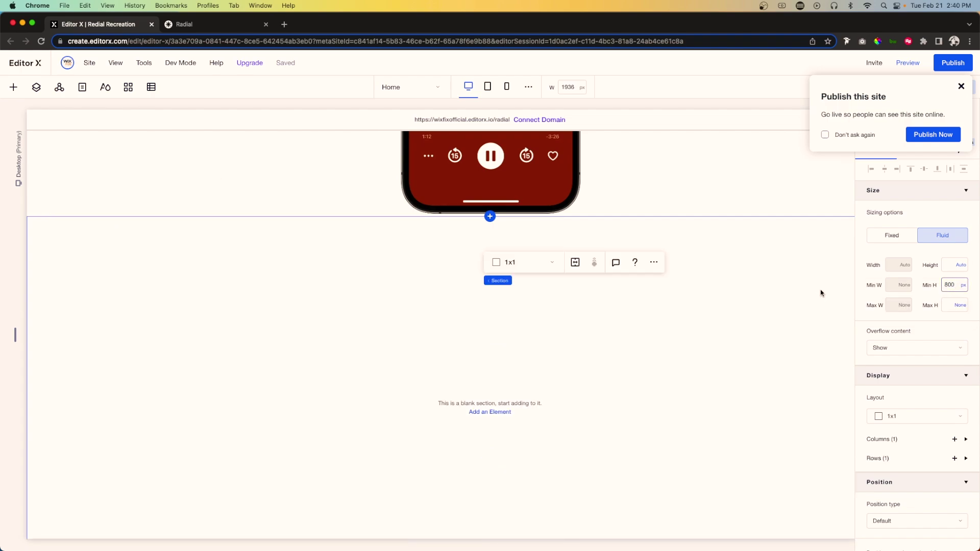
# Place a new container inside the blank section below the phone image.
pyautogui.click(9, 85)
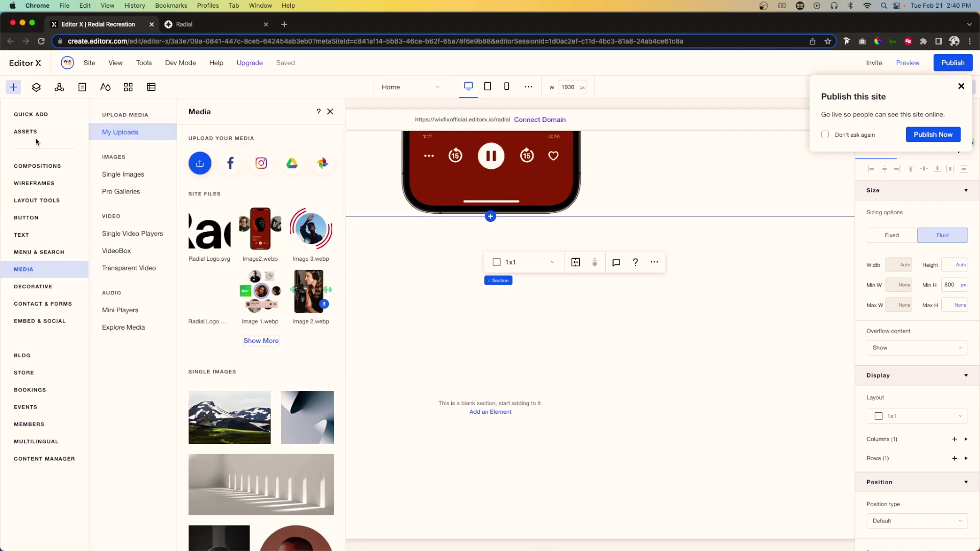
pyautogui.click(31, 116)
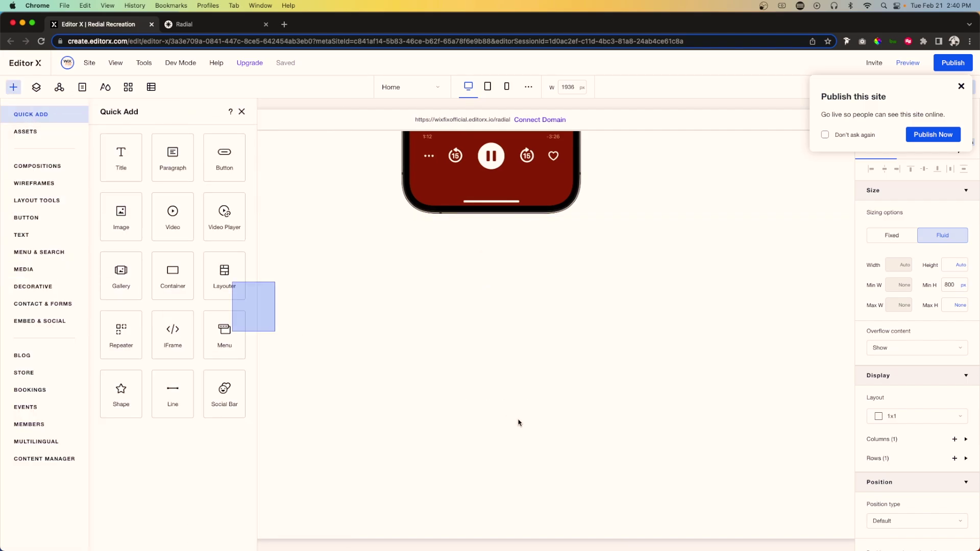
pyautogui.moveTo(519, 423); pyautogui.dragTo(523, 422)
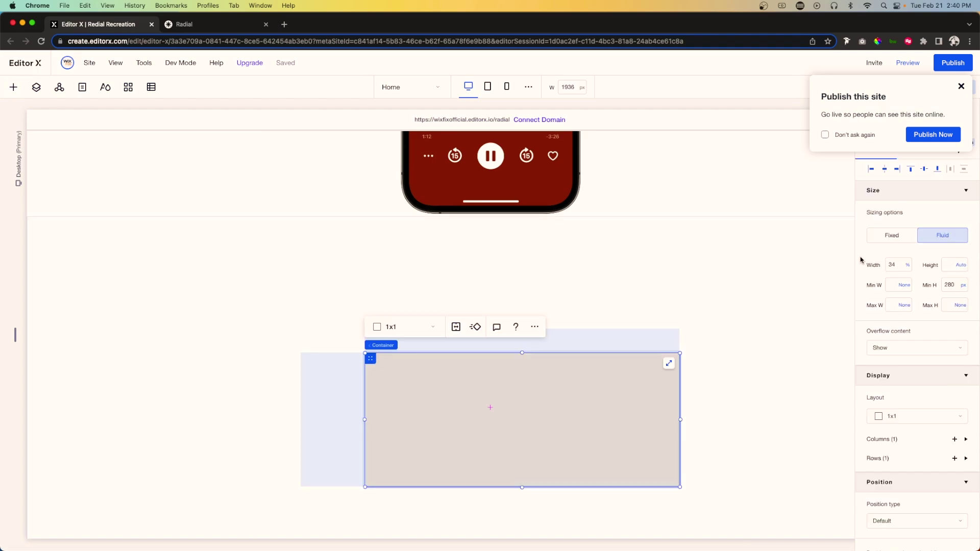
# Set the container's width to 80% and opt out of further reminders to publish the site.
pyautogui.click(896, 267)
pyautogui.write('80')
pyautogui.press('Return')
pyautogui.click(825, 135)
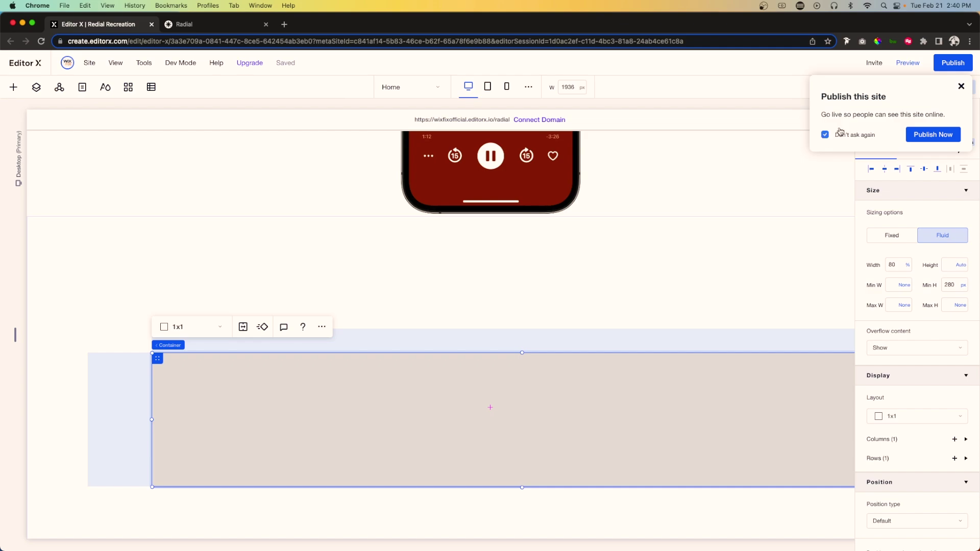
# Divide the container into a 1x3 grid with a 30 px row gap and raise its top edge for a height of about 438 px.
pyautogui.click(189, 327)
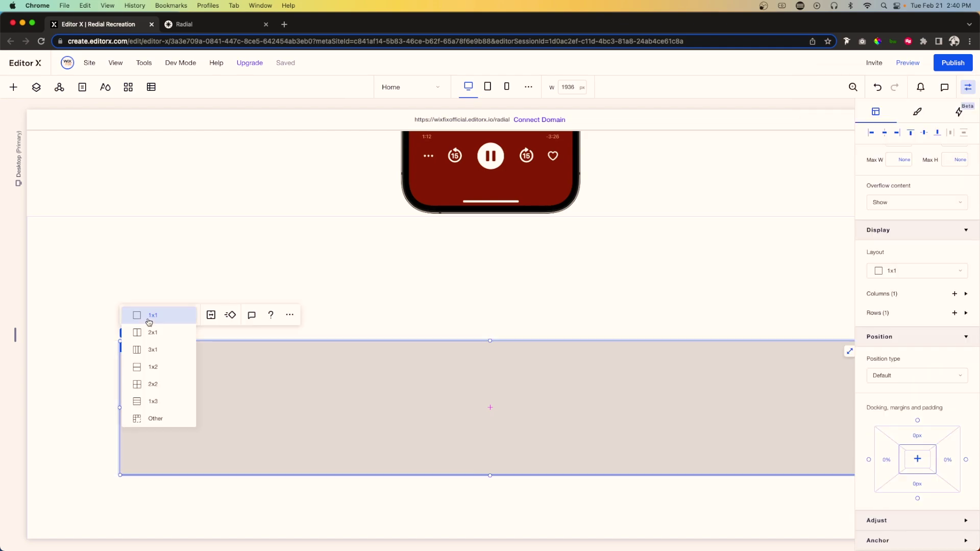
pyautogui.click(152, 401)
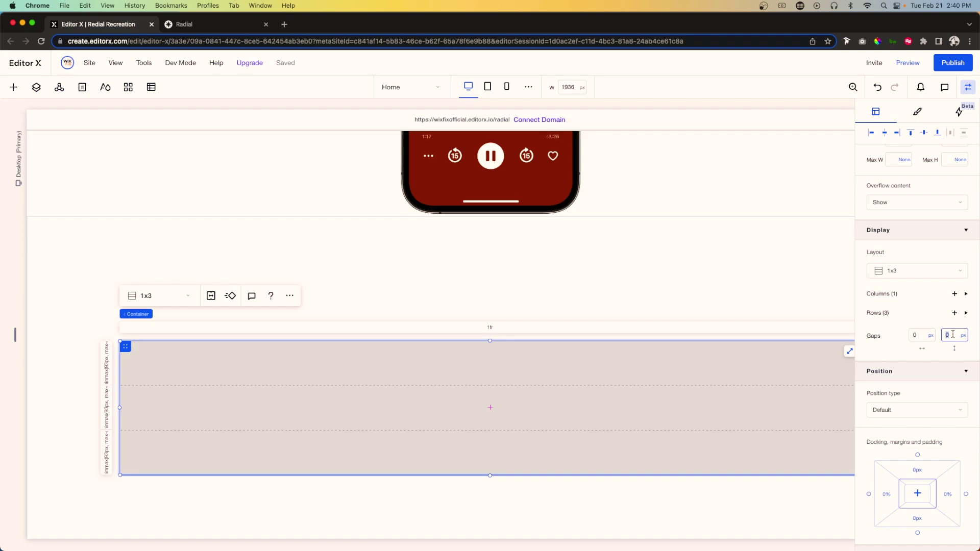
pyautogui.press('Return')
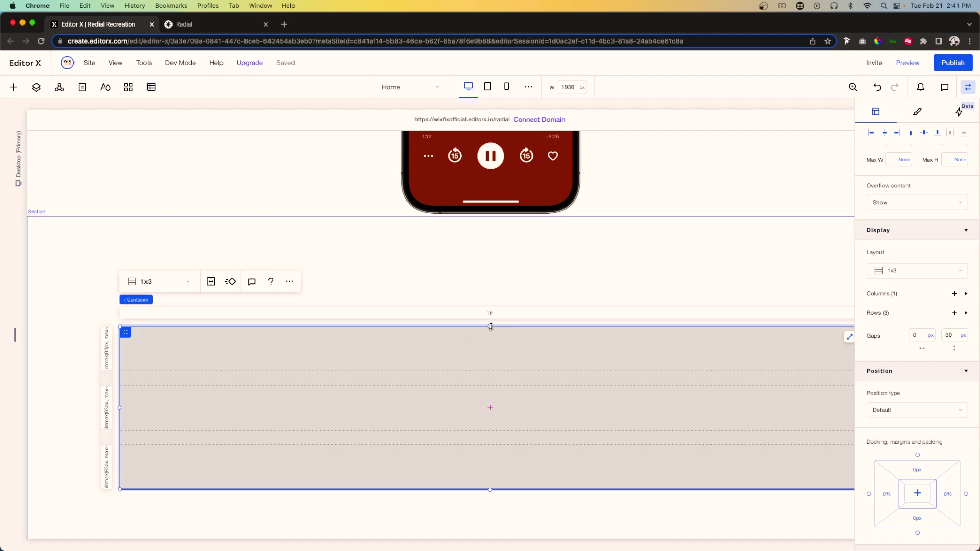
pyautogui.moveTo(489, 325); pyautogui.dragTo(494, 282)
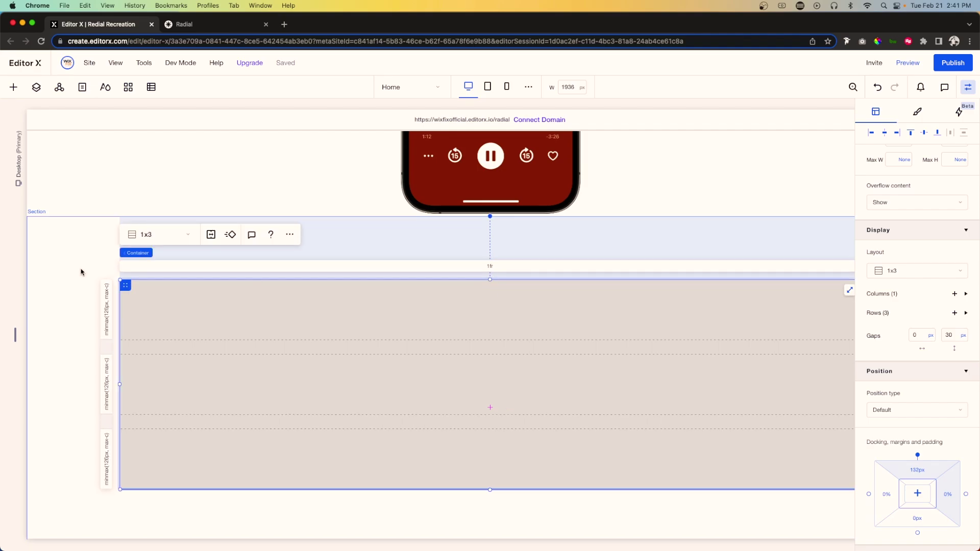
# Add a Heading 2 text element to the first row of the container.
pyautogui.click(13, 89)
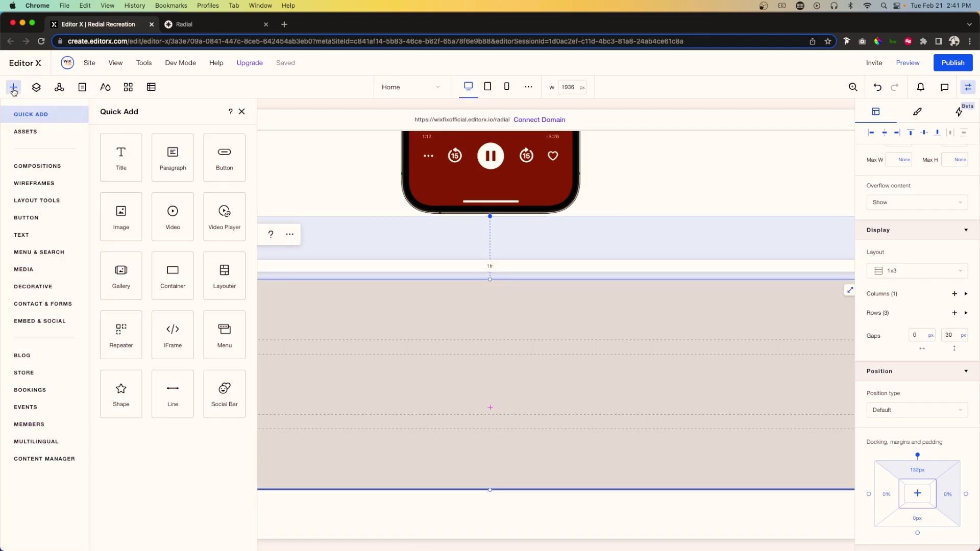
pyautogui.click(20, 134)
pyautogui.click(30, 117)
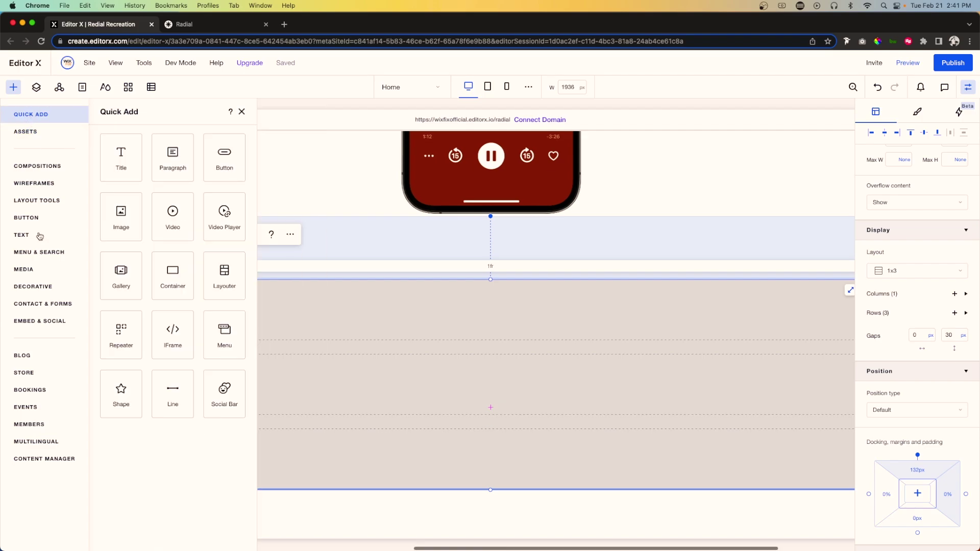
pyautogui.click(23, 236)
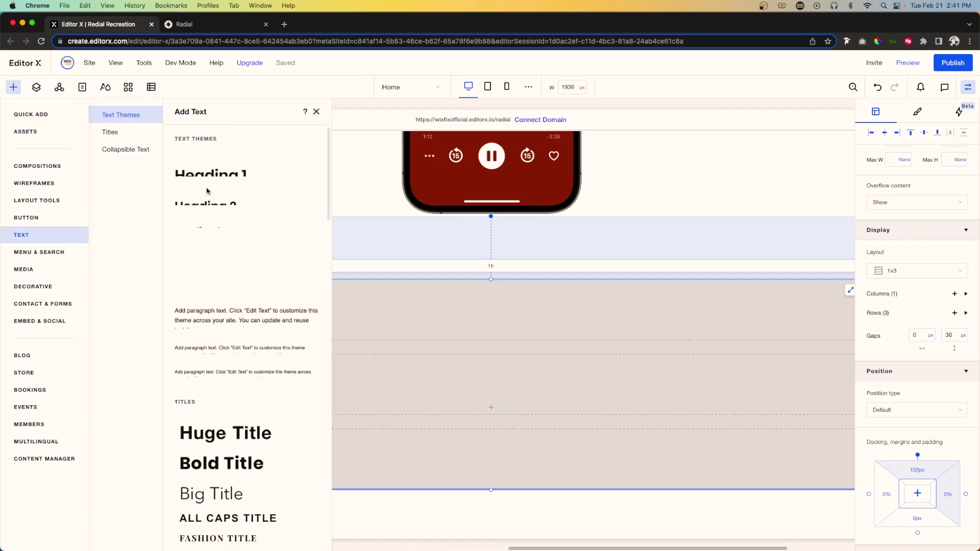
pyautogui.moveTo(219, 200); pyautogui.dragTo(462, 314)
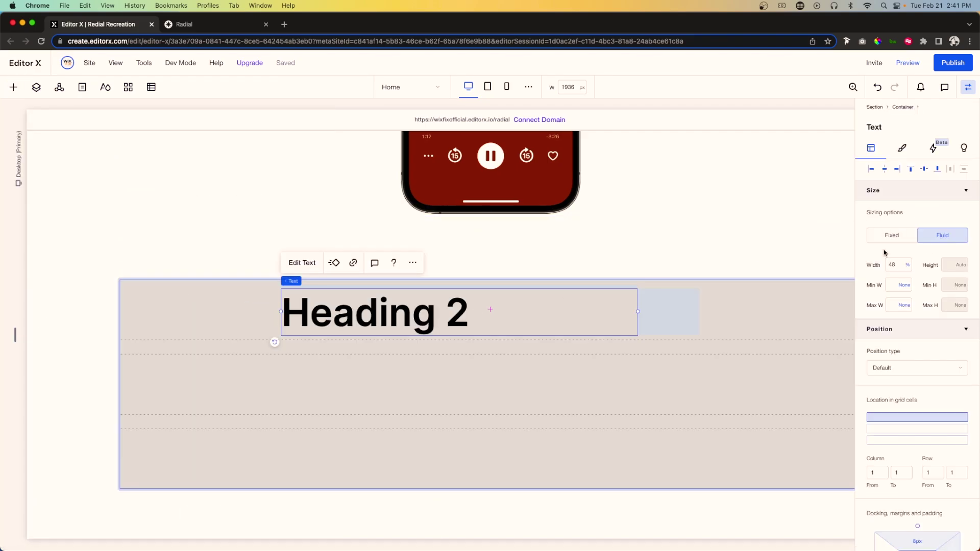
# Make the heading 100% wide, center it in its grid cell and center-align its text.
pyautogui.click(898, 266)
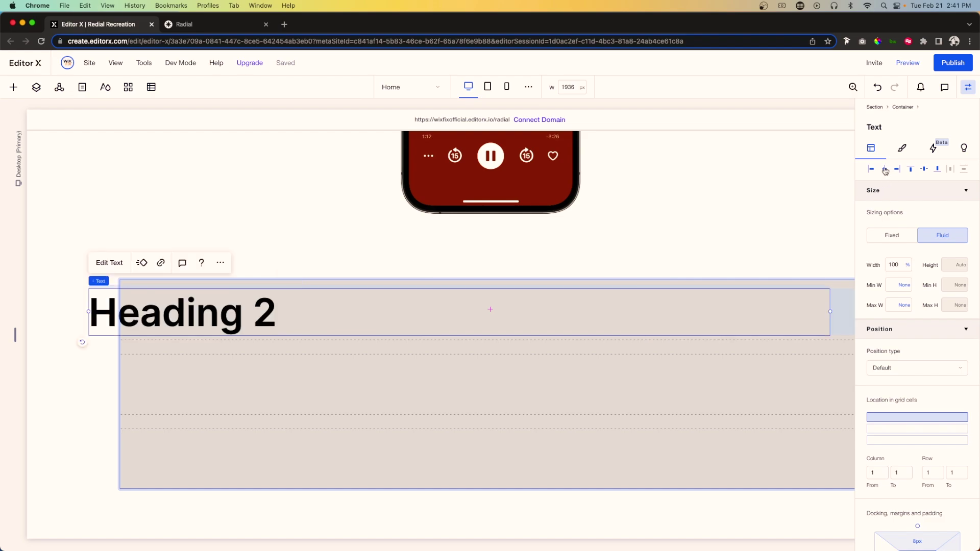
pyautogui.click(924, 171)
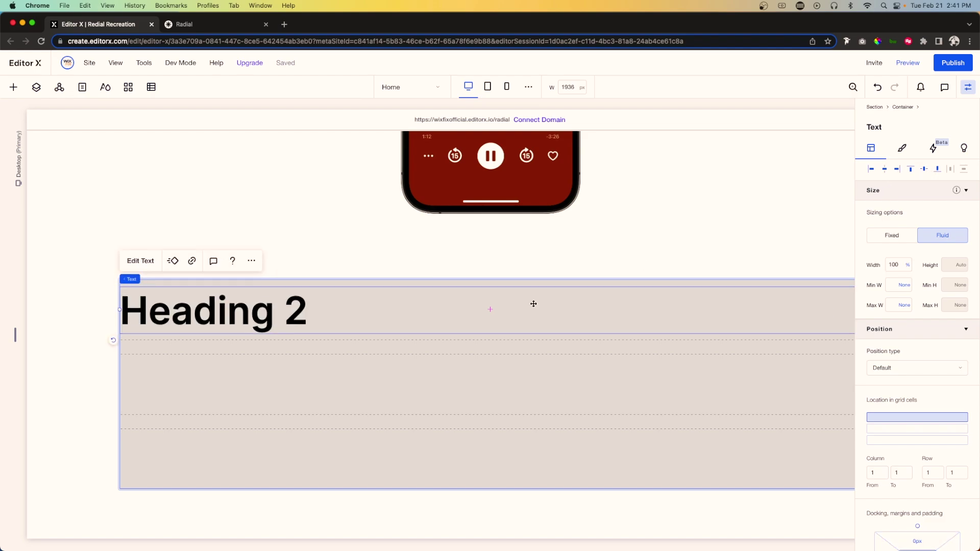
pyautogui.doubleClick(322, 314)
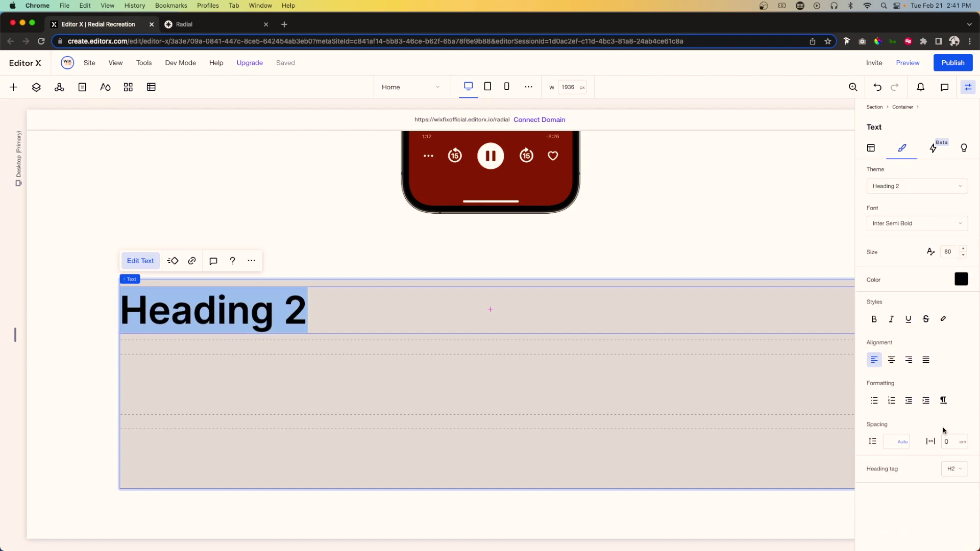
pyautogui.click(891, 360)
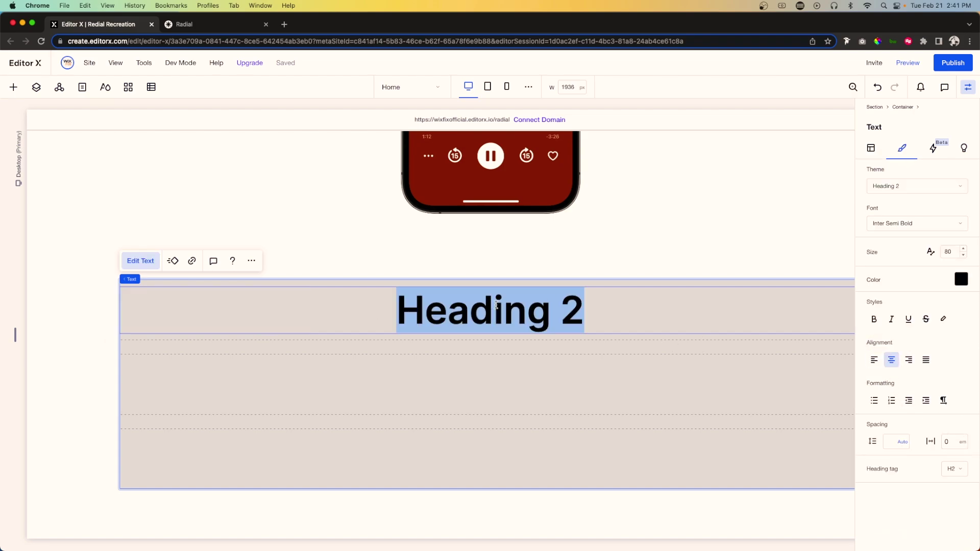
pyautogui.click(484, 357)
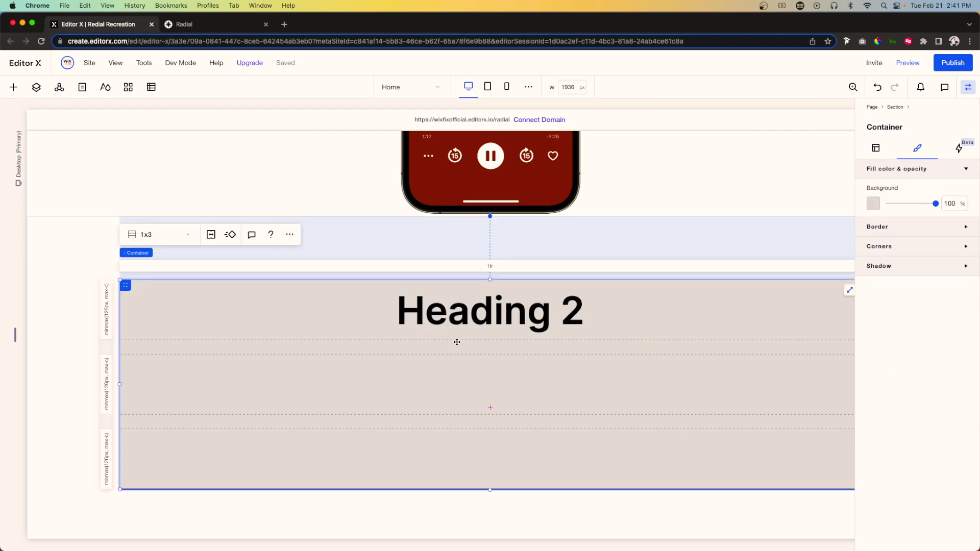
# Duplicate the heading, assign the copy to the container's second row and center it in that cell.
pyautogui.click(435, 314)
pyautogui.moveTo(436, 314); pyautogui.dragTo(893, 432)
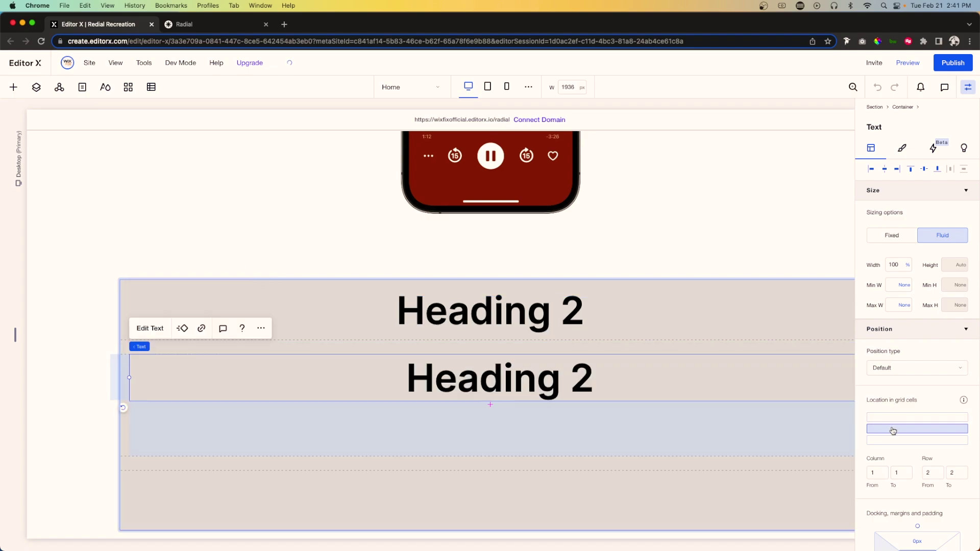
pyautogui.click(924, 169)
# Make another copy of the heading, assign it to the third row only and center it horizontally and vertically.
pyautogui.hotkey('ctrl', 'z')
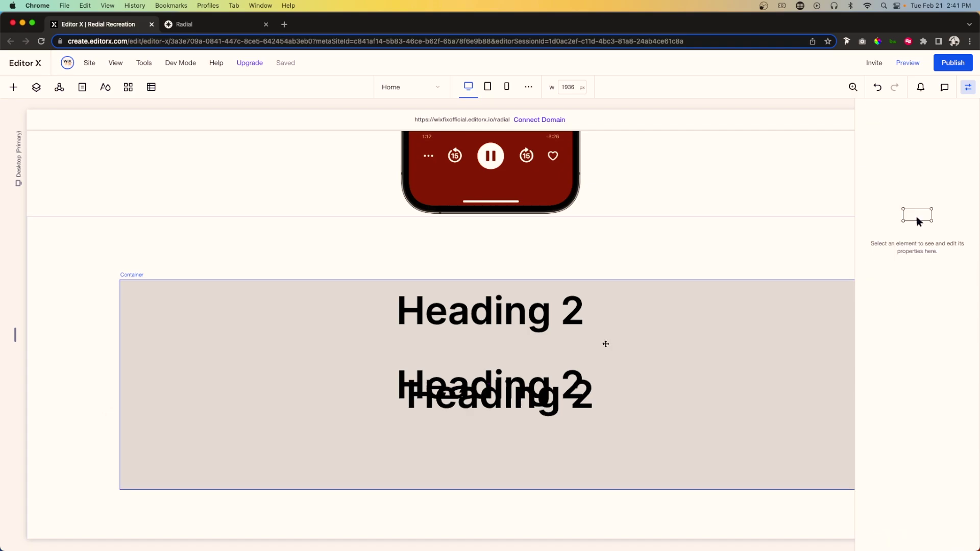
pyautogui.click(653, 340)
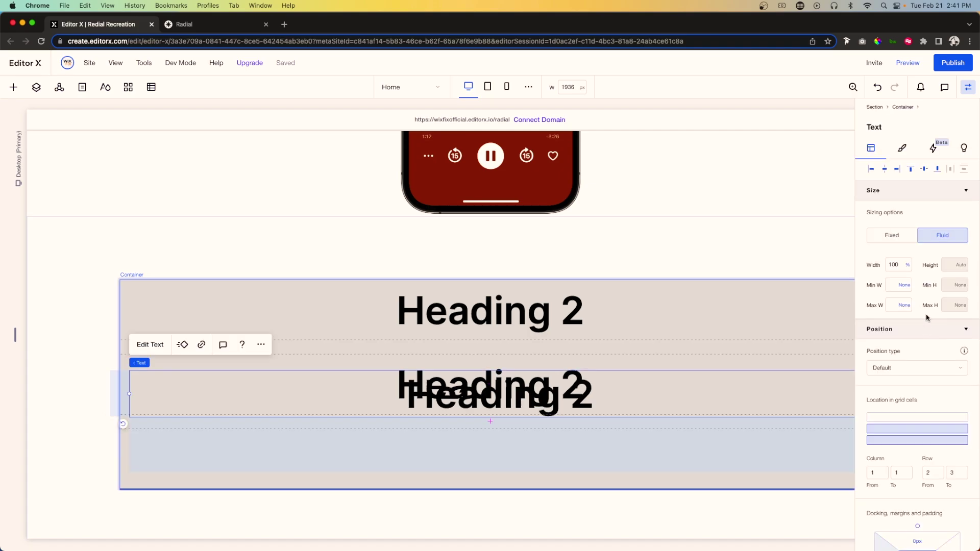
pyautogui.click(896, 440)
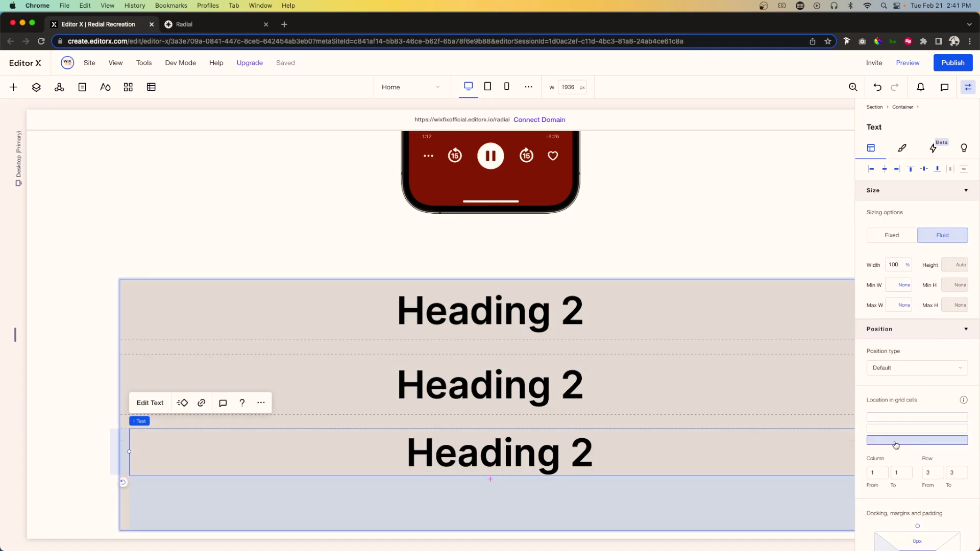
pyautogui.click(885, 169)
pyautogui.click(924, 169)
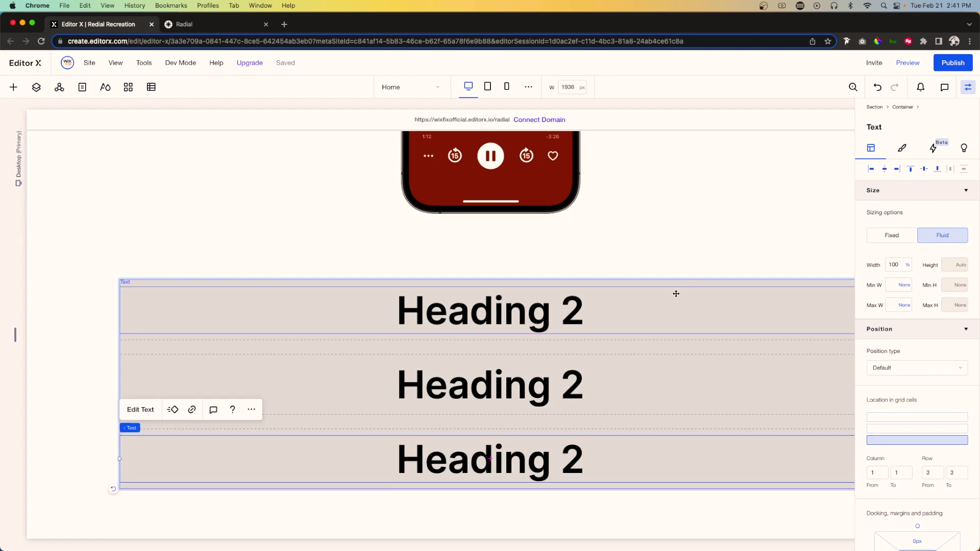
# Change the text color of the third-row heading to blue.
pyautogui.press('Return')
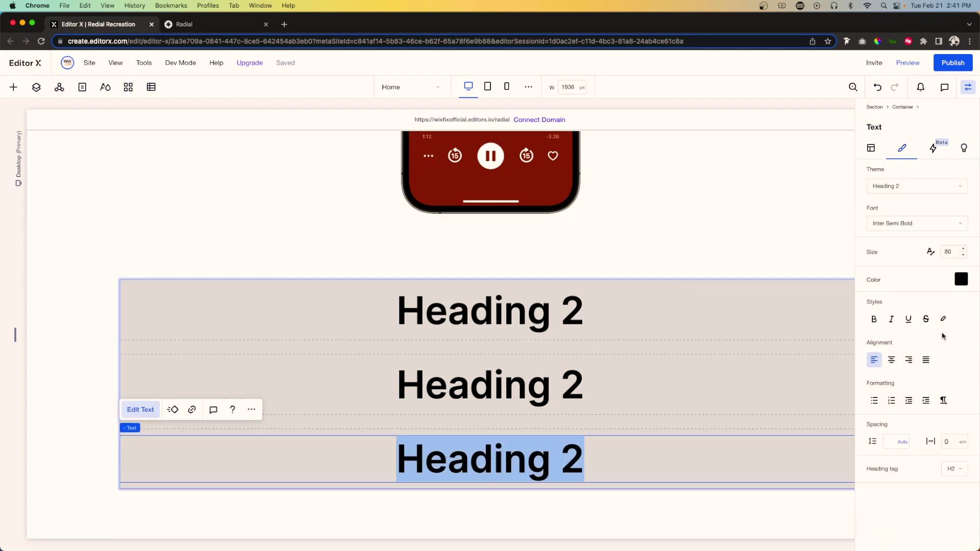
pyautogui.click(960, 280)
pyautogui.click(922, 391)
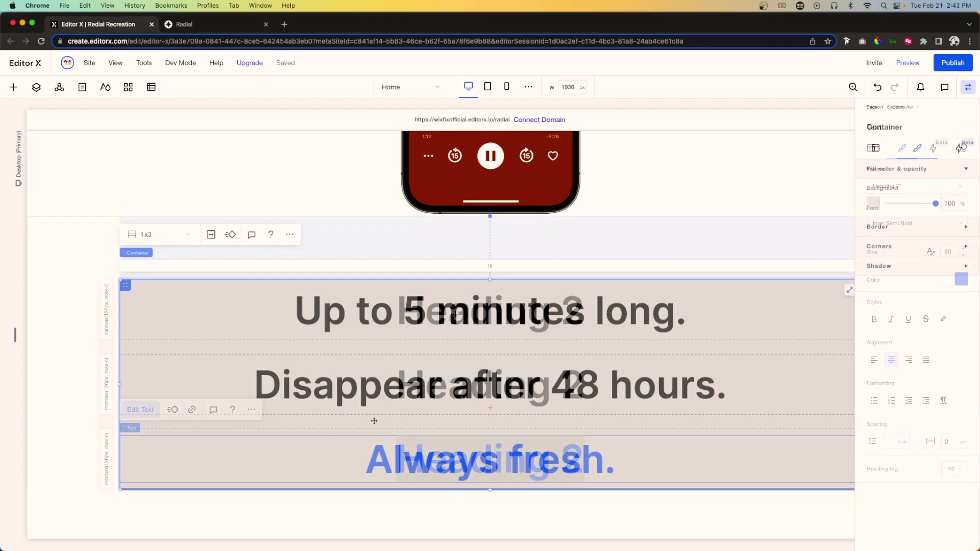
# Set the container's background opacity to 0%.
pyautogui.click(953, 203)
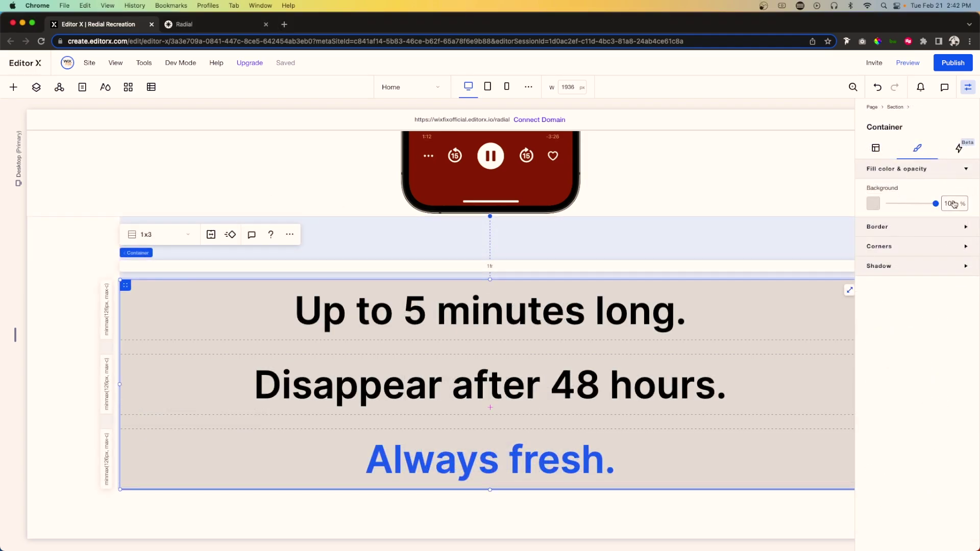
pyautogui.write('0')
pyautogui.press('Return')
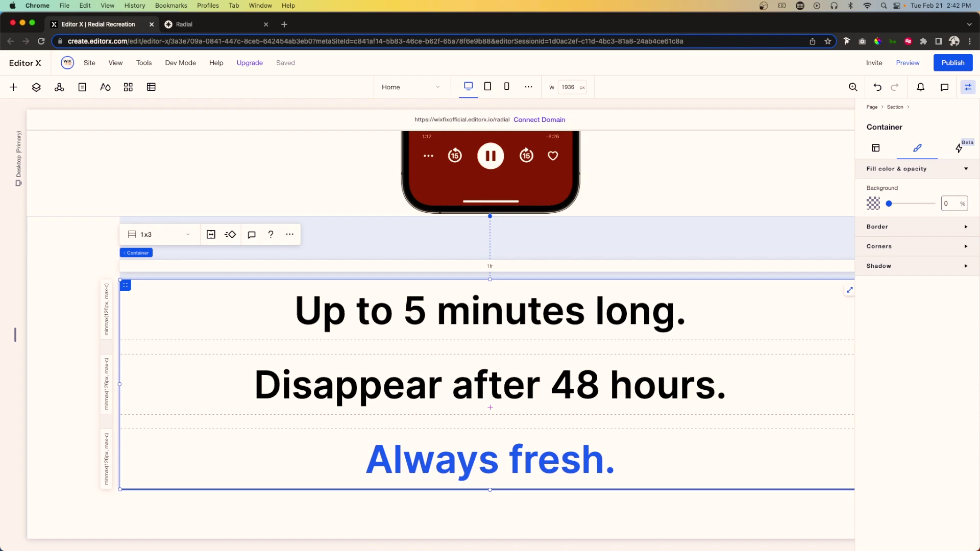
# Set the height of all three container rows to Min content.
pyautogui.click(878, 149)
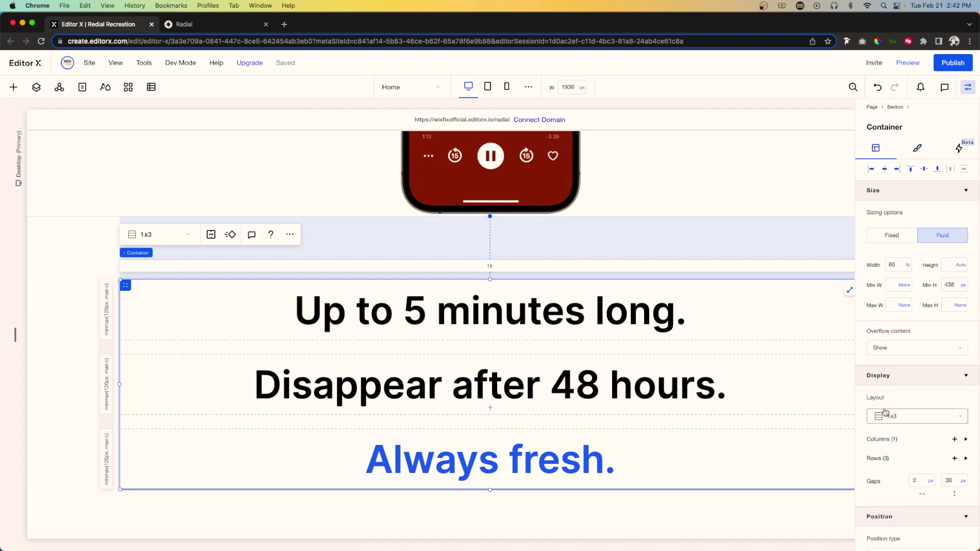
pyautogui.click(885, 462)
pyautogui.click(890, 486)
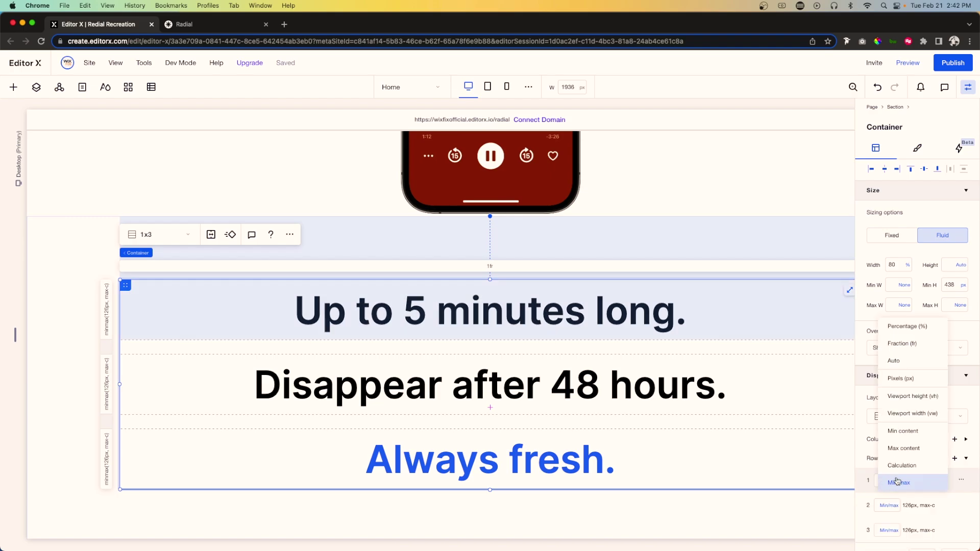
pyautogui.click(902, 440)
pyautogui.click(895, 507)
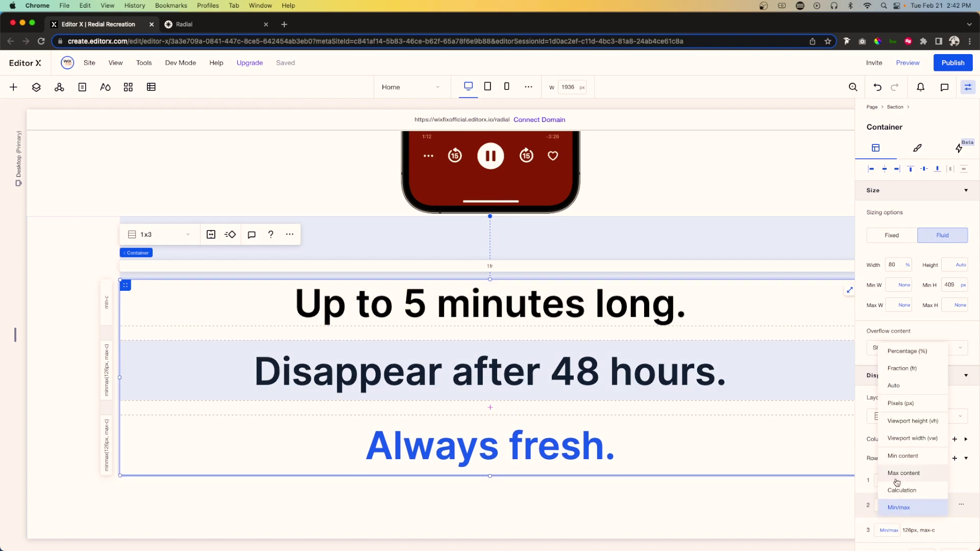
pyautogui.click(896, 453)
pyautogui.click(887, 533)
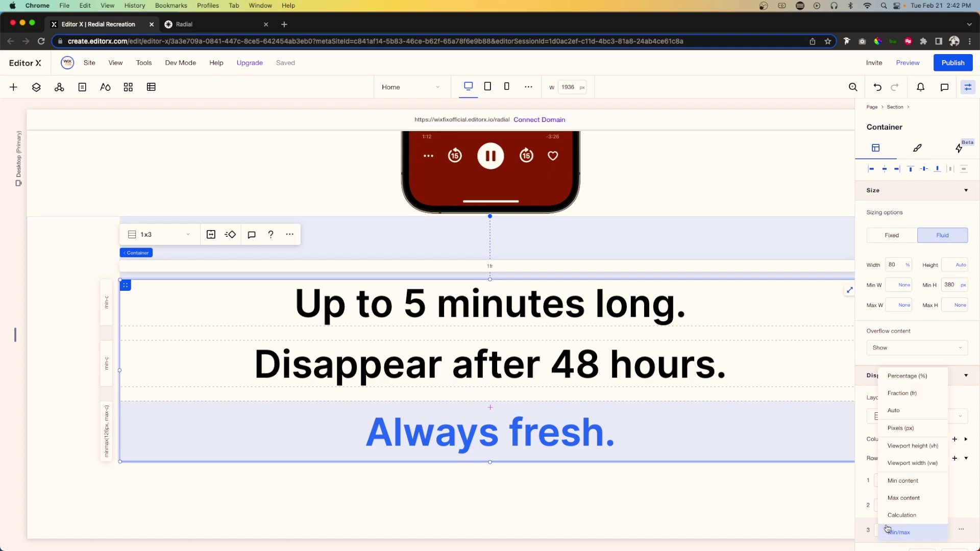
pyautogui.click(895, 484)
# Apply a Float in animation with the direction From bottom to the "Up to 5 minutes long." heading.
pyautogui.click(431, 308)
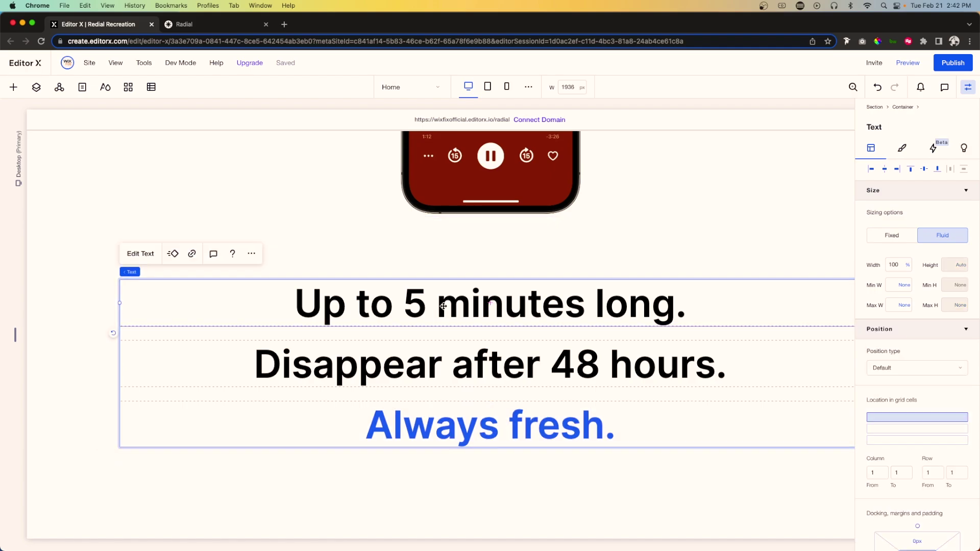
pyautogui.click(171, 256)
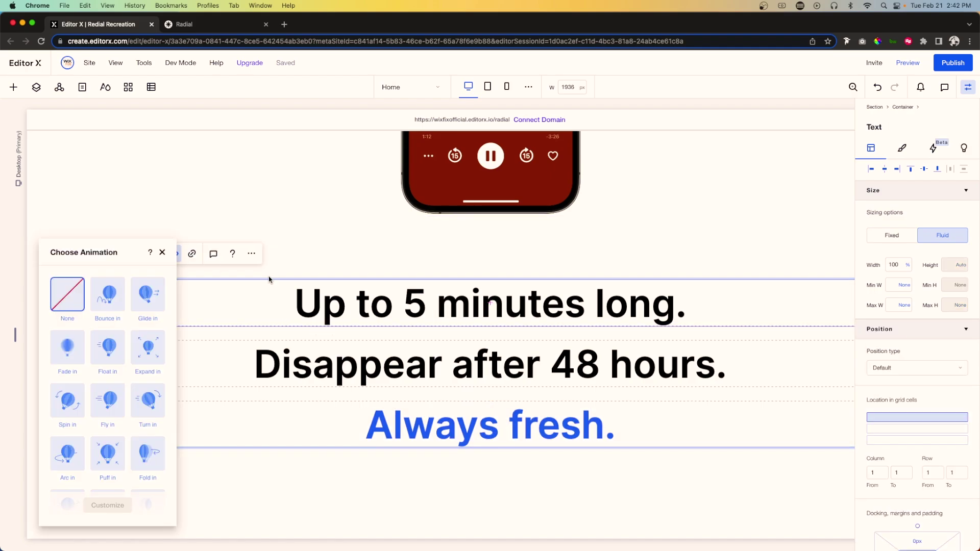
pyautogui.click(111, 354)
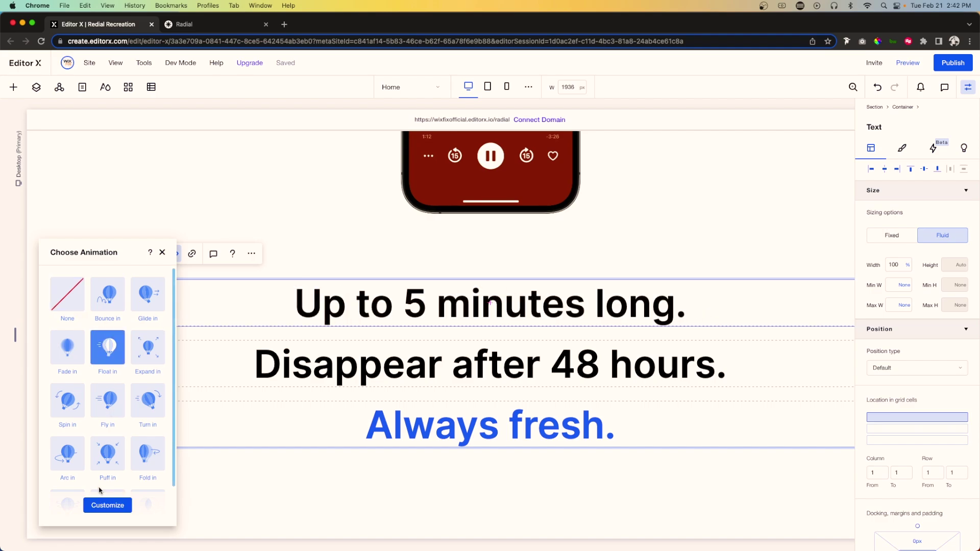
pyautogui.click(97, 507)
pyautogui.click(97, 332)
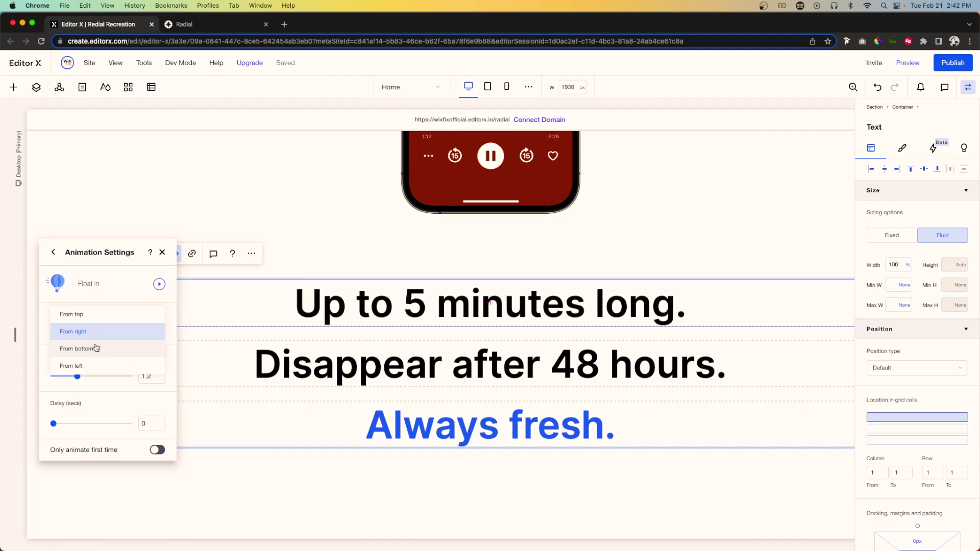
pyautogui.click(93, 351)
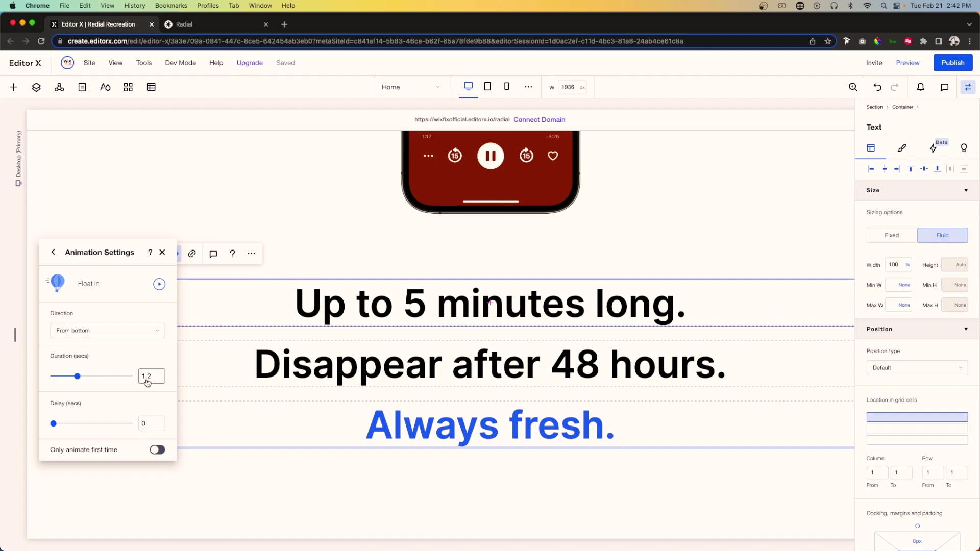
# Apply a Float in animation to the "Disappear after 48 hours." heading, matching the first heading's direction, with a 0.3-second delay.
pyautogui.click(250, 373)
pyautogui.click(174, 315)
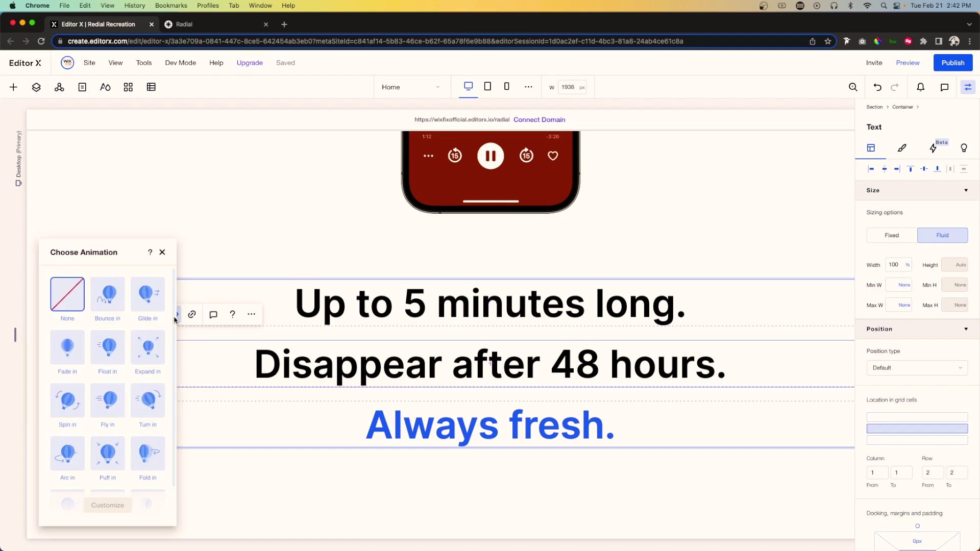
pyautogui.click(95, 502)
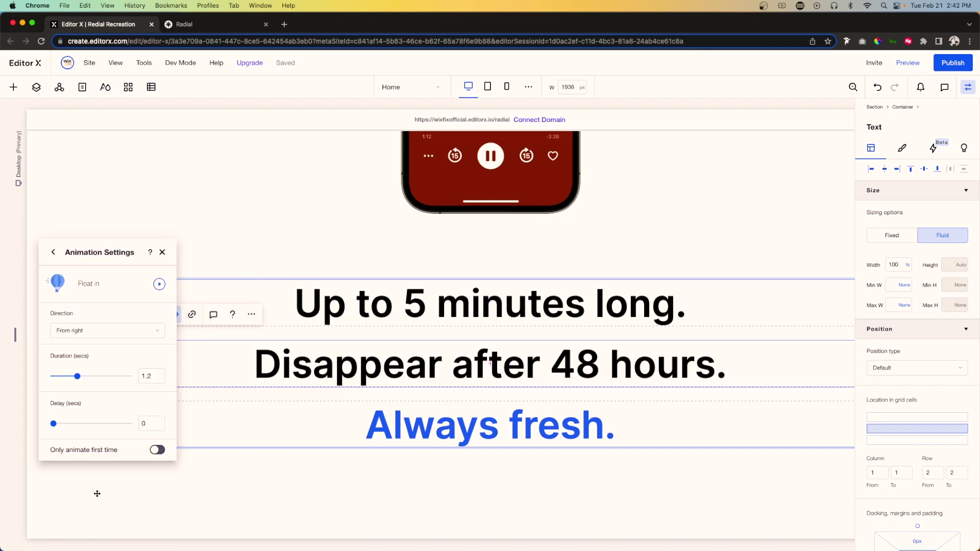
pyautogui.click(97, 333)
pyautogui.click(87, 350)
pyautogui.click(150, 424)
pyautogui.write('0.3')
# Apply the same directional Float in animation to the "Always fresh." heading with a 0.6-second delay and preview the page.
pyautogui.click(369, 427)
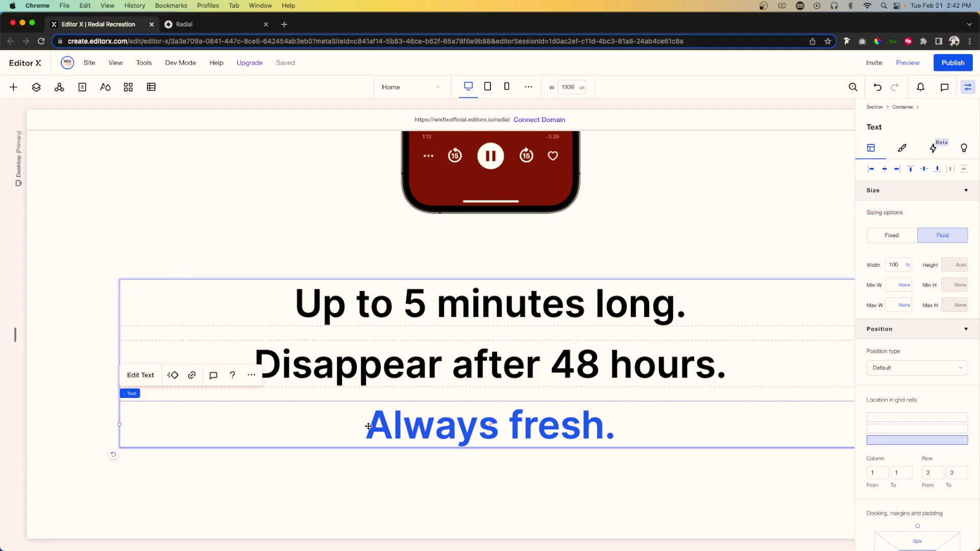
pyautogui.click(174, 378)
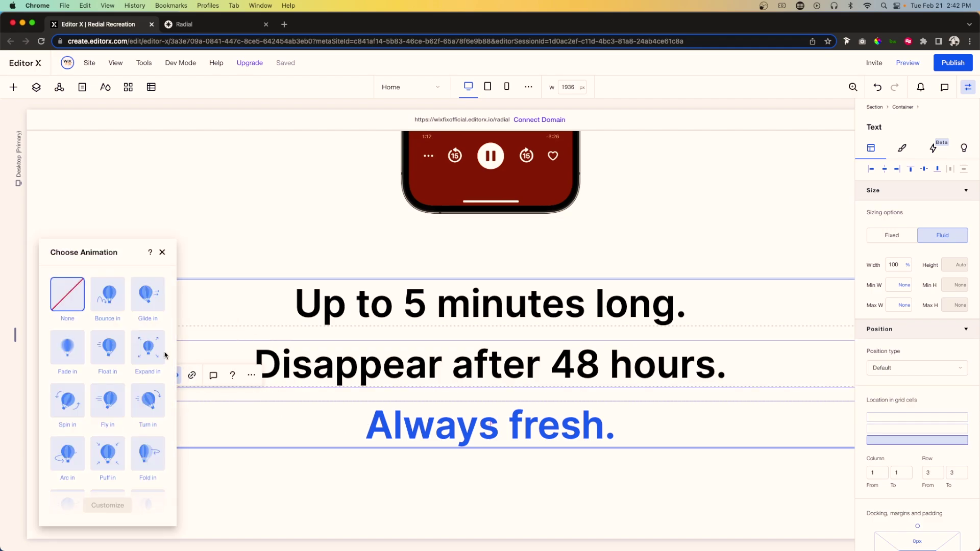
pyautogui.click(107, 347)
pyautogui.click(103, 506)
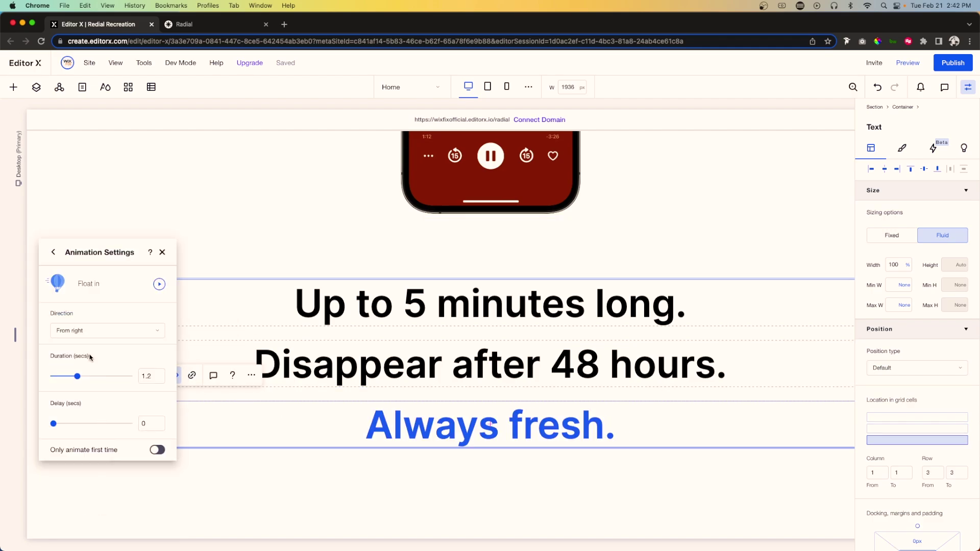
pyautogui.click(80, 332)
pyautogui.click(85, 349)
pyautogui.write('0.6')
pyautogui.press('Return')
pyautogui.click(902, 64)
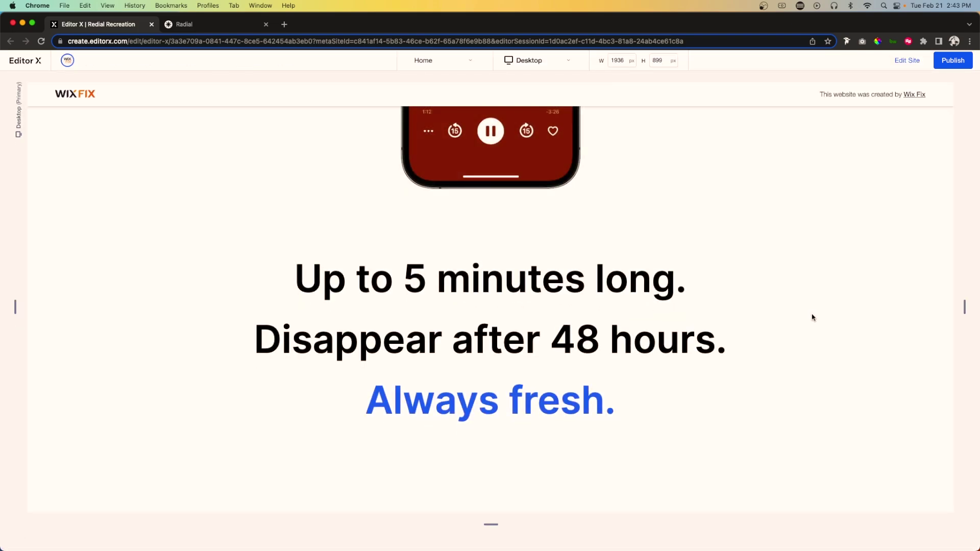
pyautogui.click(896, 62)
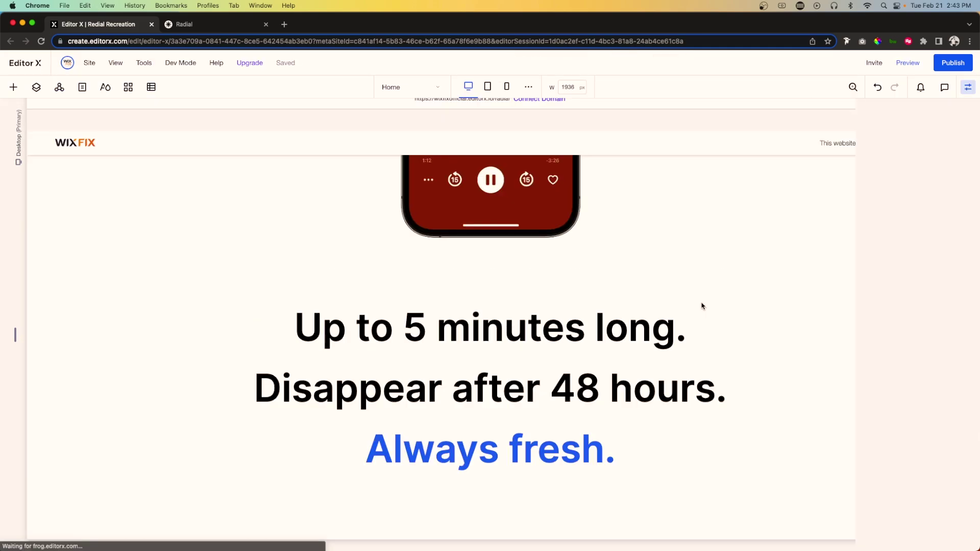
# Set the top and bottom margins of the three-row text container to 150 px each.
pyautogui.click(225, 334)
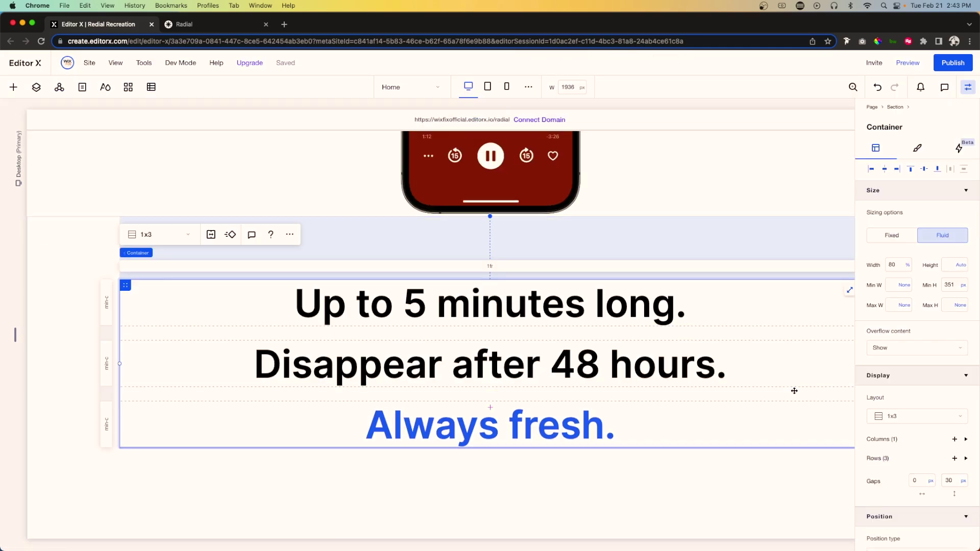
pyautogui.scroll(-5, 915, 388)
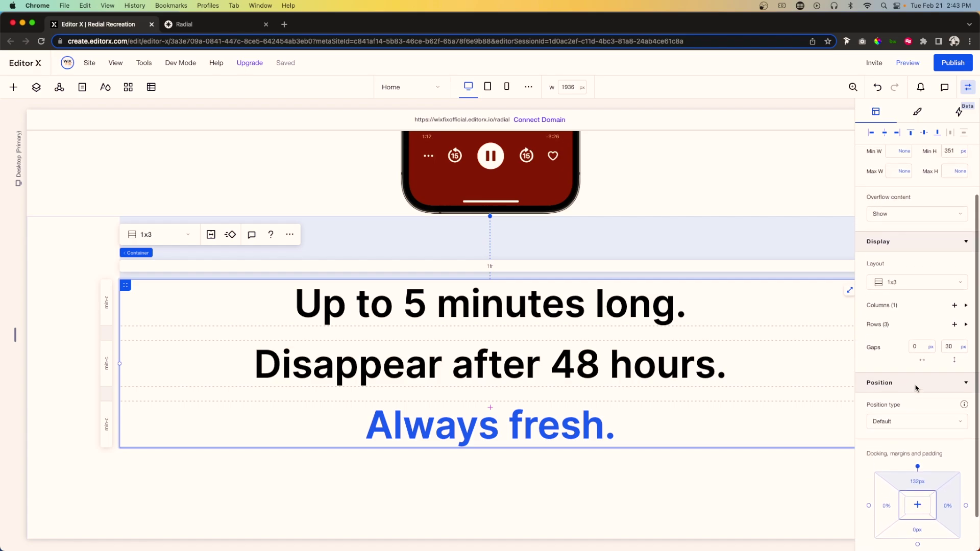
pyautogui.scroll(-2, 916, 388)
pyautogui.click(918, 440)
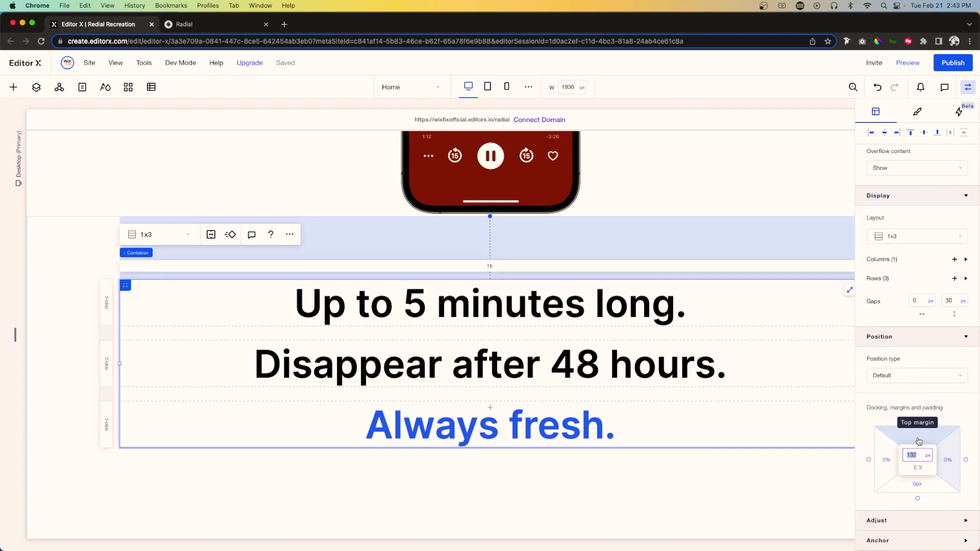
pyautogui.write('150')
pyautogui.press('Return')
pyautogui.write('1')
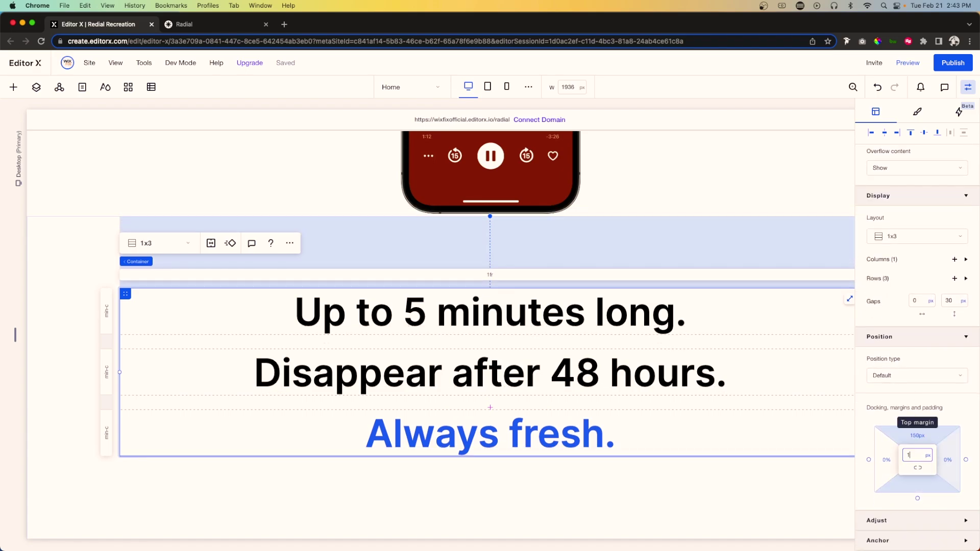
# Switch the unit of the text container's top and bottom margins to Viewport width (vw).
pyautogui.click(919, 438)
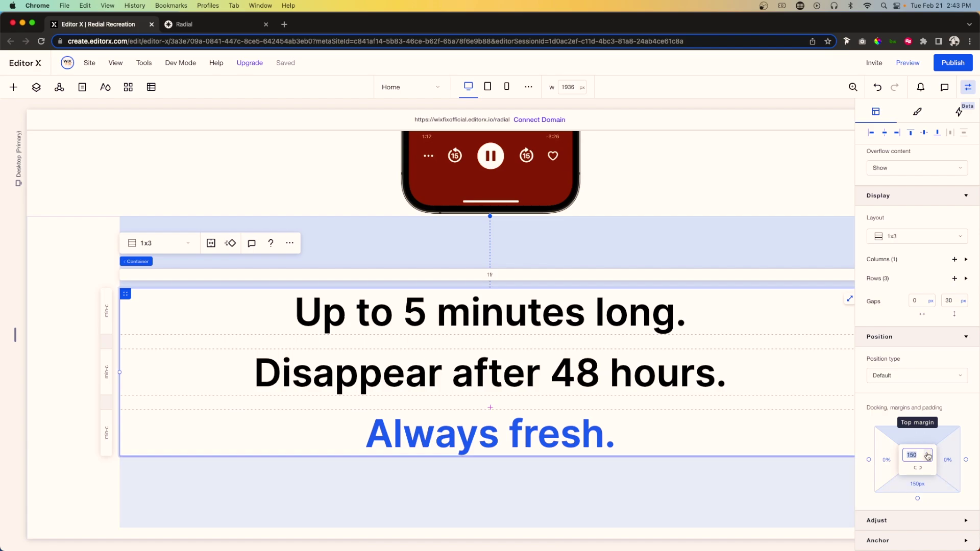
pyautogui.click(928, 456)
pyautogui.click(914, 494)
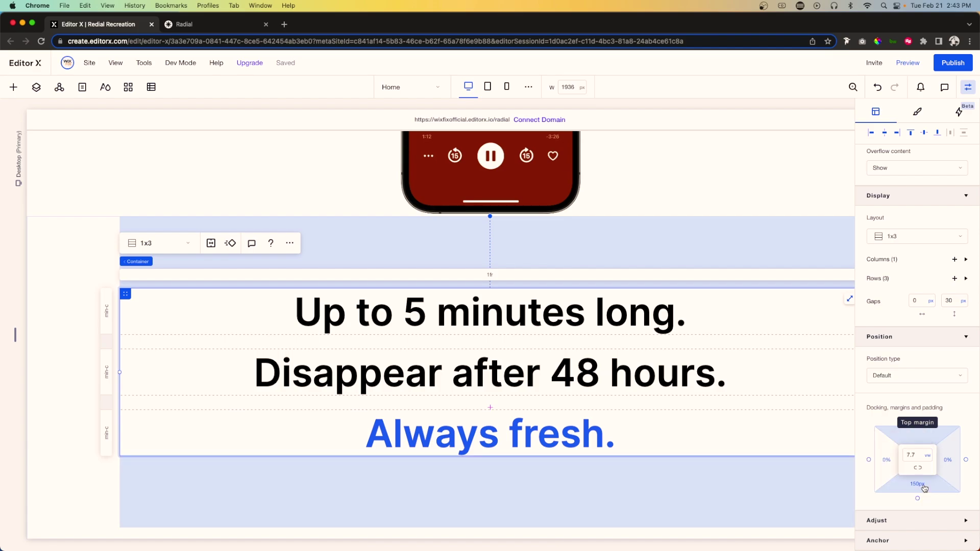
pyautogui.click(928, 457)
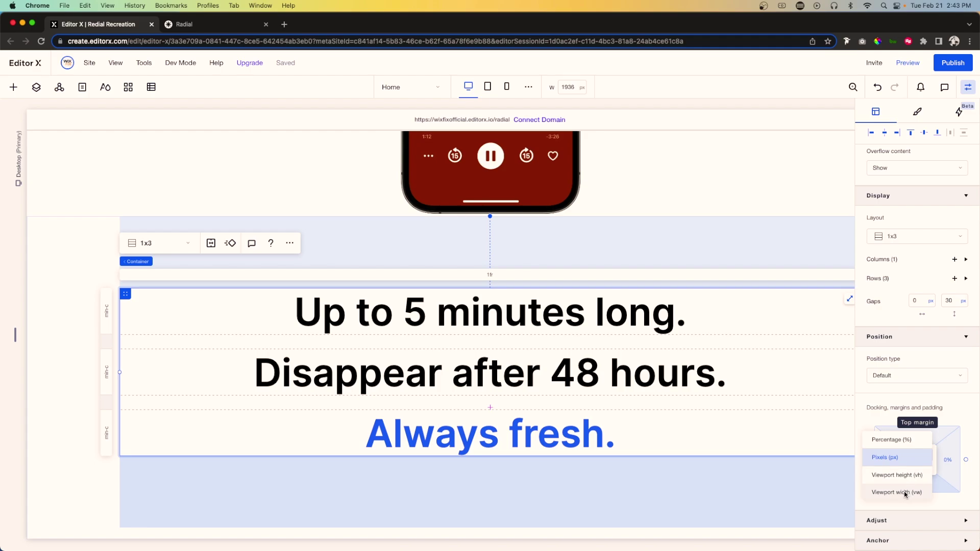
pyautogui.click(906, 494)
# Set the minimum height of the section holding the three headings to None.
pyautogui.click(58, 322)
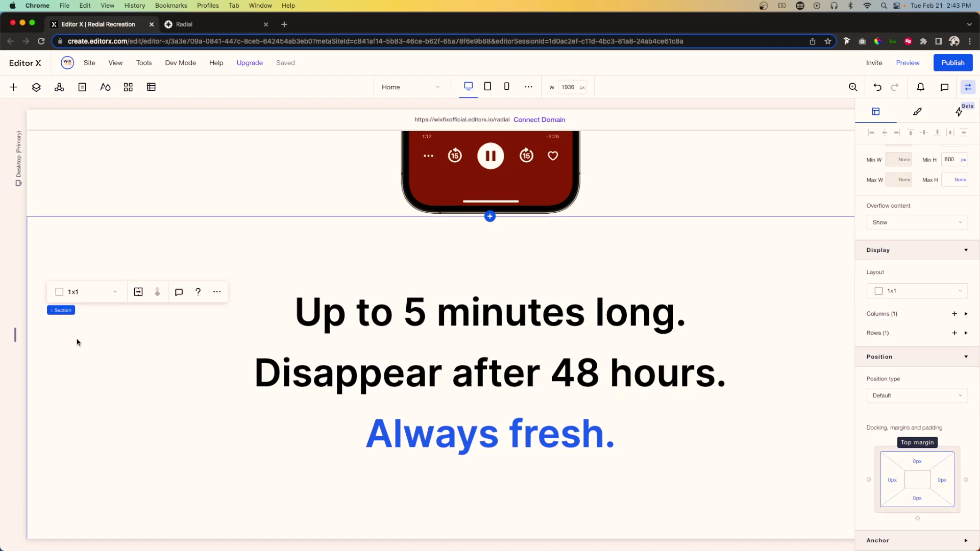
pyautogui.click(962, 161)
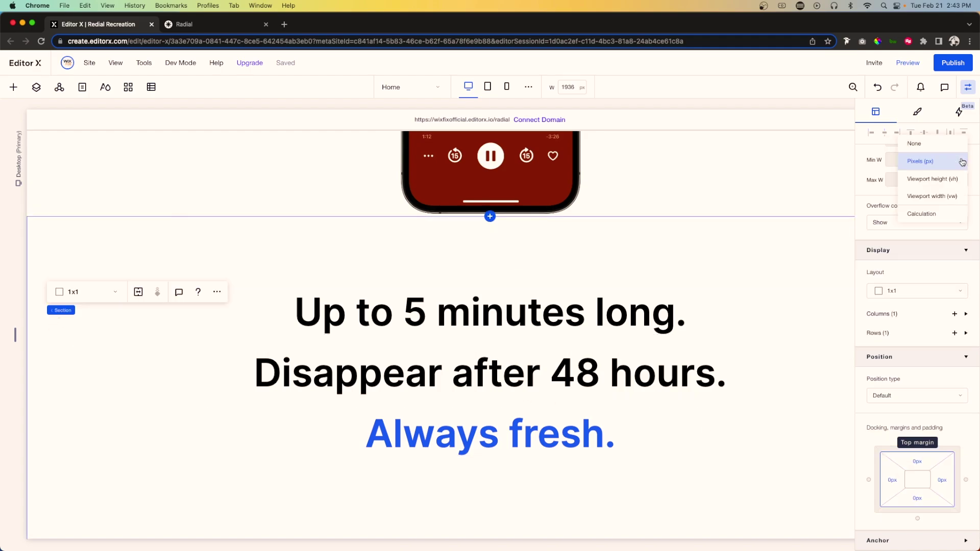
pyautogui.click(915, 143)
pyautogui.scroll(-1, 465, 310)
pyautogui.scroll(-1, 465, 309)
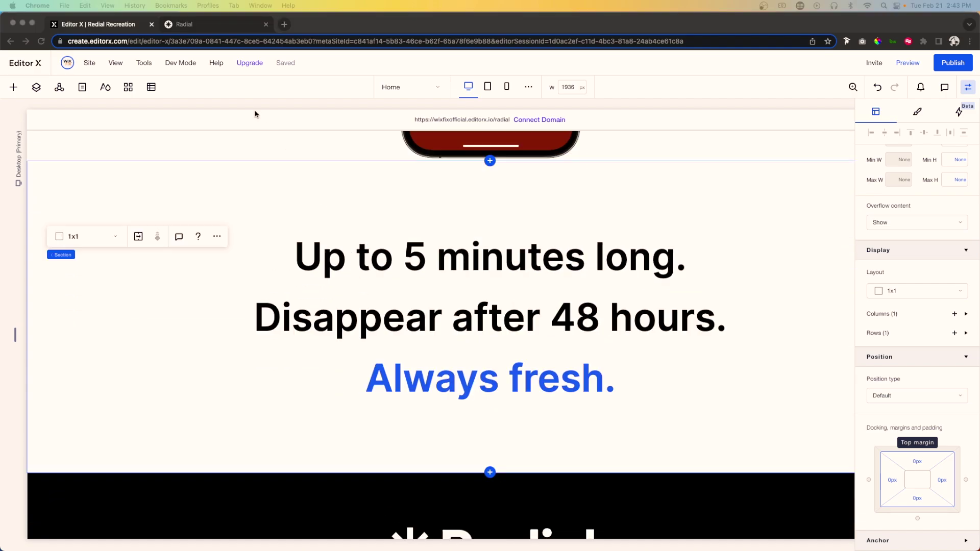
# Check the "Play your favourite voices" layout on the Radial reference page and add a blank section with 900 px minimum height below the headings.
pyautogui.click(188, 23)
pyautogui.scroll(-4, 501, 252)
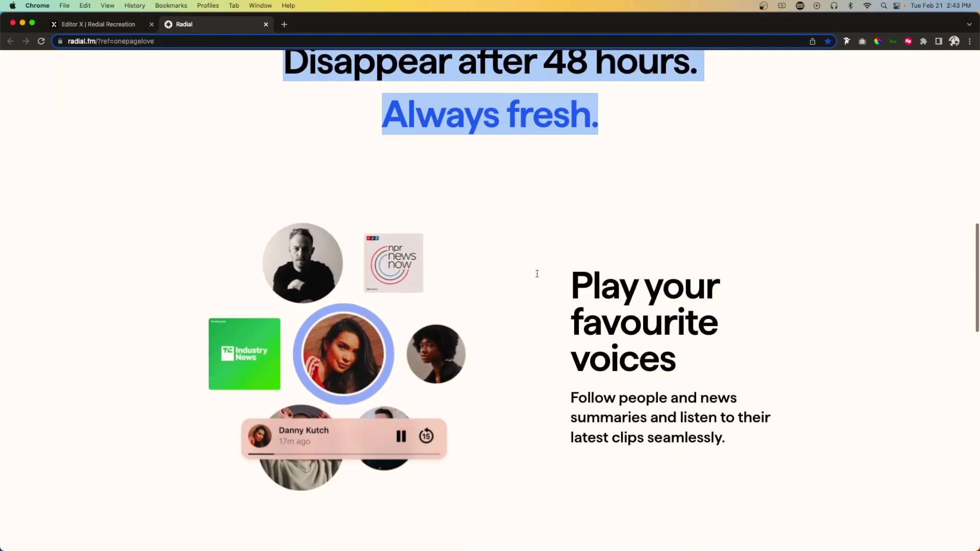
pyautogui.scroll(-1, 437, 393)
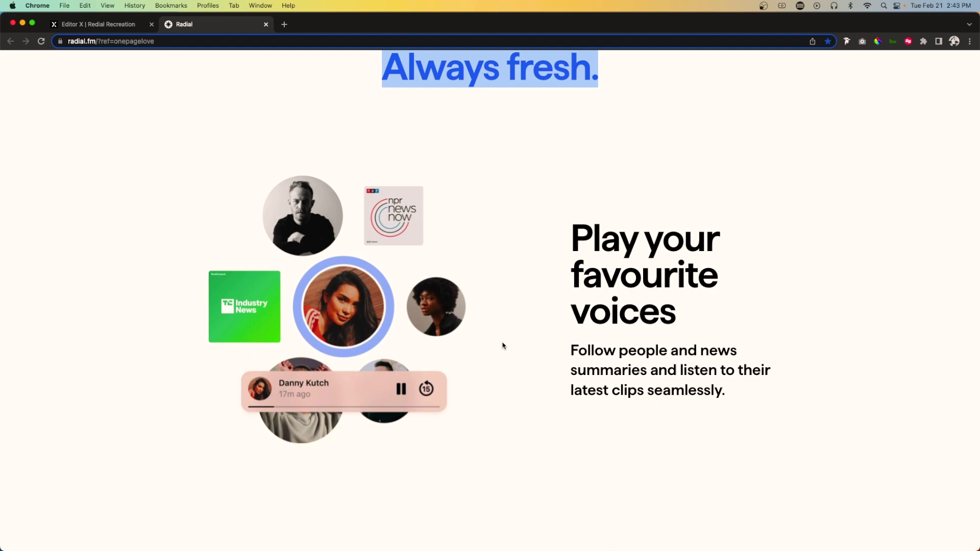
pyautogui.press('super+r')
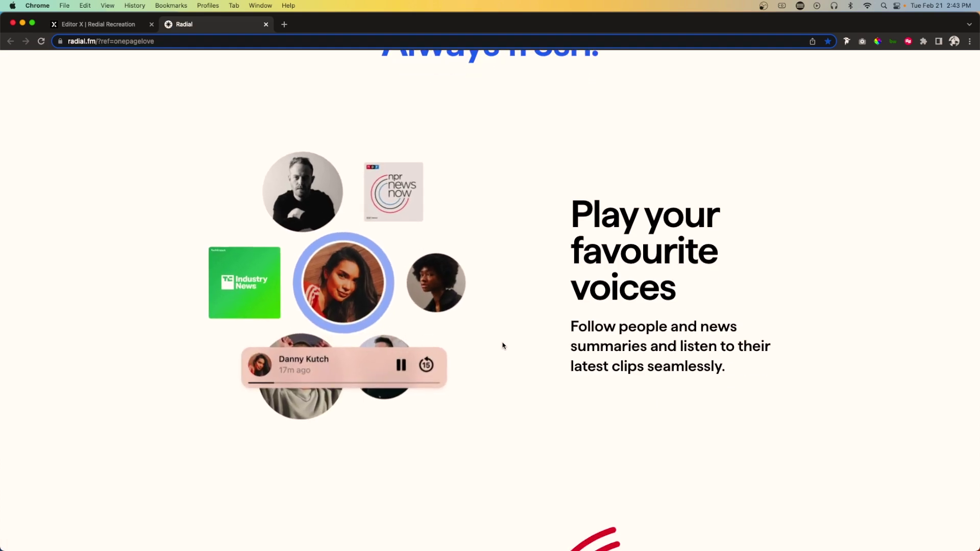
pyautogui.scroll(-1, 503, 346)
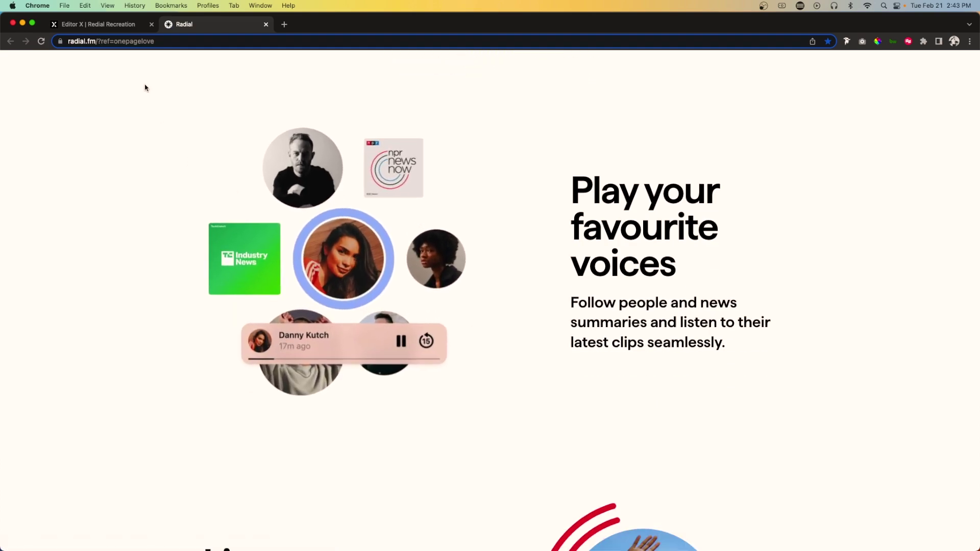
pyautogui.click(85, 25)
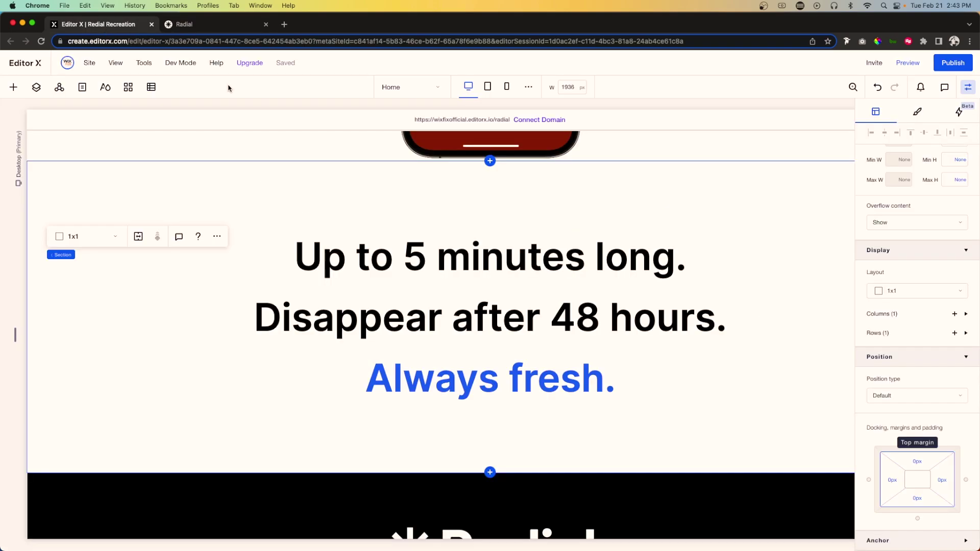
pyautogui.click(490, 473)
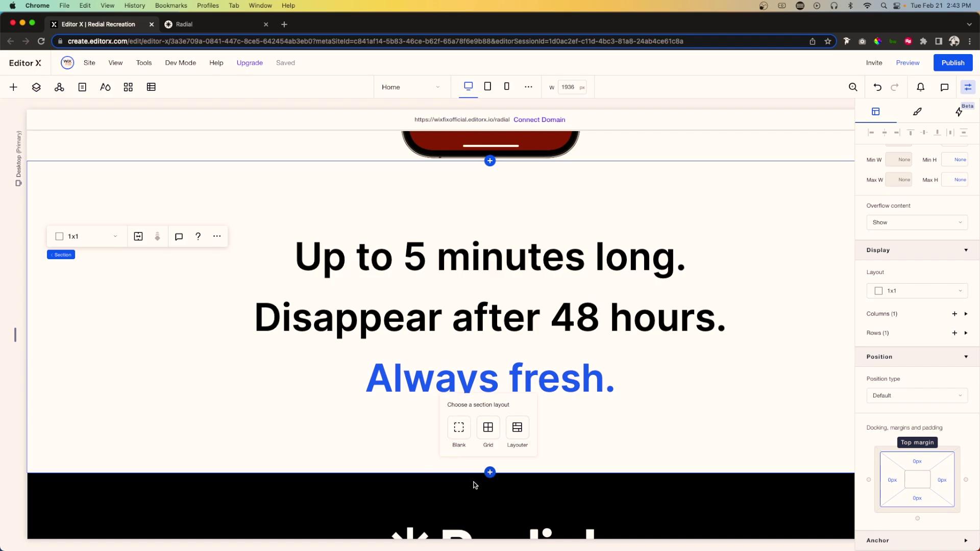
pyautogui.click(460, 433)
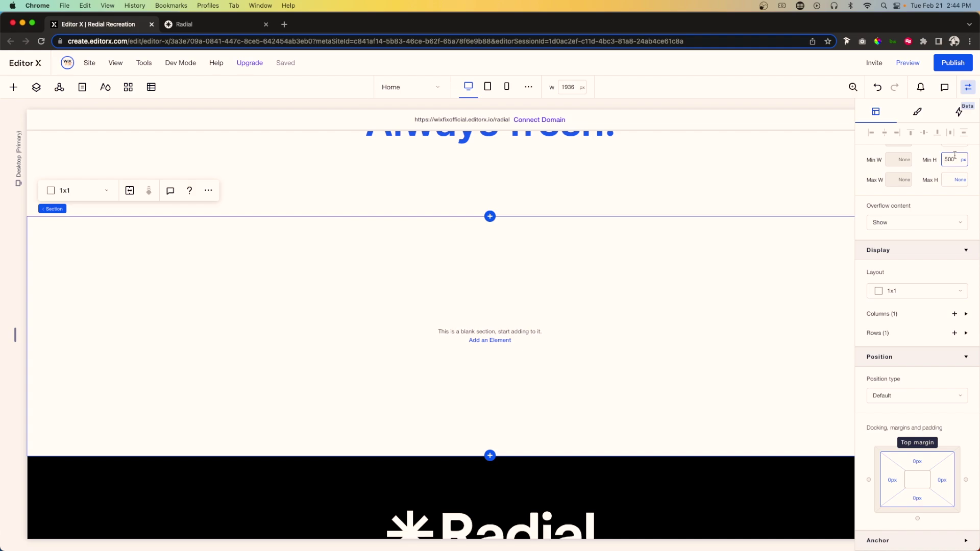
pyautogui.press('Return')
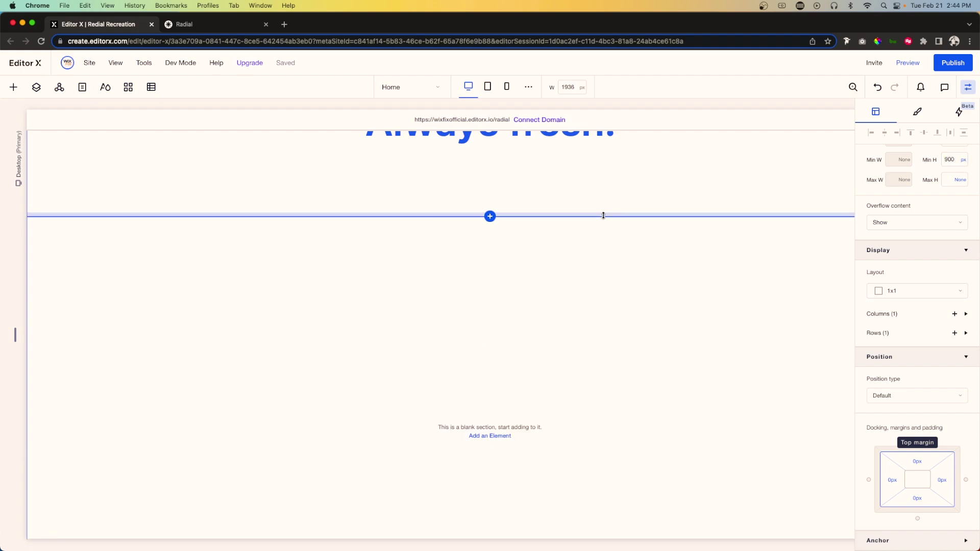
# Add a container to the new blank section, 80% wide with a minimum height of 600 px.
pyautogui.click(13, 87)
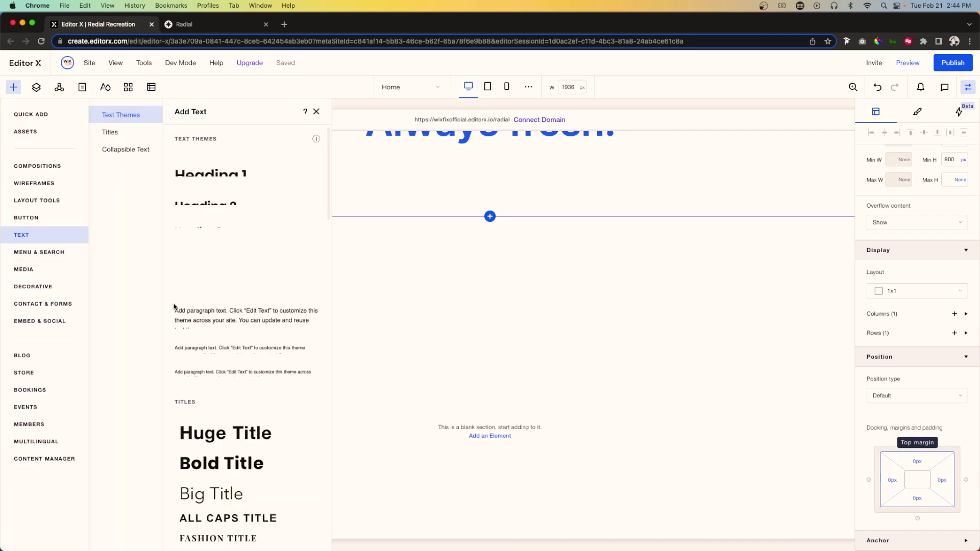
pyautogui.click(30, 114)
pyautogui.moveTo(193, 296); pyautogui.dragTo(483, 383)
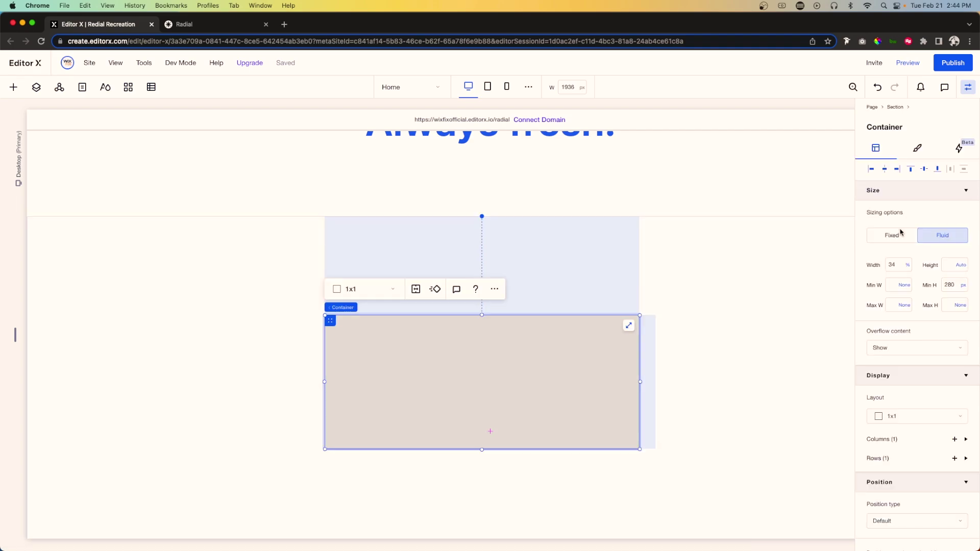
pyautogui.click(899, 264)
pyautogui.write('80')
pyautogui.click(953, 286)
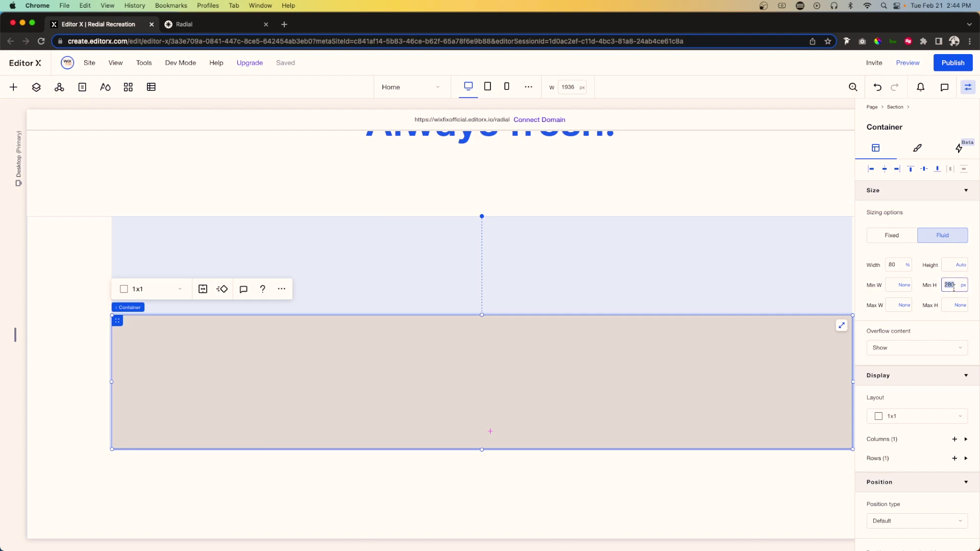
pyautogui.write('600')
pyautogui.press('Return')
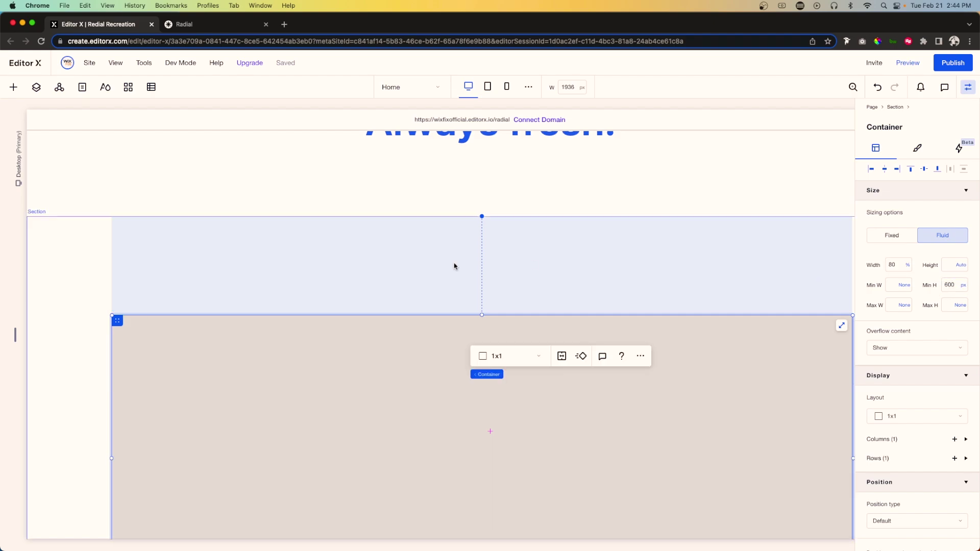
# Set the new container's background opacity to 0%.
pyautogui.scroll(-5, 455, 265)
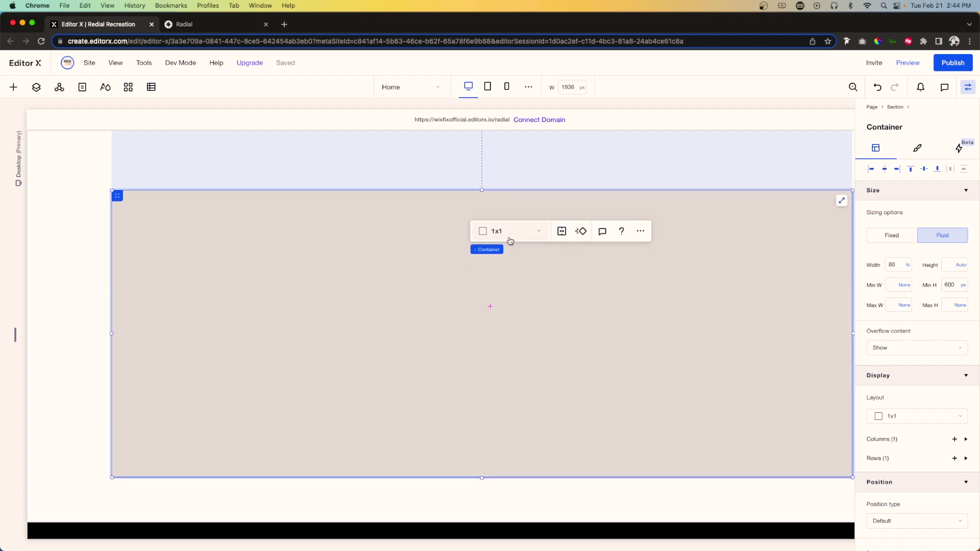
pyautogui.click(918, 148)
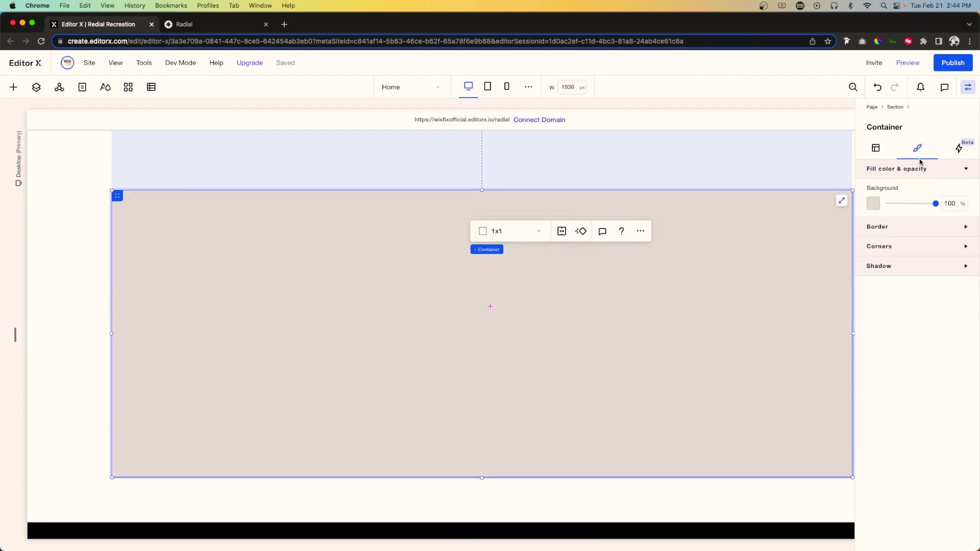
pyautogui.click(953, 204)
pyautogui.write('0')
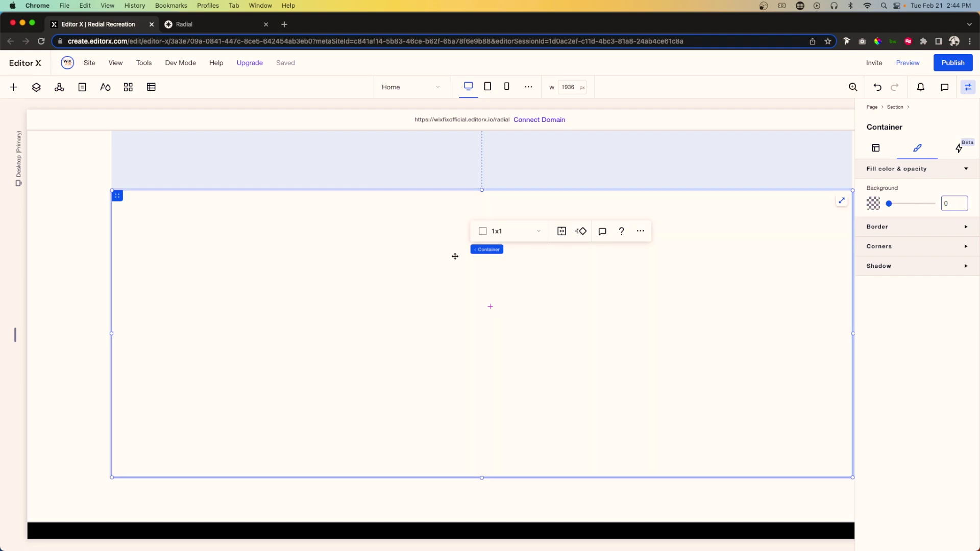
# Change the new container's grid layout to 2x1 and show its layout settings.
pyautogui.click(509, 237)
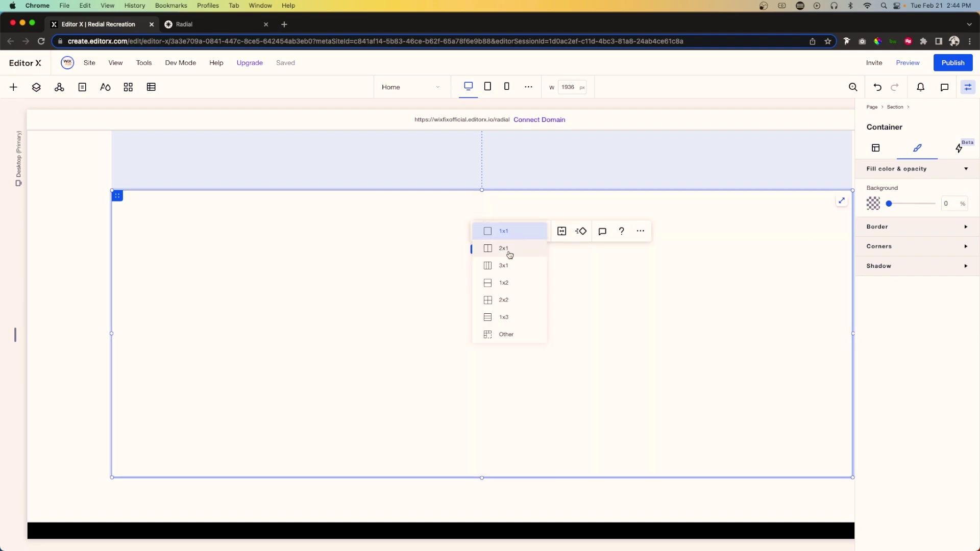
pyautogui.click(509, 251)
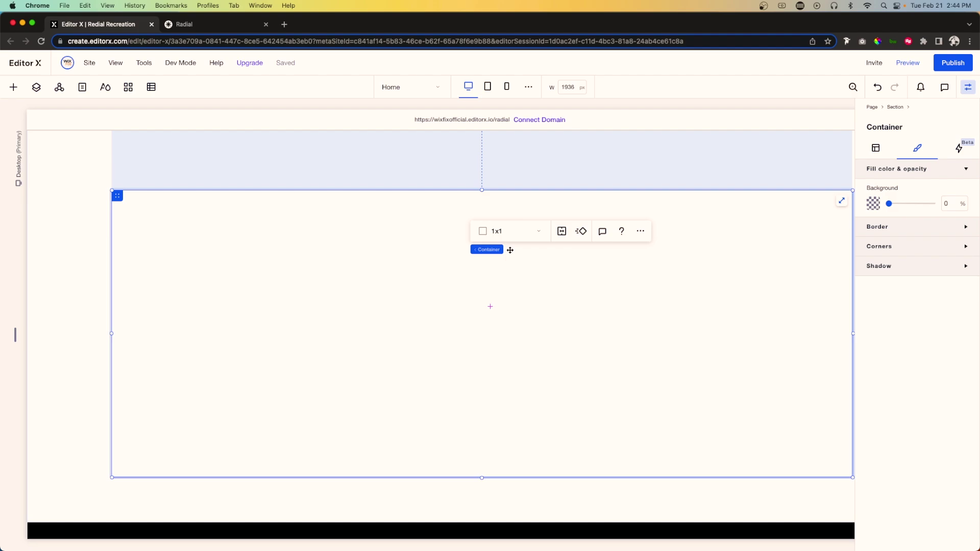
pyautogui.click(877, 148)
pyautogui.scroll(-3, 910, 507)
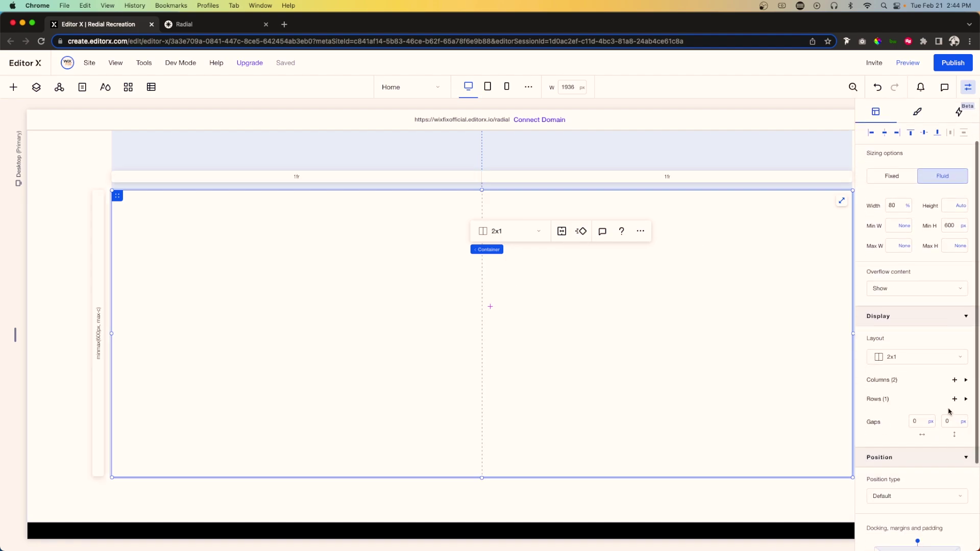
# Set the container's column gap to 200 px and switch the gap's unit to viewport width (vw).
pyautogui.press('Return')
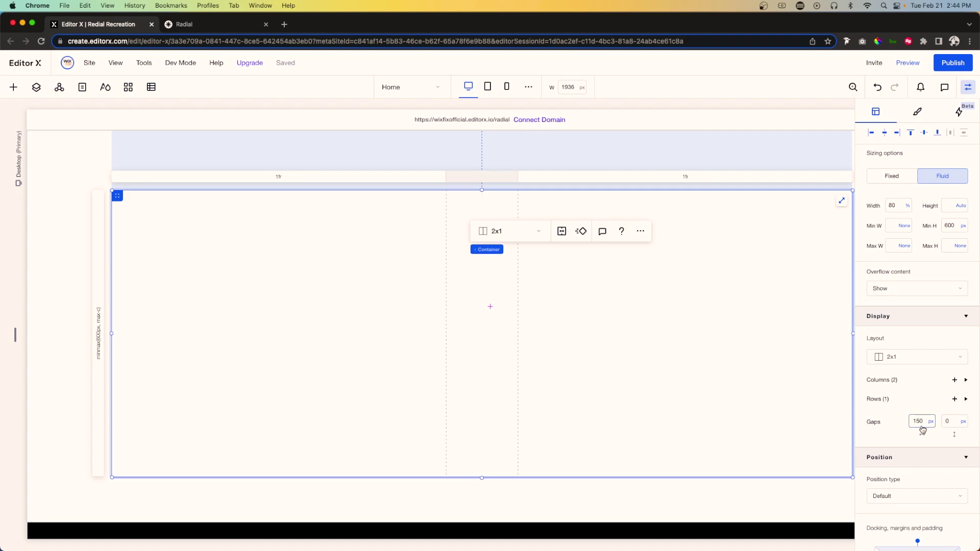
pyautogui.click(924, 422)
pyautogui.press('Return')
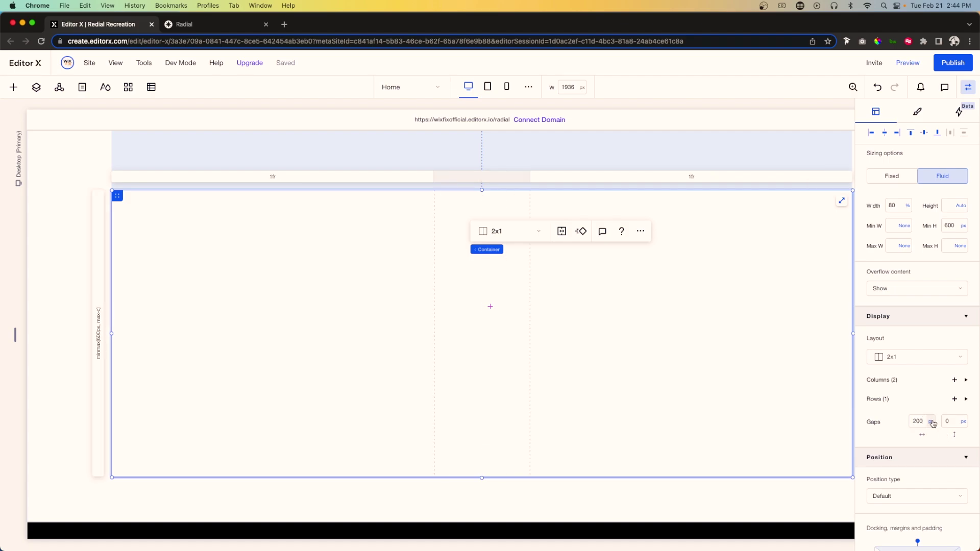
pyautogui.click(932, 422)
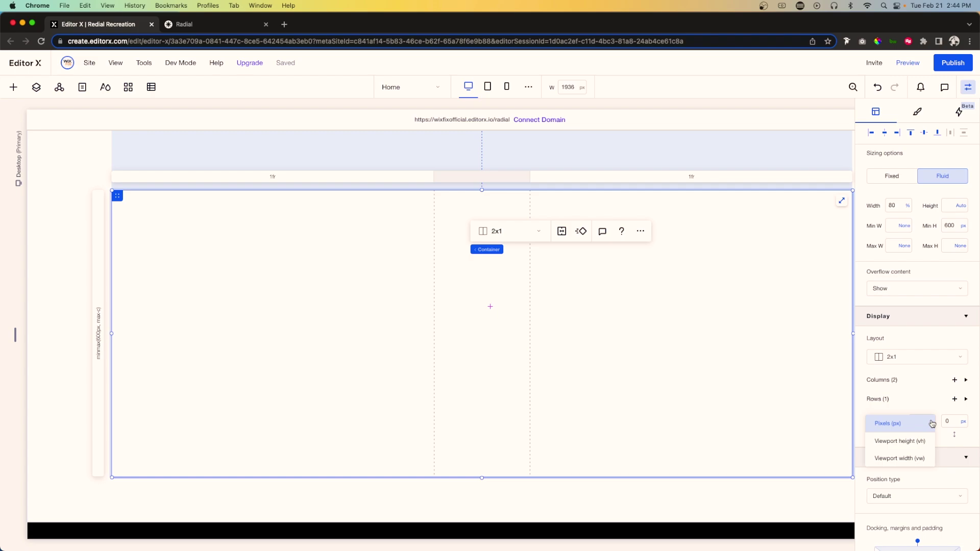
pyautogui.click(894, 459)
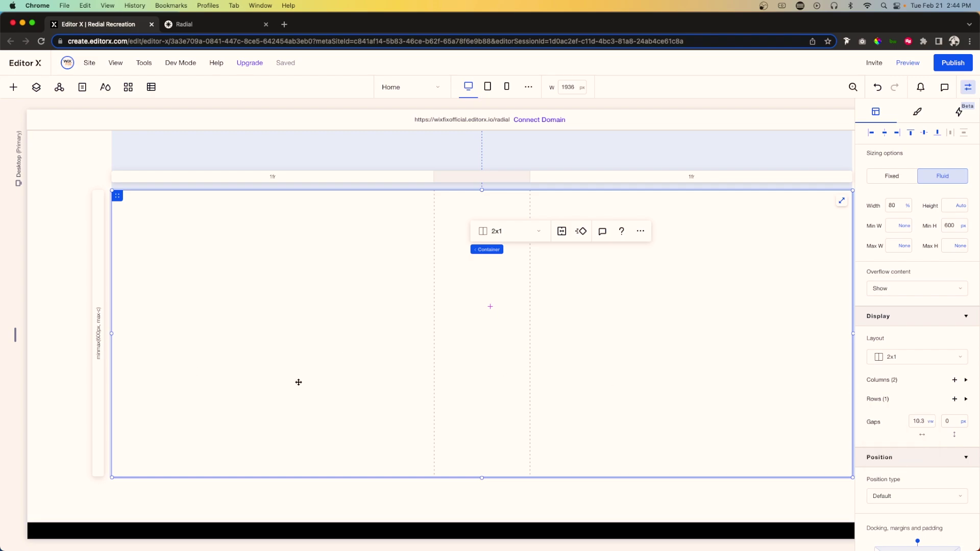
# Add the uploaded picture Image 1.webp to the container's first column and centre it in its cell.
pyautogui.click(14, 87)
pyautogui.click(23, 269)
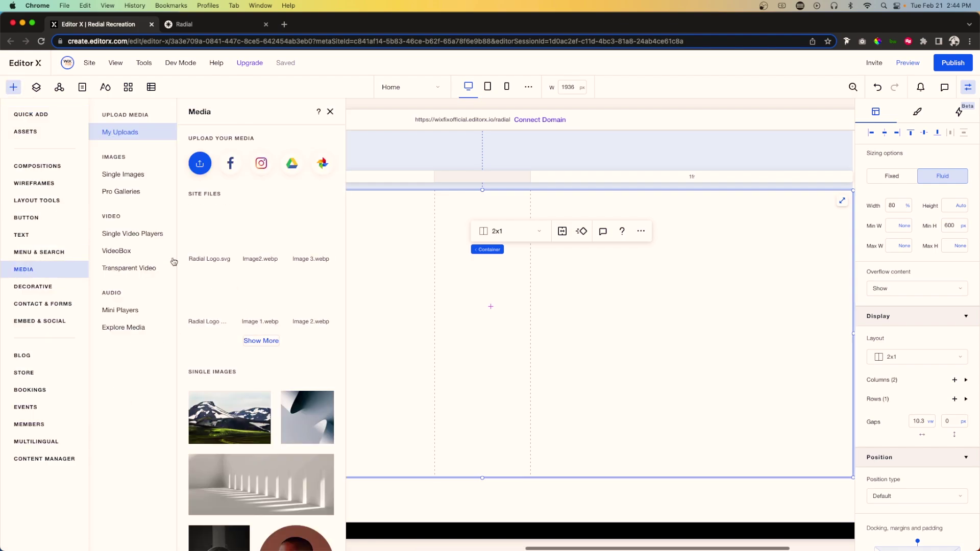
pyautogui.moveTo(274, 304)
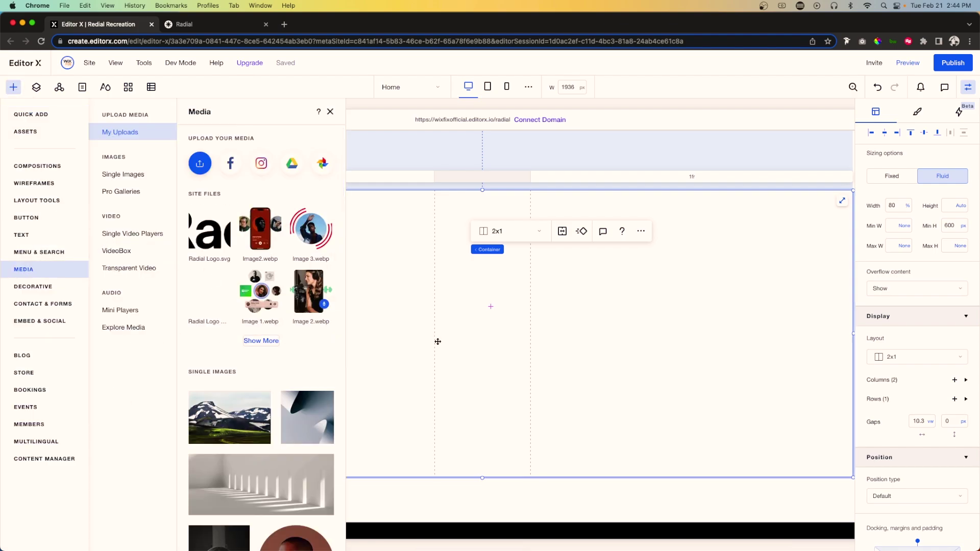
pyautogui.moveTo(398, 335); pyautogui.dragTo(250, 337)
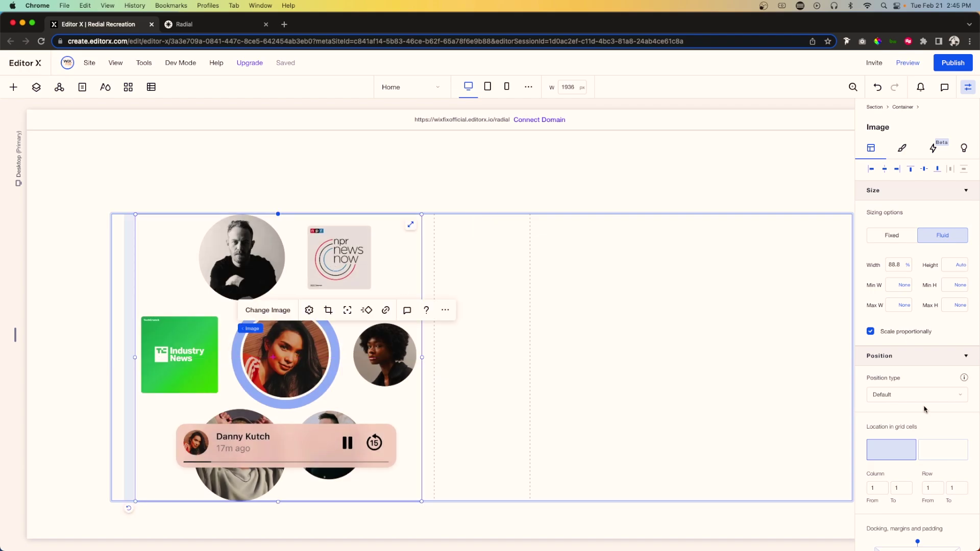
pyautogui.scroll(-3, 922, 399)
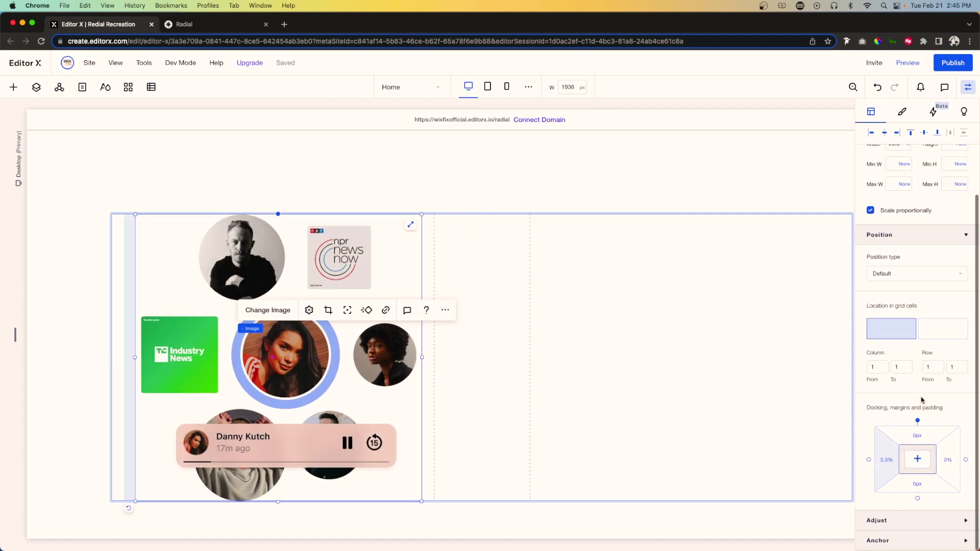
pyautogui.click(917, 459)
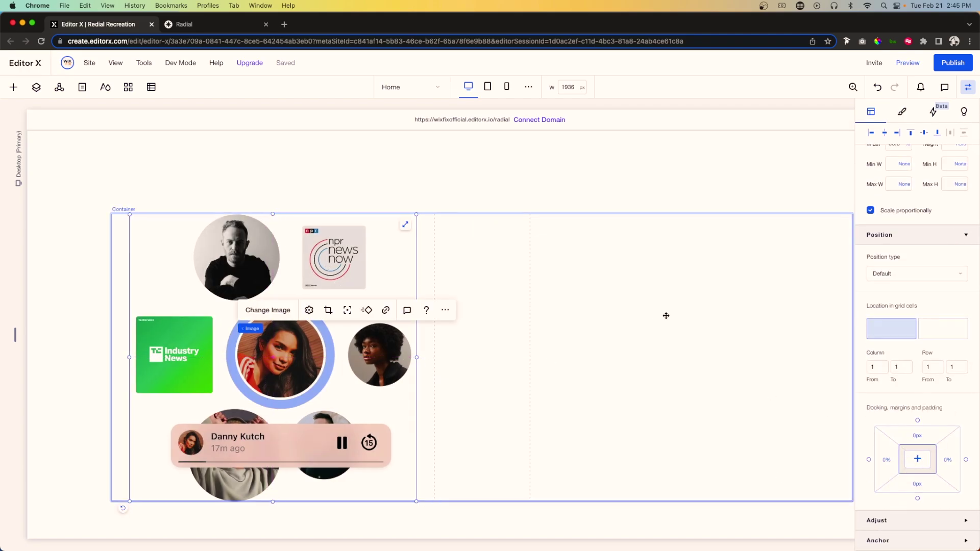
# Add a Heading 2 text to the container's second column, aligned to the cell's left and top edges, with a width of 60%.
pyautogui.hscroll(3, 666, 315)
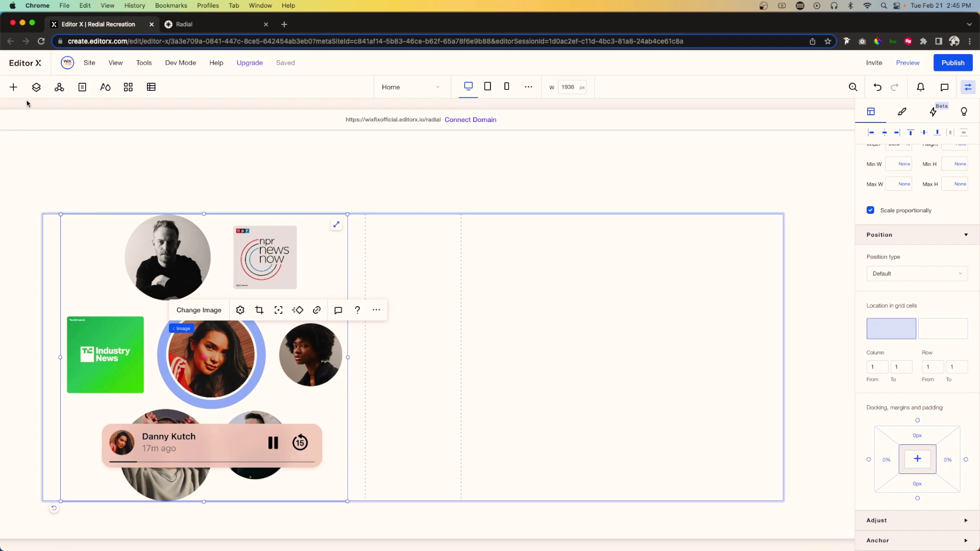
pyautogui.click(13, 86)
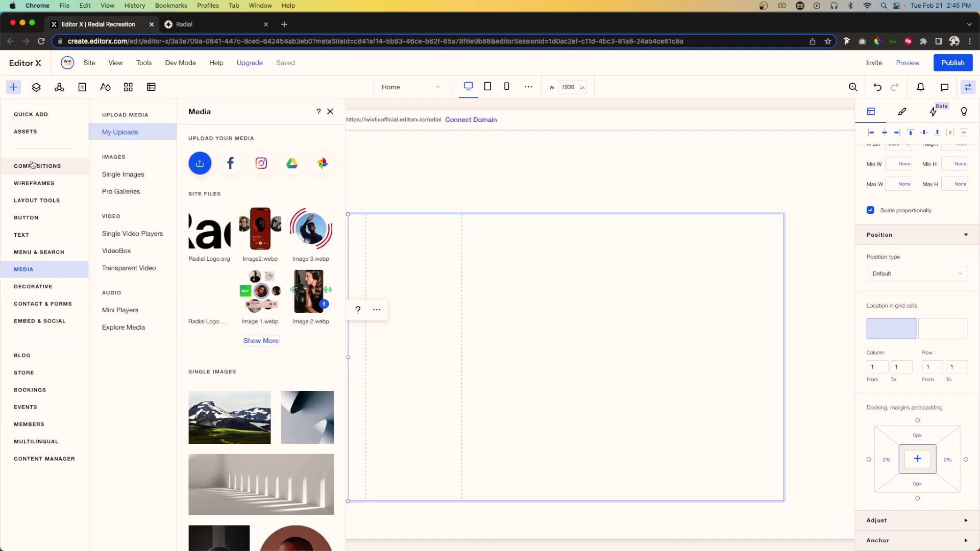
pyautogui.click(28, 235)
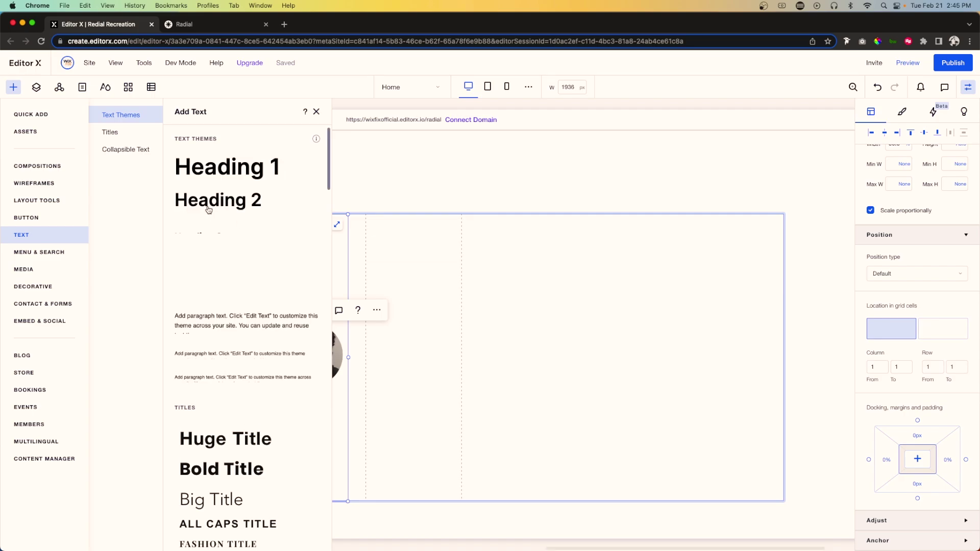
pyautogui.moveTo(209, 210); pyautogui.dragTo(632, 267)
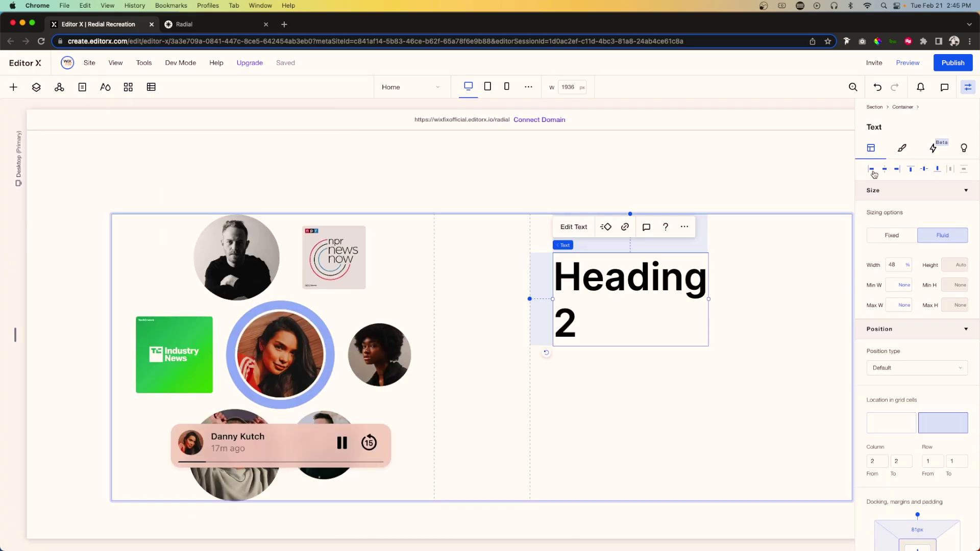
pyautogui.click(872, 169)
pyautogui.click(911, 169)
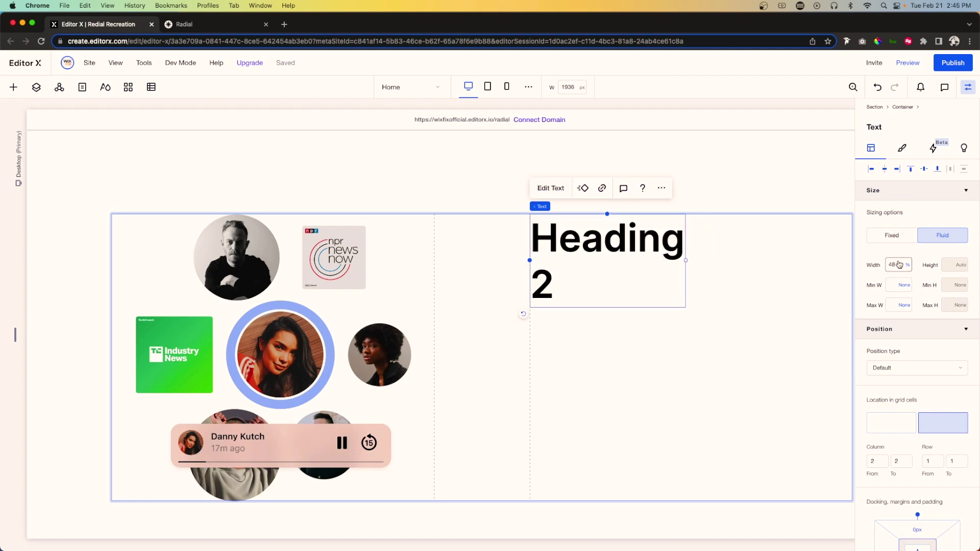
pyautogui.click(899, 264)
pyautogui.write('60')
pyautogui.press('Return')
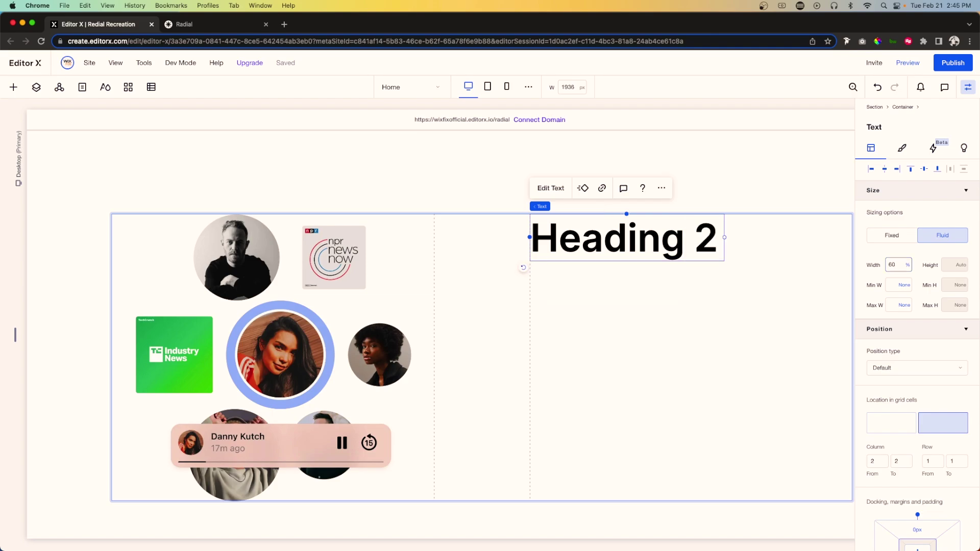
# Add a paragraph text below the Heading 2 in the second column and set its width to 60%.
pyautogui.click(14, 89)
pyautogui.moveTo(215, 340); pyautogui.dragTo(684, 334)
pyautogui.click(661, 351)
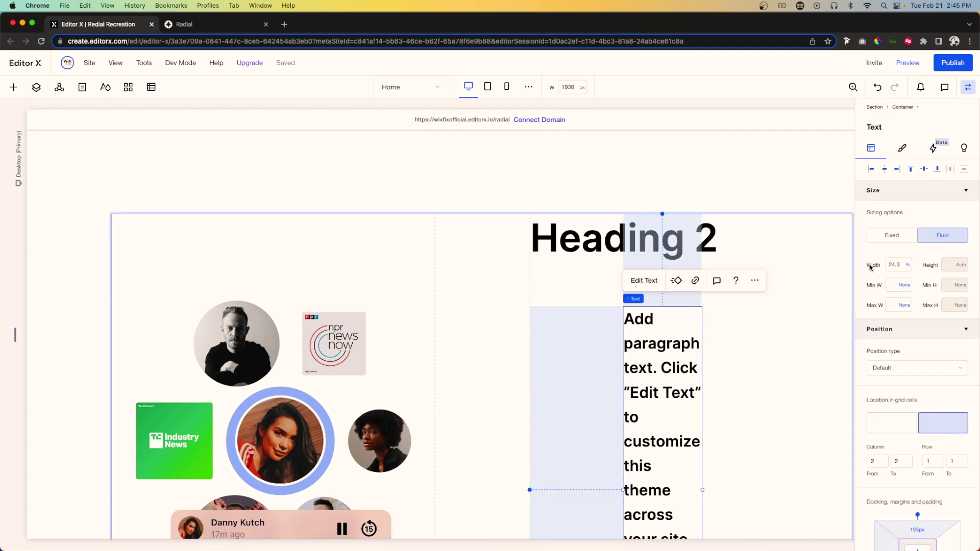
pyautogui.click(901, 266)
pyautogui.write('60')
pyautogui.press('Return')
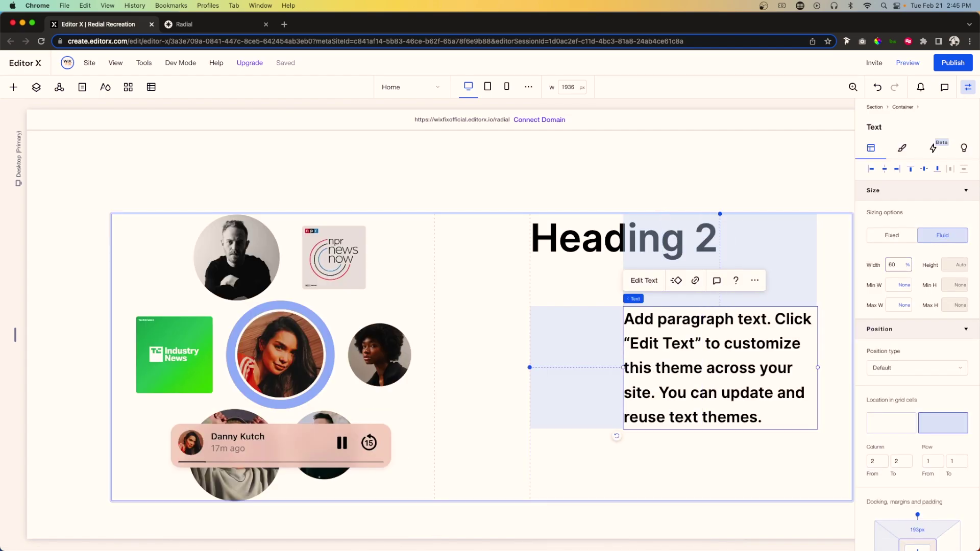
# Align the paragraph to the column's left edge, move it up close beneath the heading, and stack the two texts.
pyautogui.click(871, 172)
pyautogui.moveTo(586, 338); pyautogui.dragTo(587, 328)
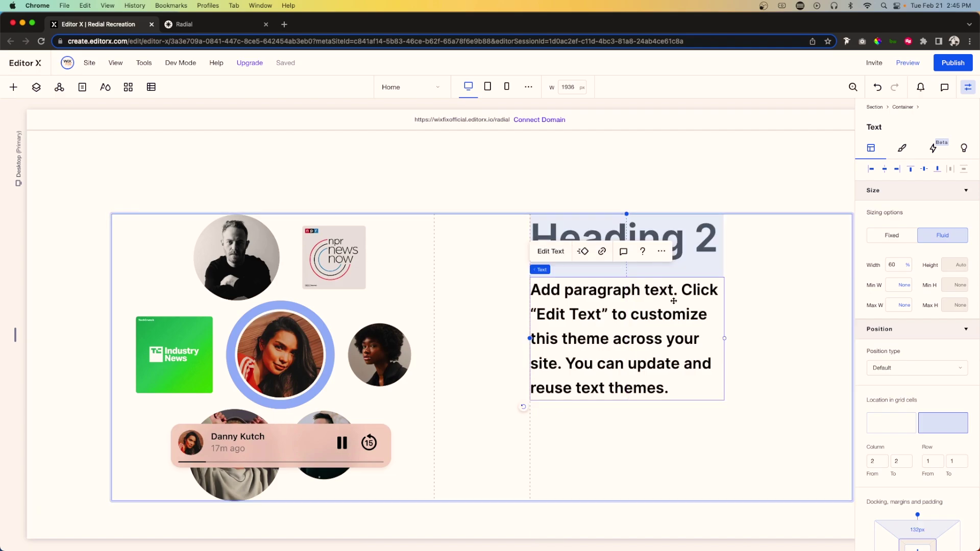
pyautogui.keyDown('shift'); pyautogui.click(699, 236); pyautogui.keyUp('shift')
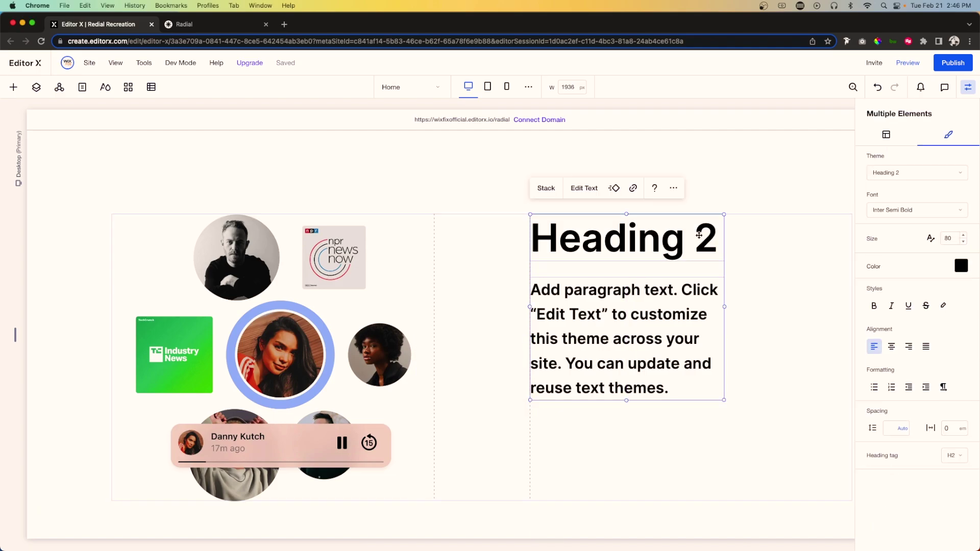
pyautogui.click(542, 190)
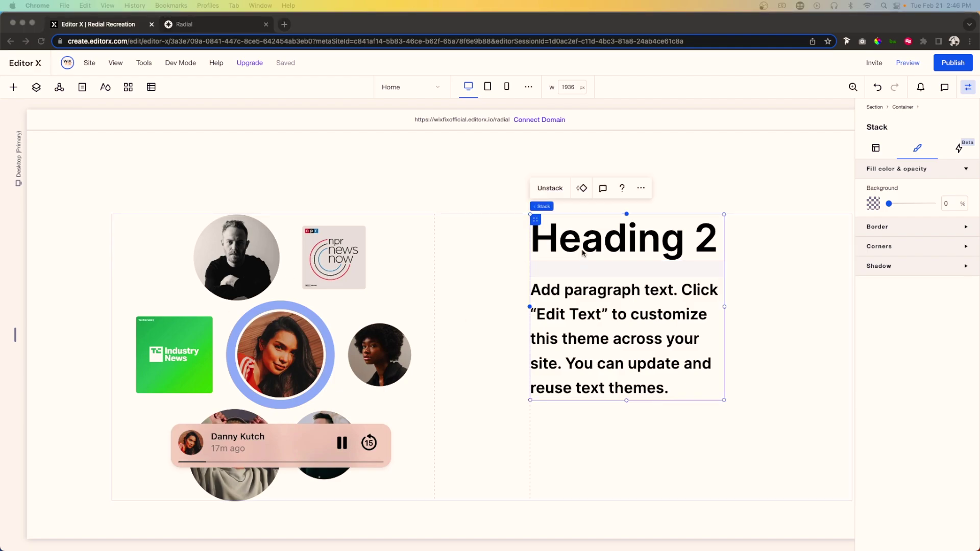
# Set the heading "Play your favourite voices" and paragraph "Follow people and news summaries and listen to their latest clips seamlessly.", making the stack 80% wide.
pyautogui.click(613, 238)
pyautogui.doubleClick(612, 238)
pyautogui.write('Play your')
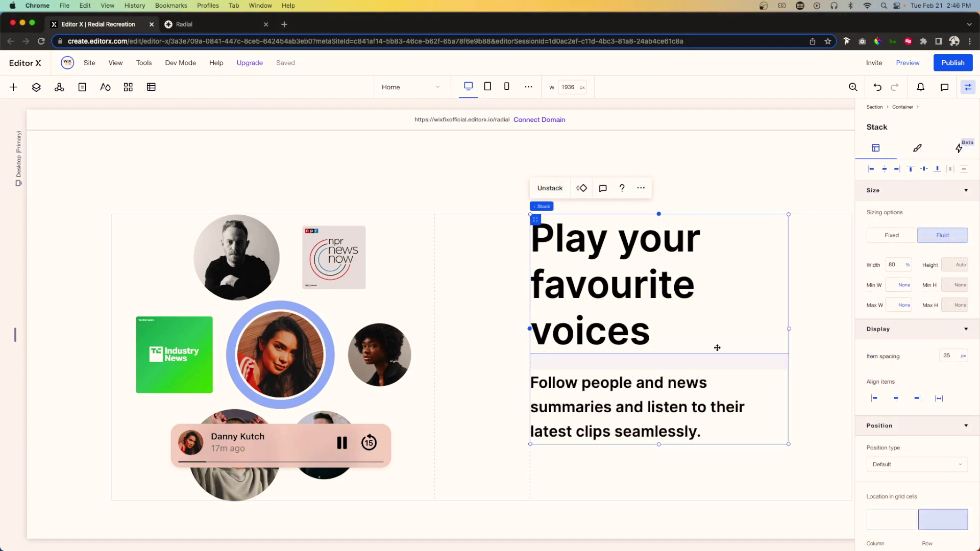
# Set the line spacing of the "Play your favourite voices" heading to 1.1 em.
pyautogui.scroll(-3, 766, 353)
pyautogui.scroll(2, 766, 350)
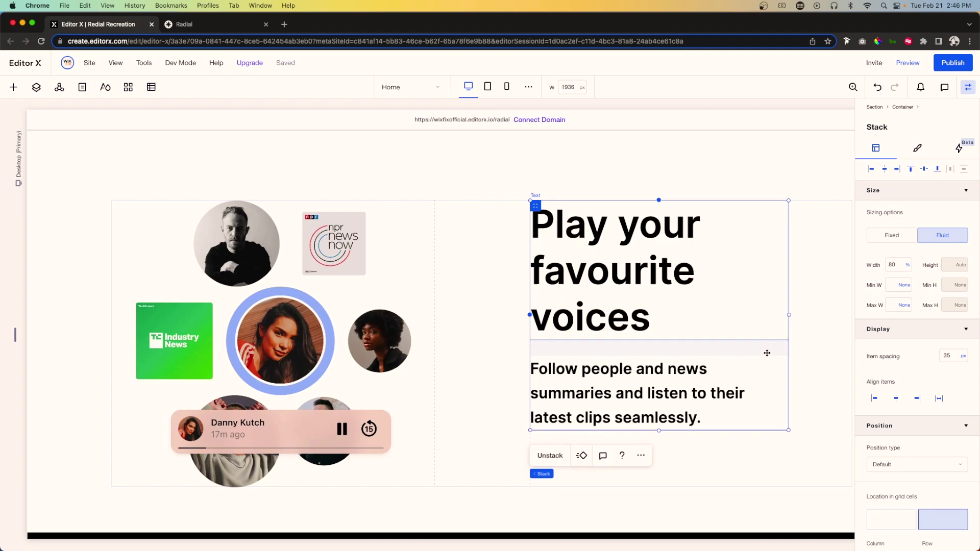
pyautogui.click(591, 262)
pyautogui.doubleClick(588, 260)
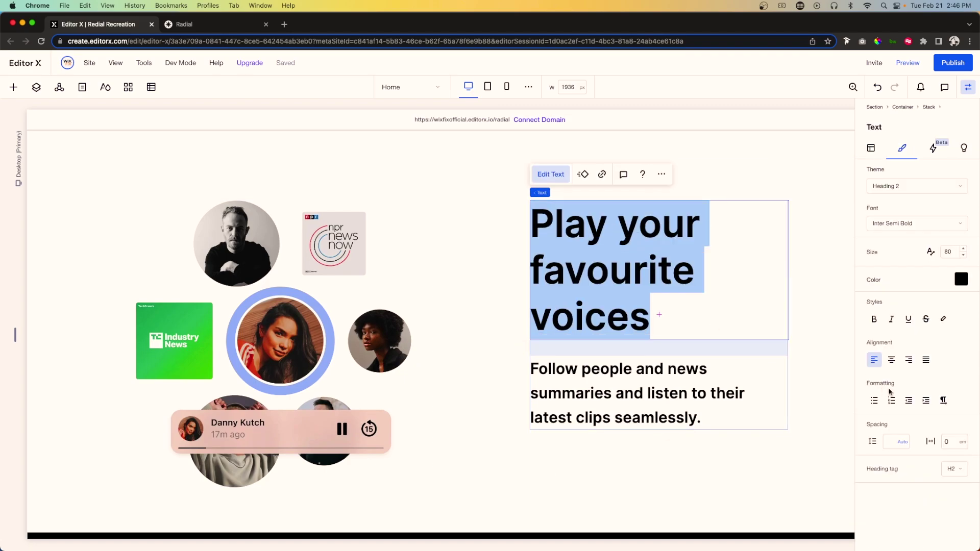
pyautogui.click(903, 444)
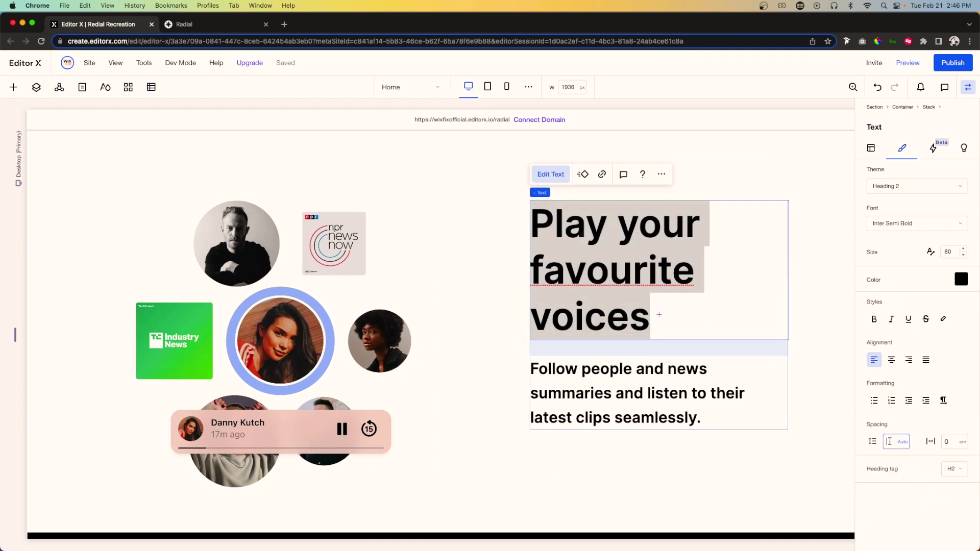
pyautogui.write('0.1')
pyautogui.press('Return')
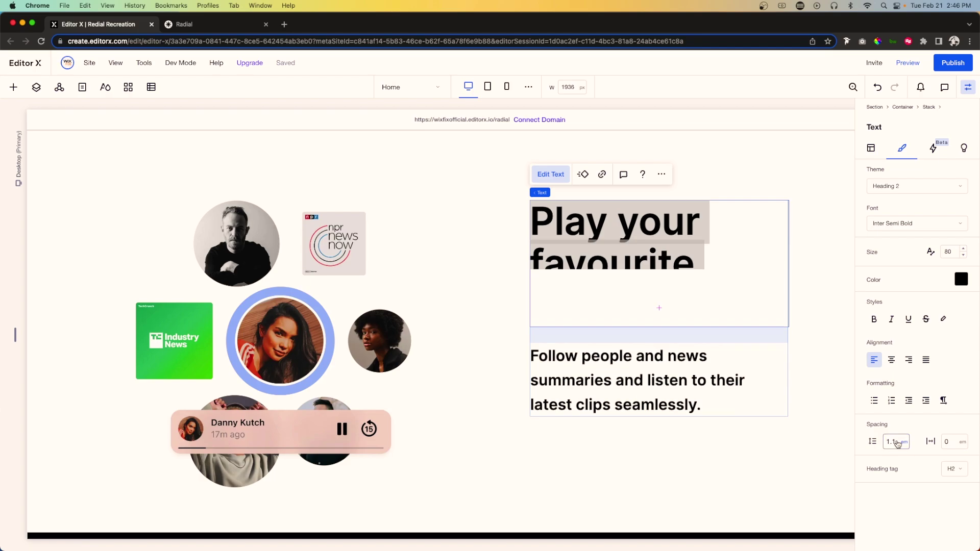
pyautogui.click(827, 333)
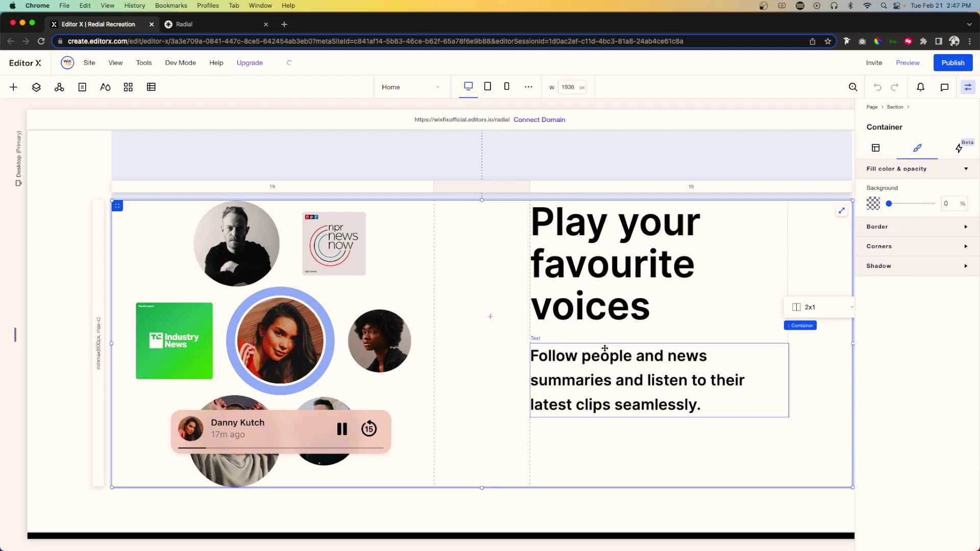
# Set the bottom margin of the "Play your favourite voices" heading to 24 px.
pyautogui.click(572, 308)
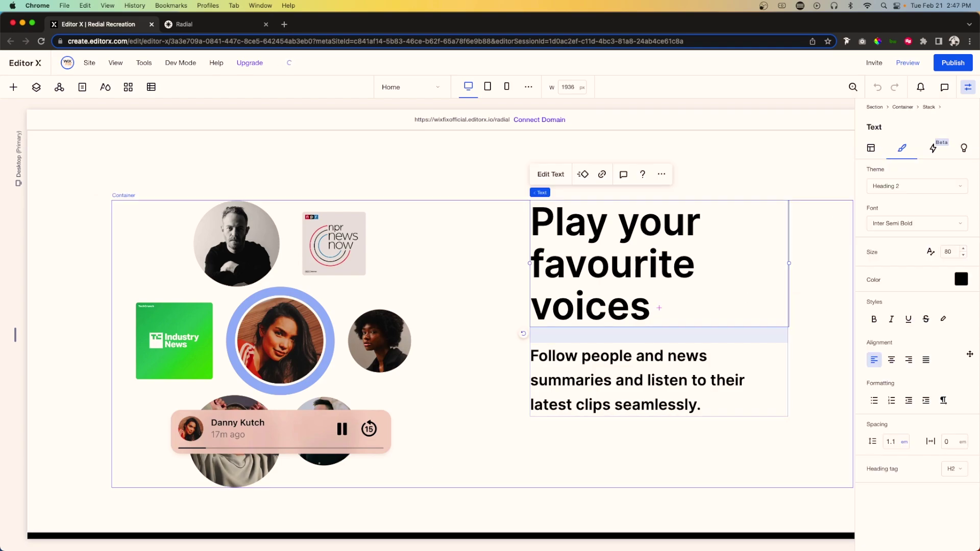
pyautogui.click(871, 149)
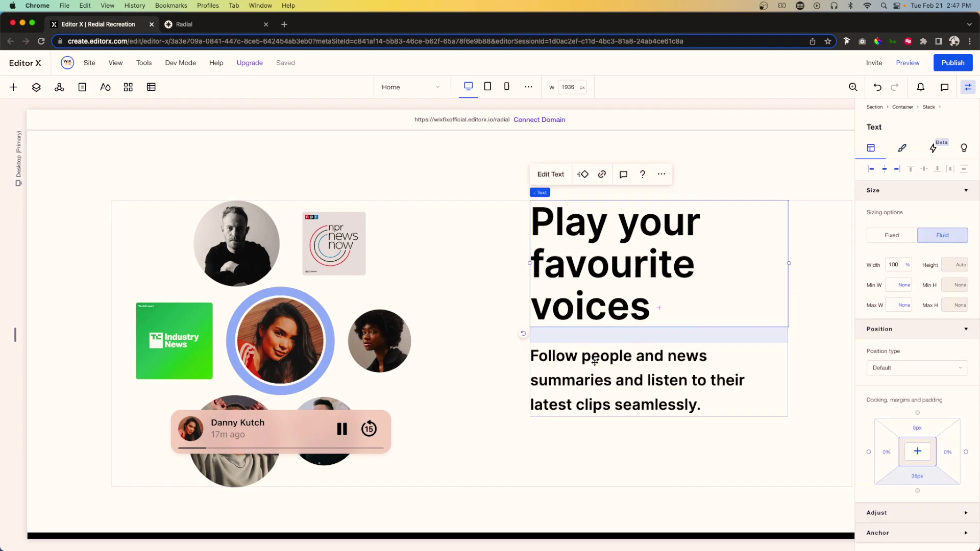
pyautogui.click(917, 478)
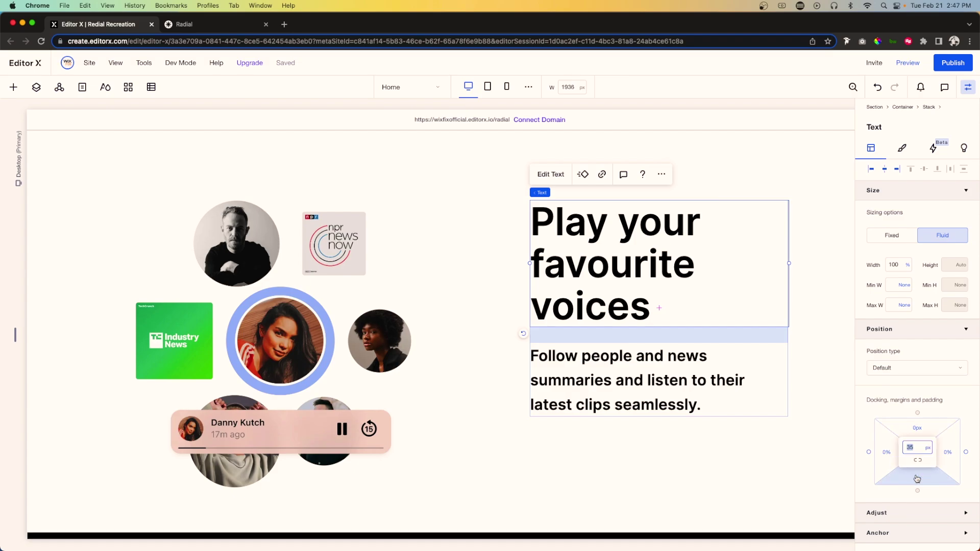
pyautogui.press('Return')
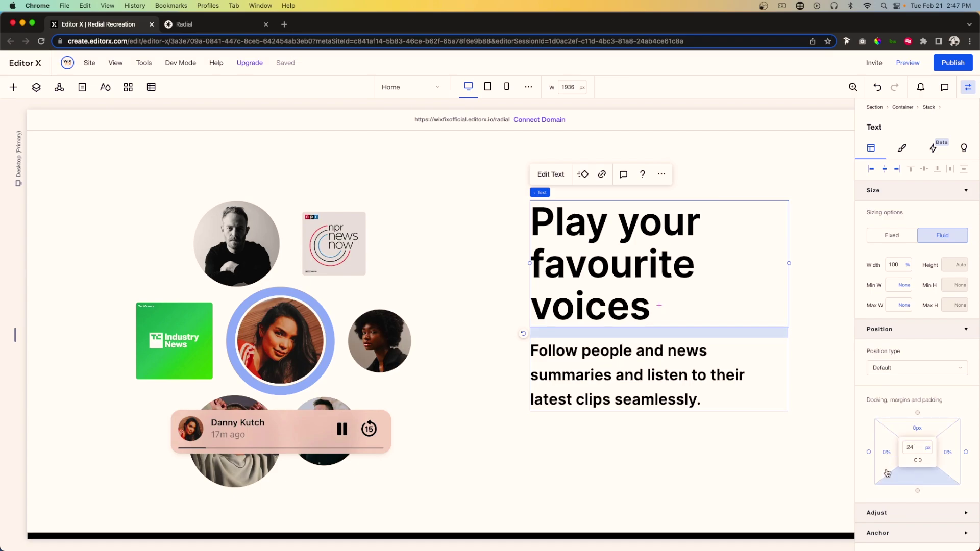
pyautogui.click(620, 441)
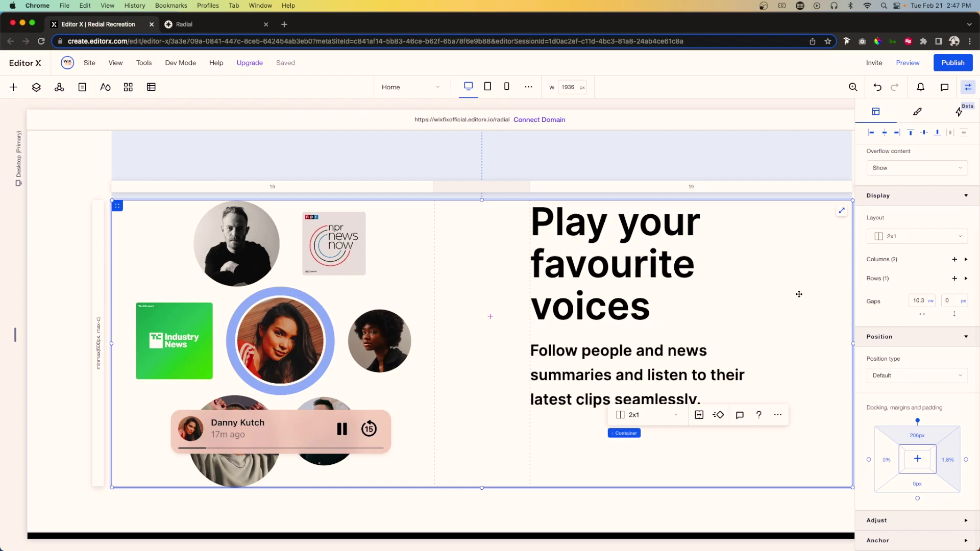
# Centre the stack of heading and paragraph vertically in the second column and show its docking and margin settings.
pyautogui.scroll(-3, 799, 295)
pyautogui.scroll(2, 799, 294)
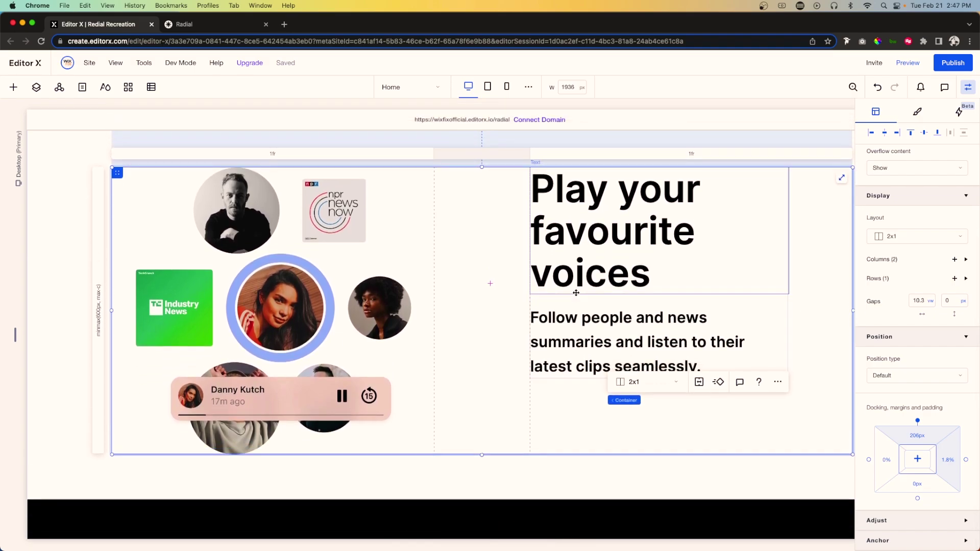
pyautogui.click(571, 300)
pyautogui.click(570, 299)
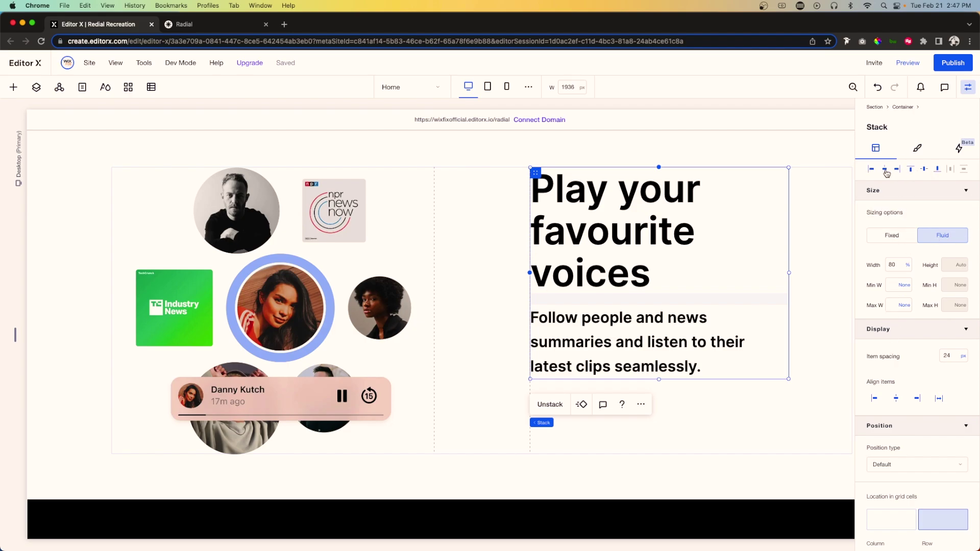
pyautogui.click(925, 170)
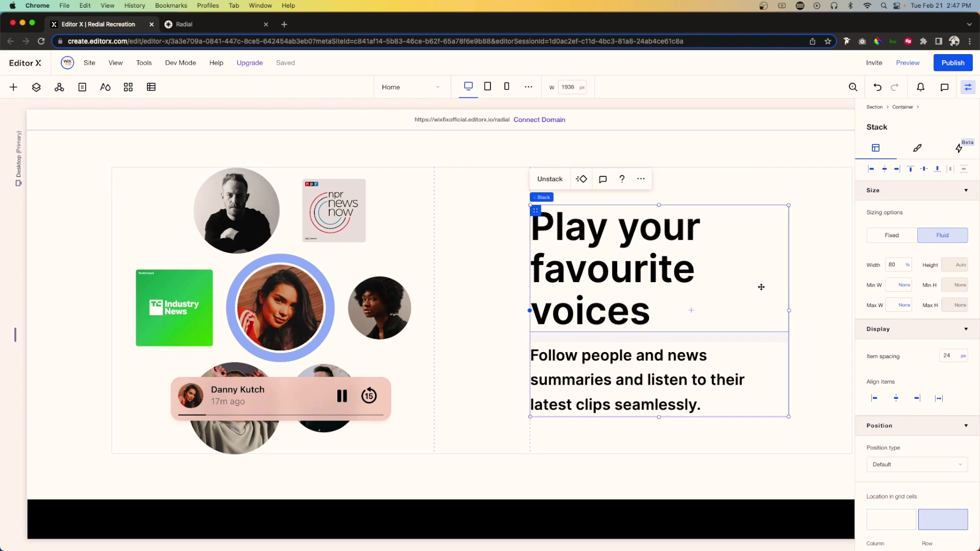
pyautogui.scroll(-5, 913, 444)
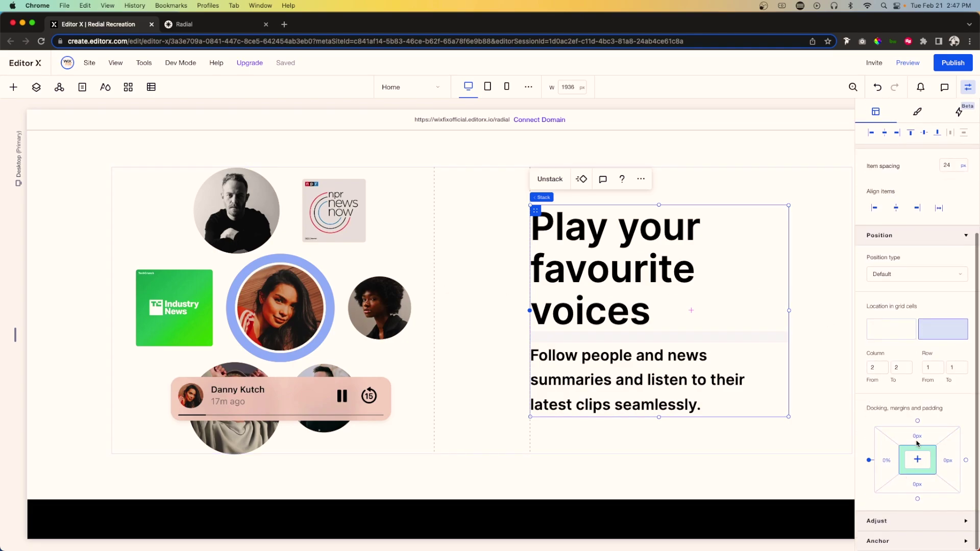
# Dock the heading-and-paragraph stack to the top of its cell and set its top margin to 4.1vw.
pyautogui.click(918, 422)
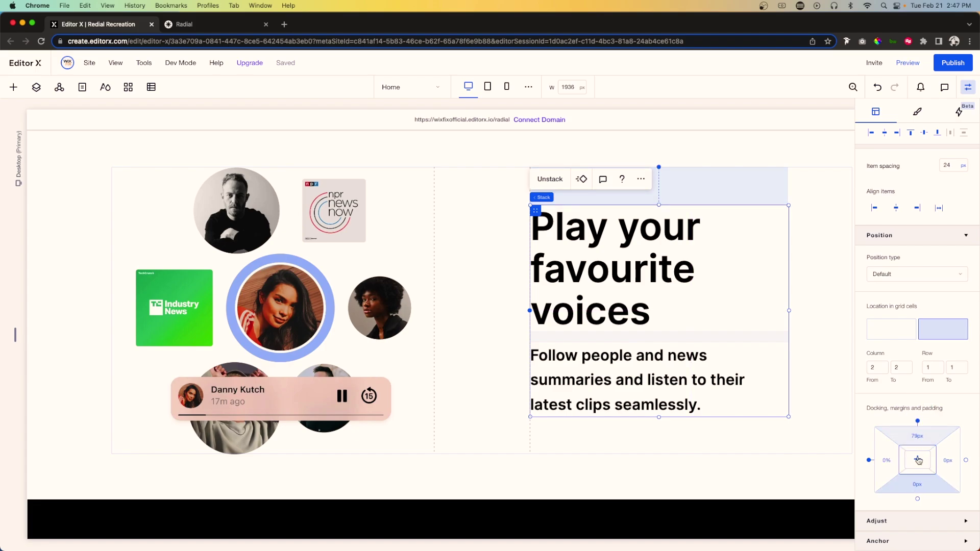
pyautogui.click(919, 440)
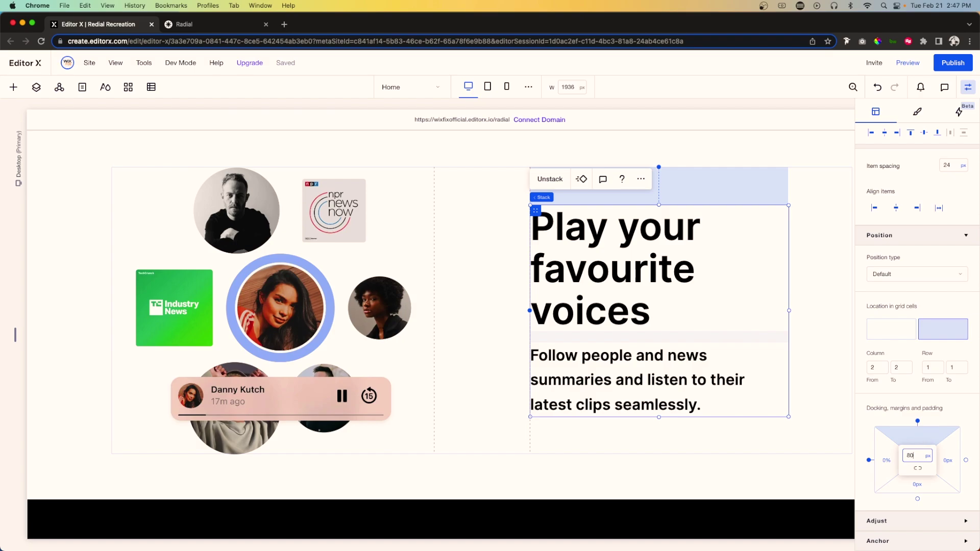
pyautogui.click(928, 456)
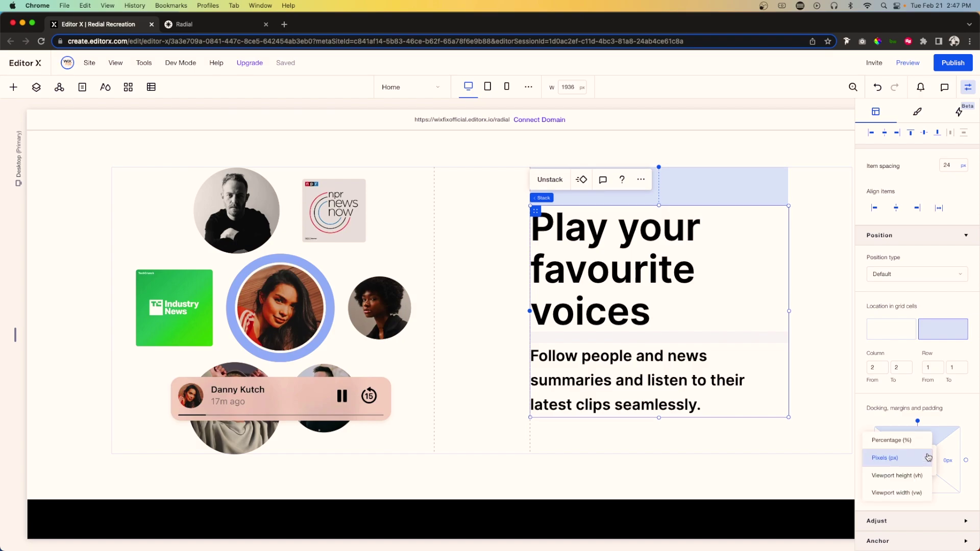
pyautogui.click(898, 493)
pyautogui.click(923, 488)
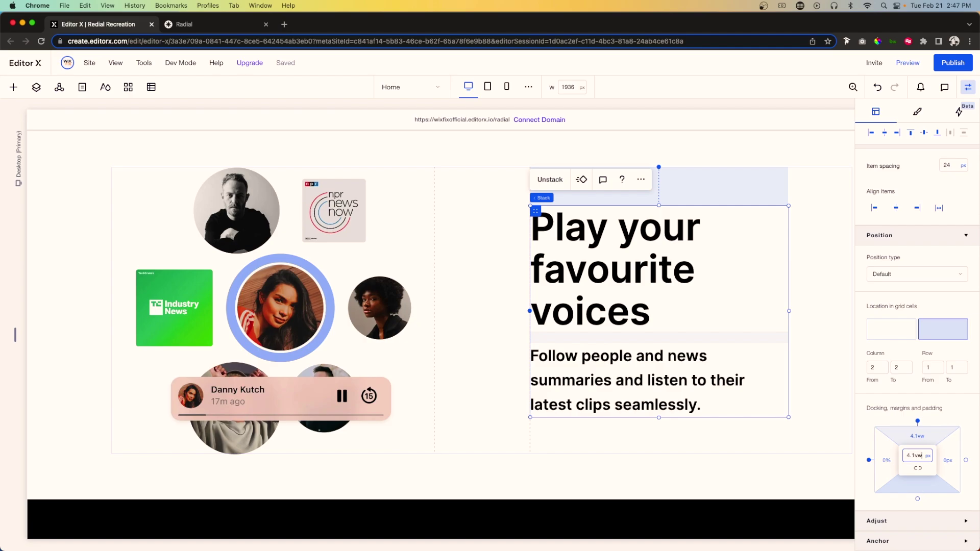
pyautogui.write('4.1vw')
pyautogui.press('Return')
# Set the two-column container's minimum height to None and size its row as Min content.
pyautogui.click(468, 304)
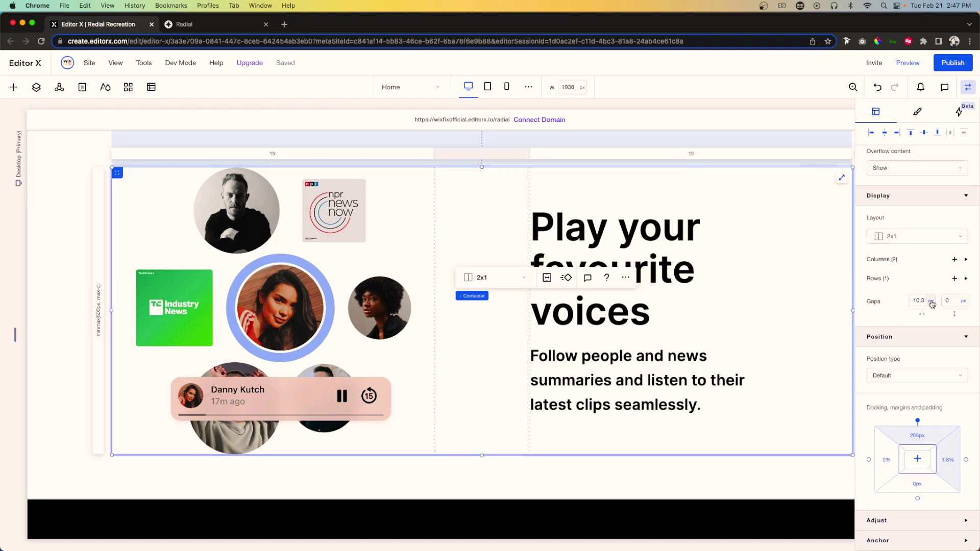
pyautogui.scroll(5, 933, 304)
pyautogui.click(963, 286)
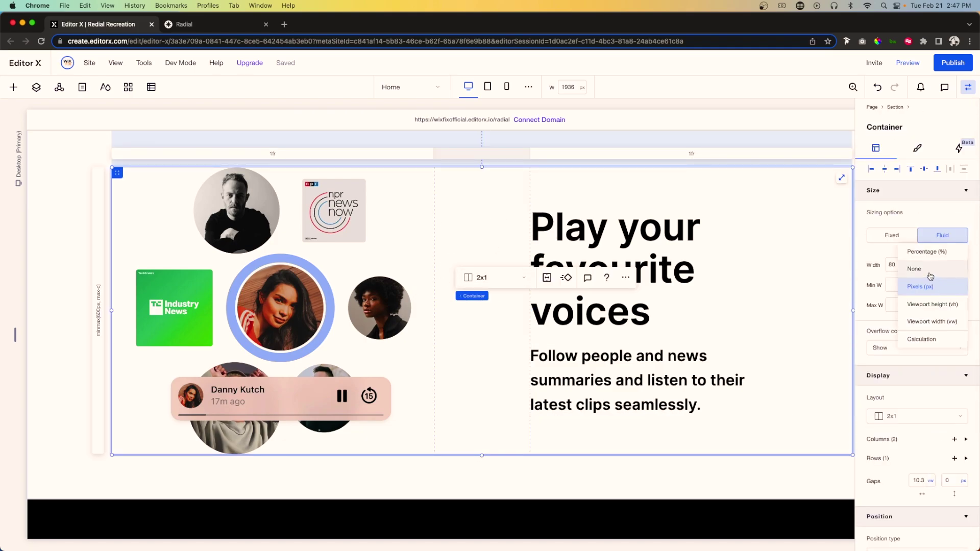
pyautogui.click(919, 336)
pyautogui.click(884, 460)
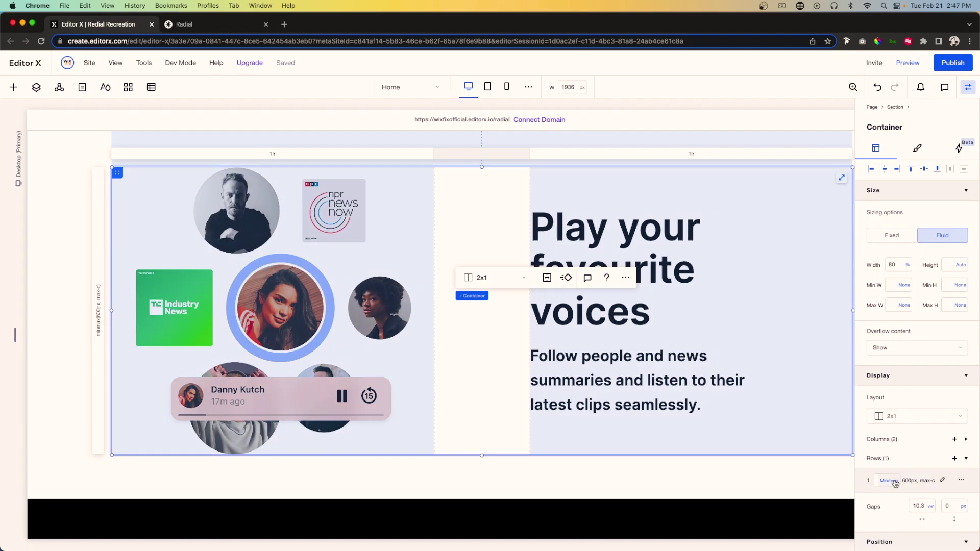
pyautogui.click(904, 477)
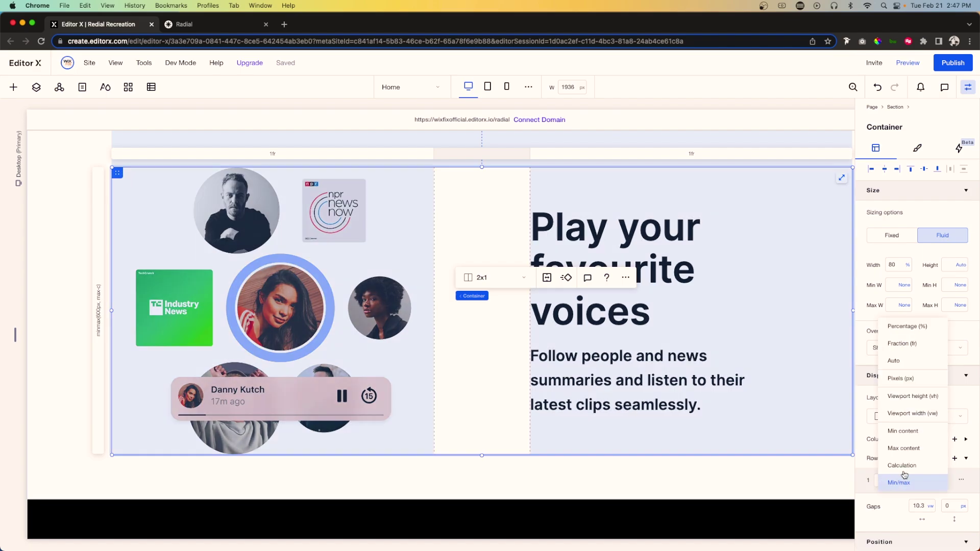
pyautogui.click(904, 432)
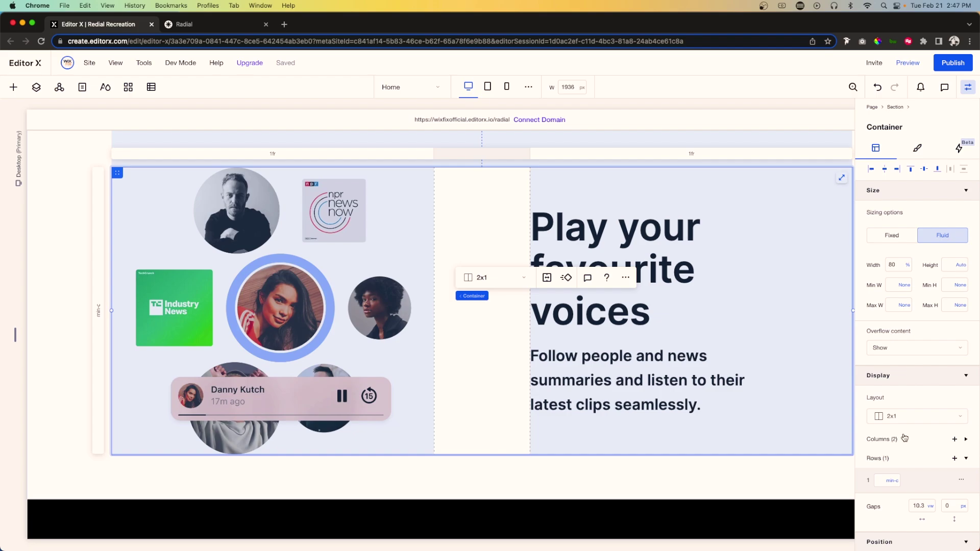
# Undock the two-column container from the top of the section and set its top margin to 0 px.
pyautogui.scroll(-3, 919, 432)
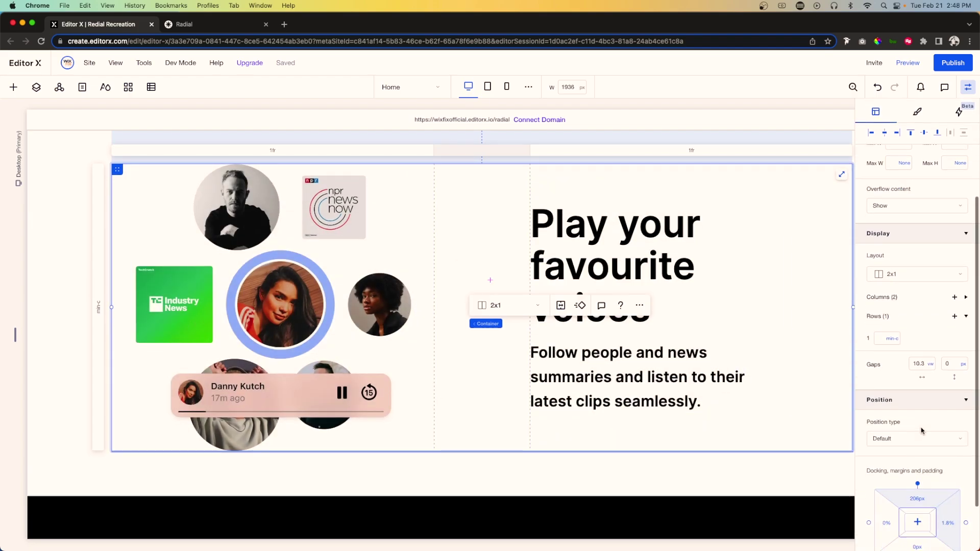
pyautogui.scroll(-1, 923, 431)
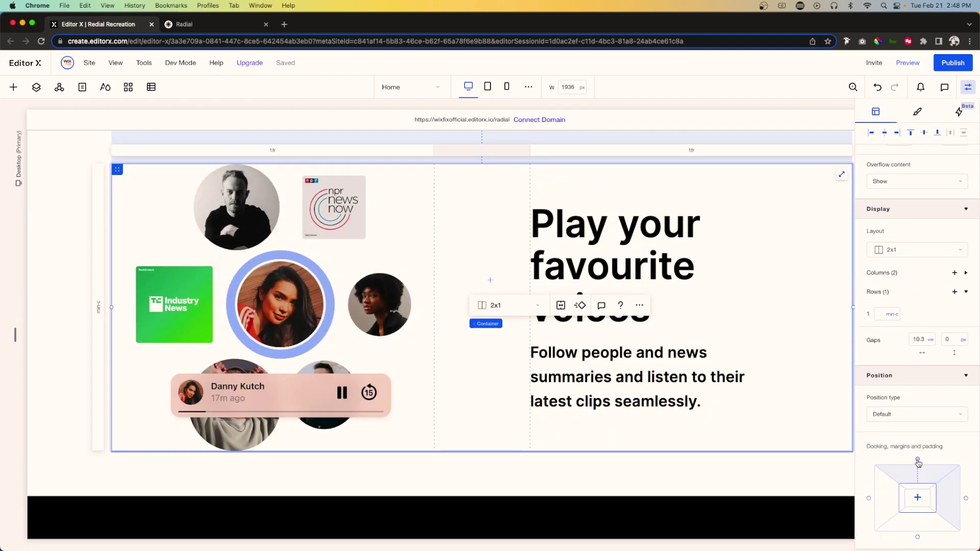
pyautogui.click(917, 460)
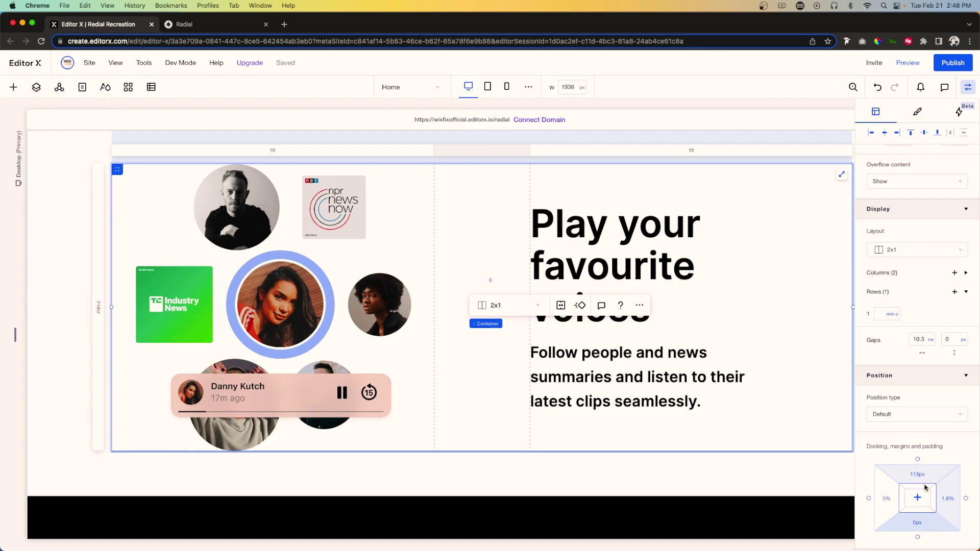
pyautogui.click(923, 476)
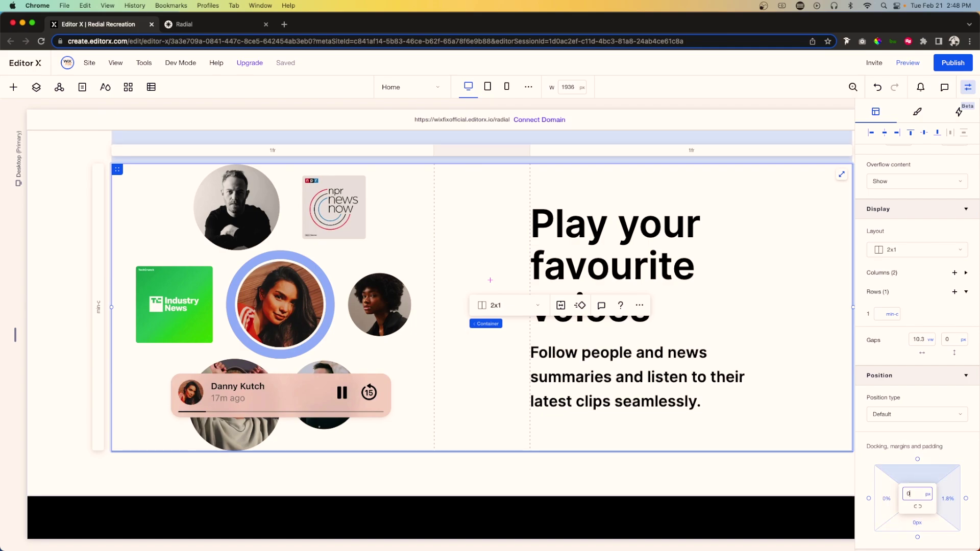
pyautogui.write('0')
pyautogui.press('Return')
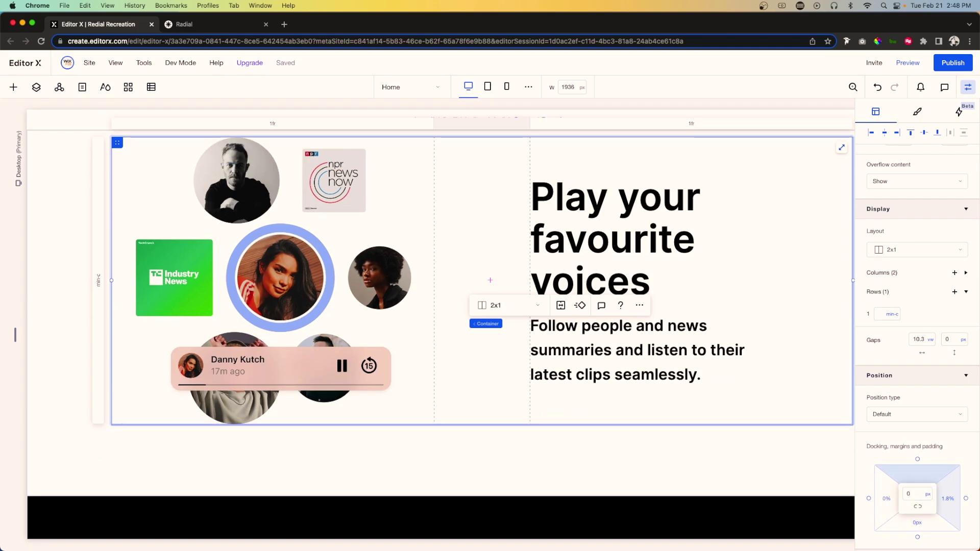
# Set the container's bottom margin to 150 px and convert its unit to viewport width.
pyautogui.click(917, 523)
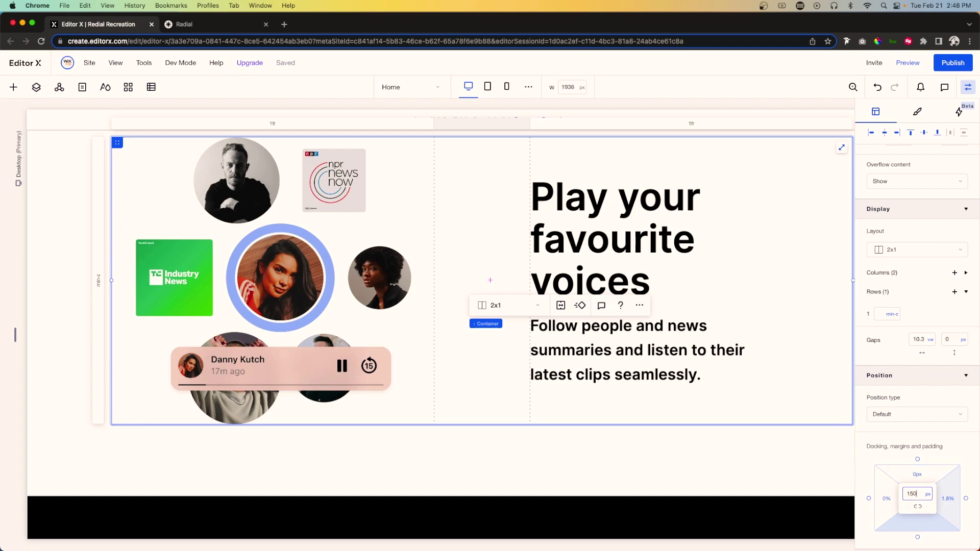
pyautogui.write('150')
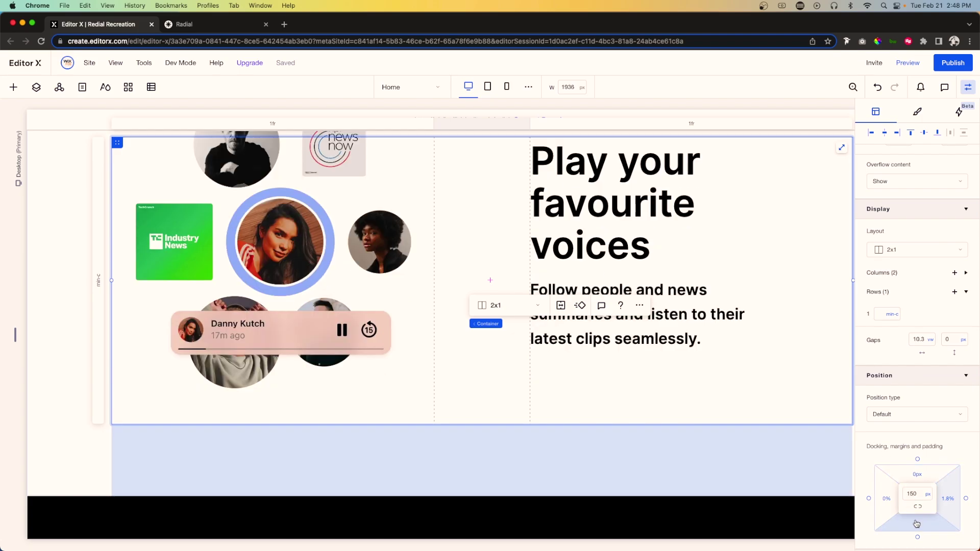
pyautogui.click(934, 499)
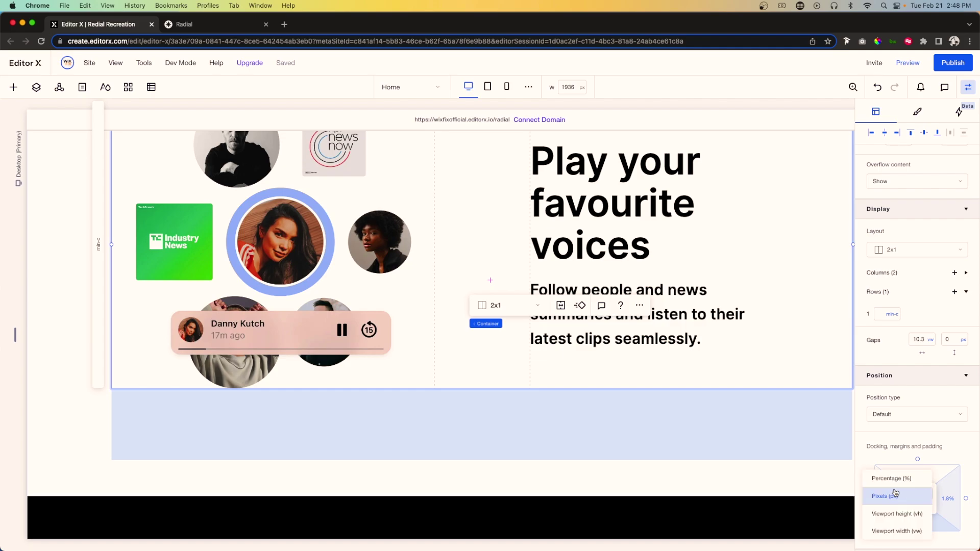
pyautogui.click(887, 532)
# Set the minimum height of the section holding the "Play your favourite voices" container to None and check its spacing.
pyautogui.click(56, 333)
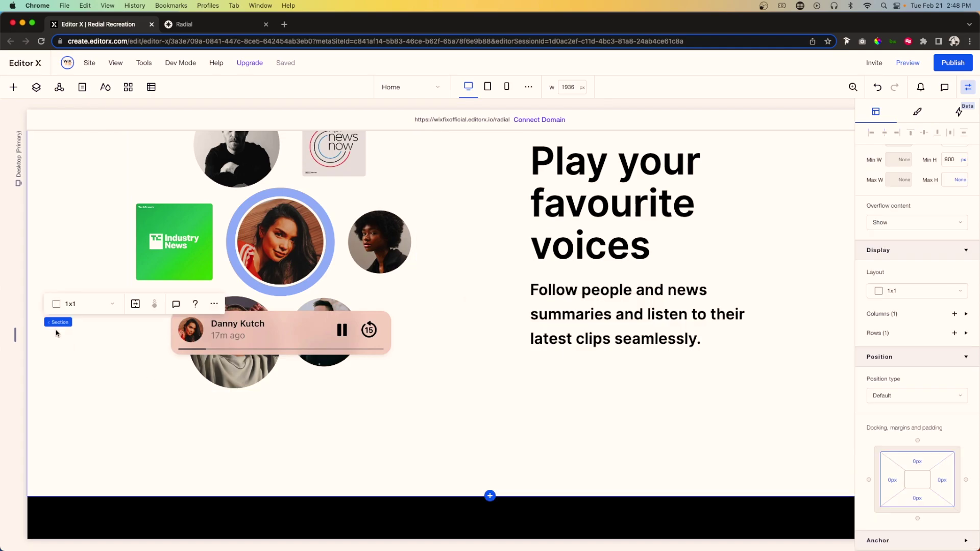
pyautogui.scroll(3, 741, 265)
pyautogui.moveTo(965, 178)
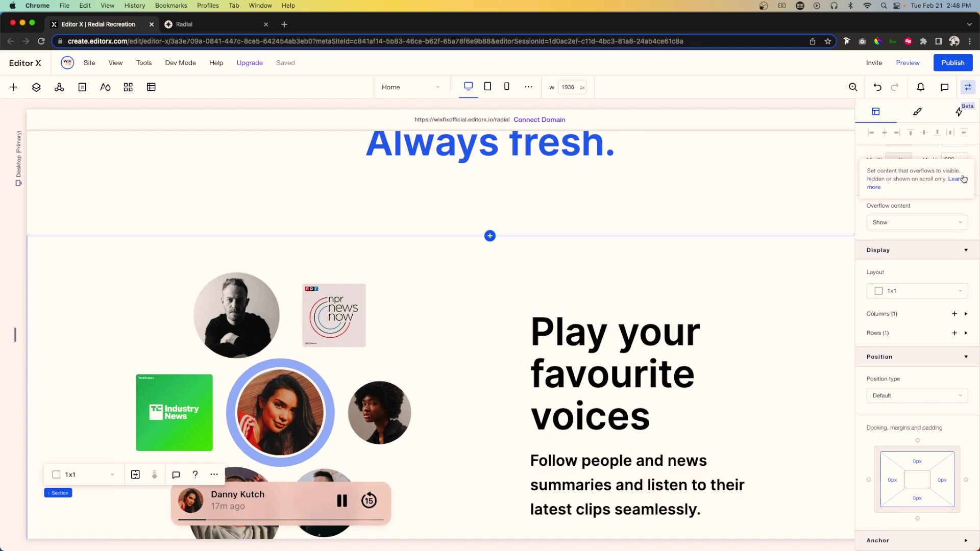
pyautogui.click(963, 159)
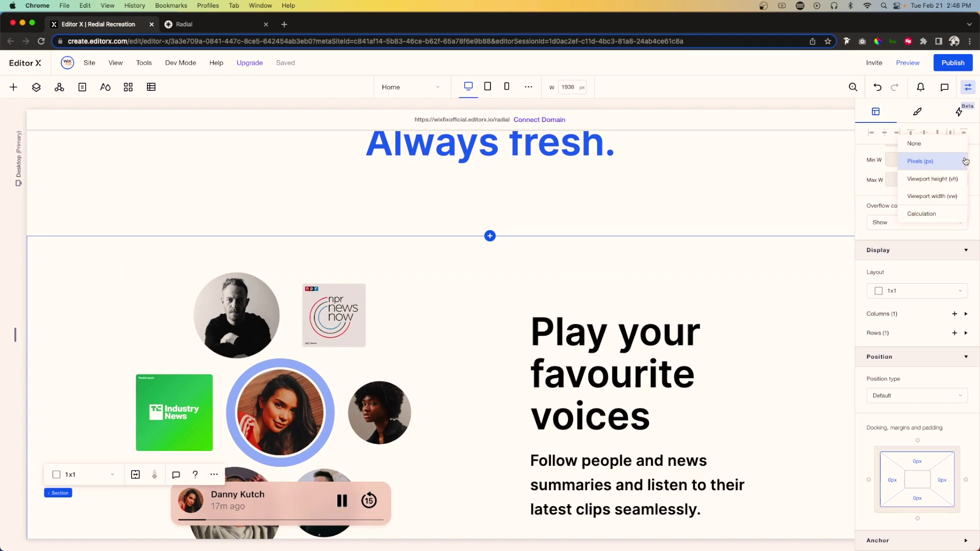
pyautogui.click(919, 141)
pyautogui.scroll(-4, 430, 315)
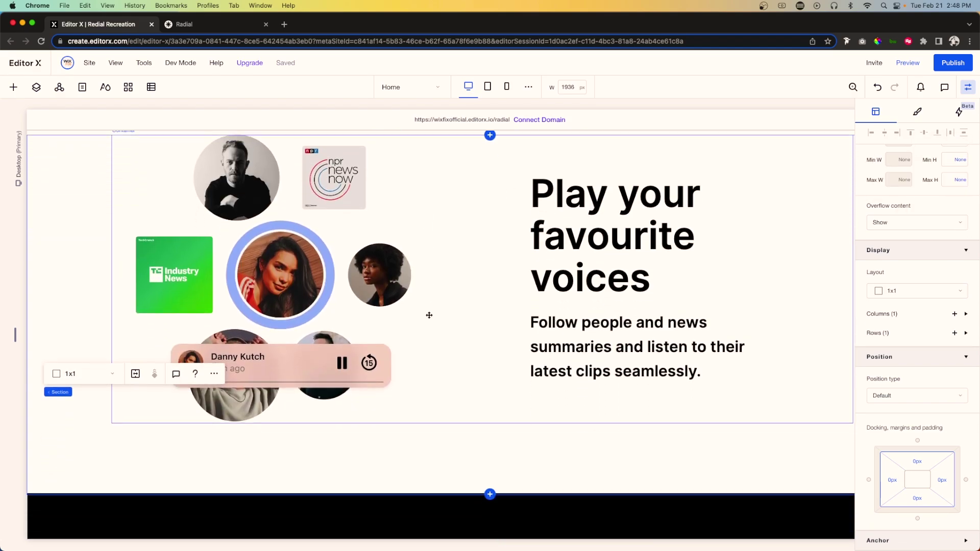
pyautogui.scroll(-3, 430, 315)
pyautogui.scroll(8, 430, 314)
pyautogui.scroll(-4, 429, 313)
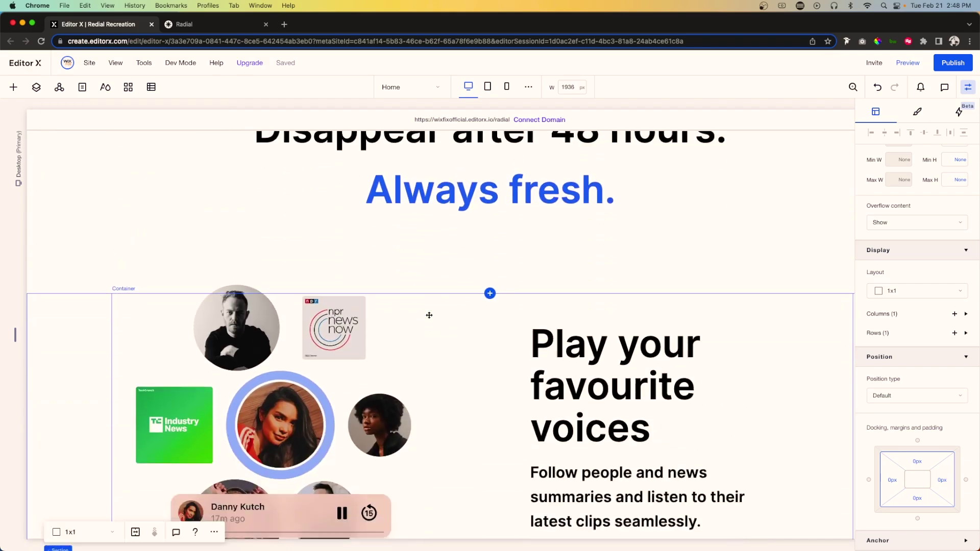
# Compare the voices image in the first column with the Radial reference page and apply the Expand in animation to it.
pyautogui.click(396, 292)
pyautogui.scroll(2, 396, 291)
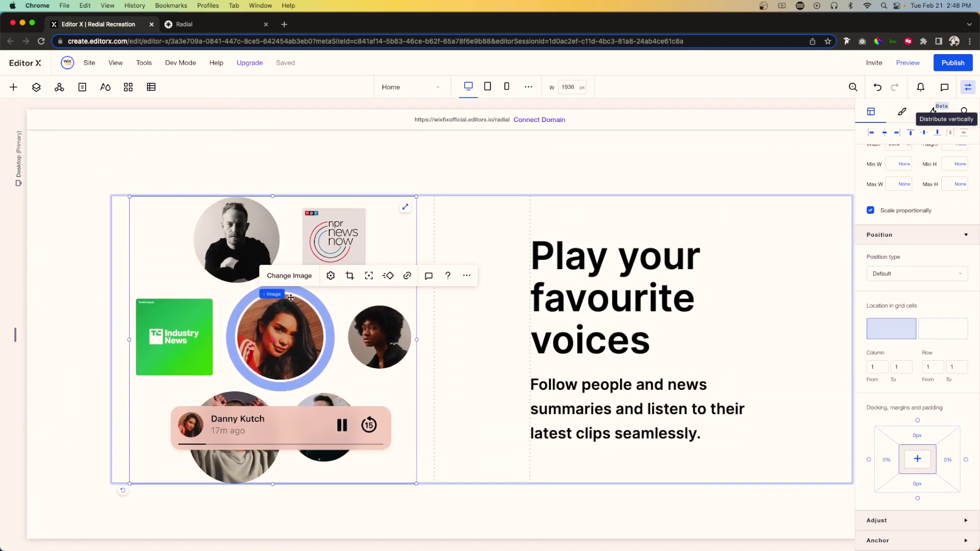
pyautogui.click(388, 276)
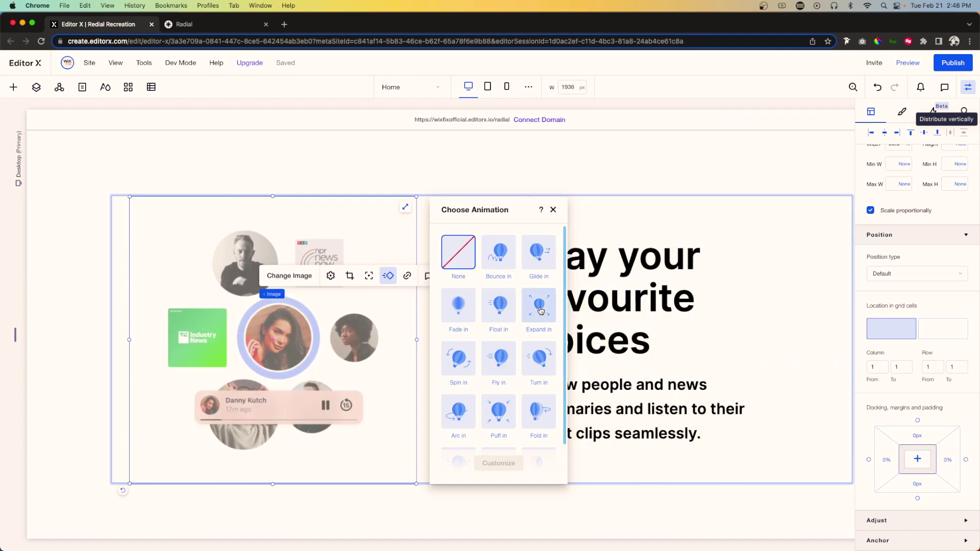
pyautogui.scroll(-2, 539, 301)
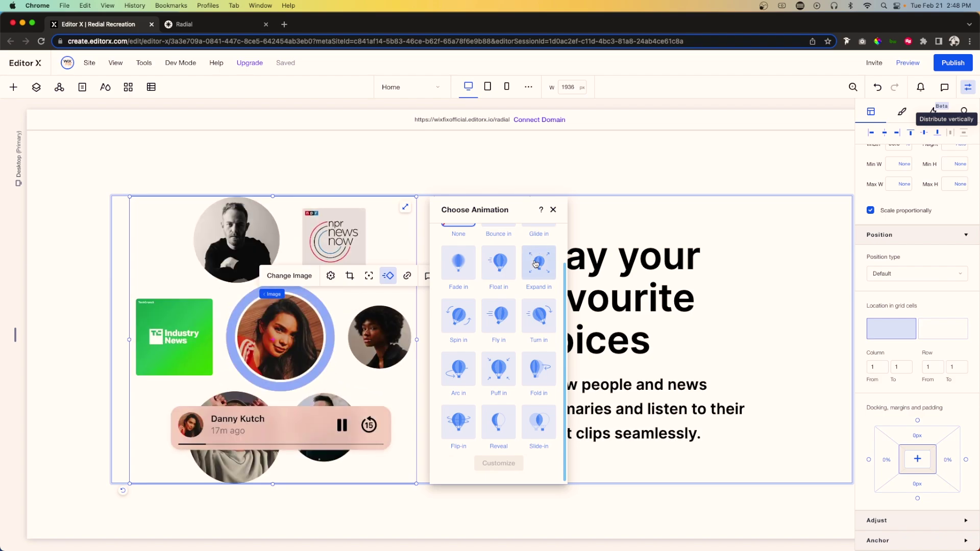
pyautogui.click(174, 24)
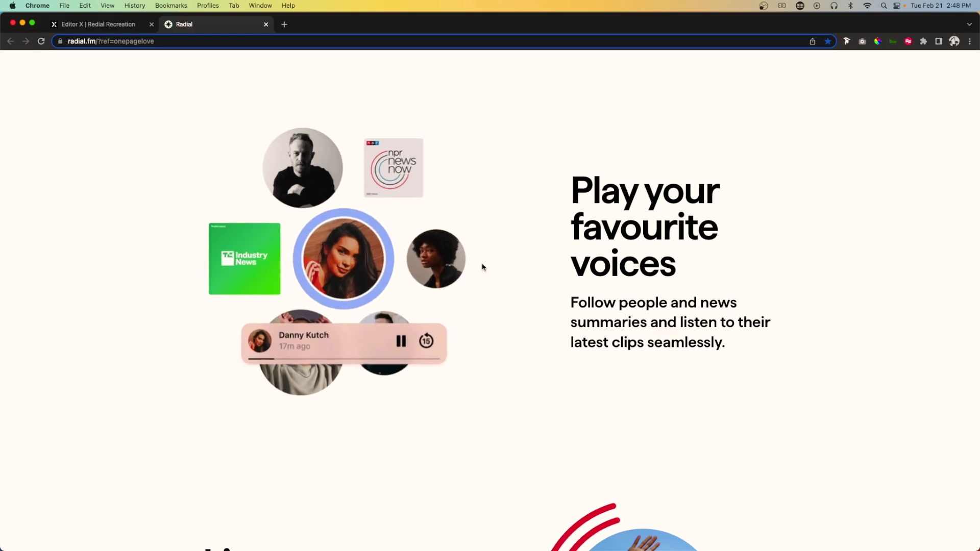
pyautogui.click(97, 25)
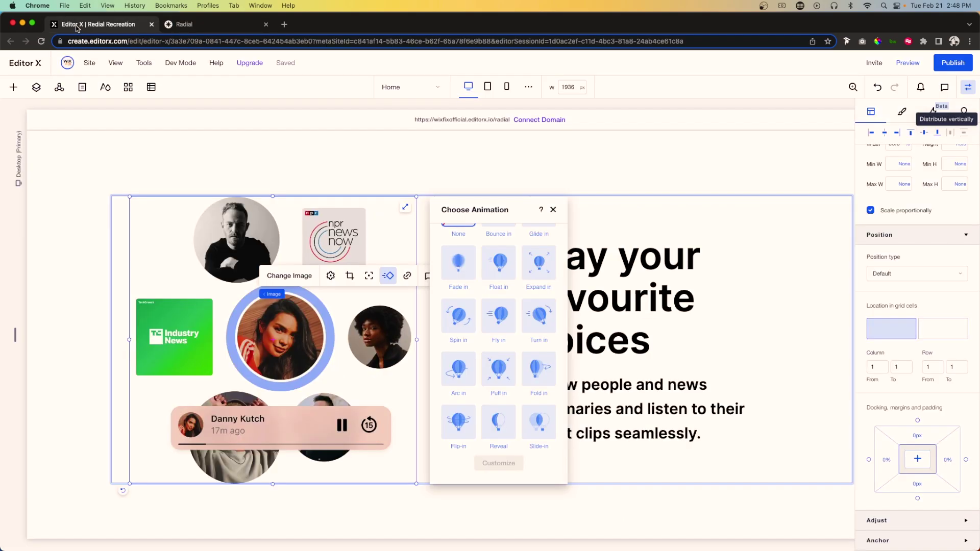
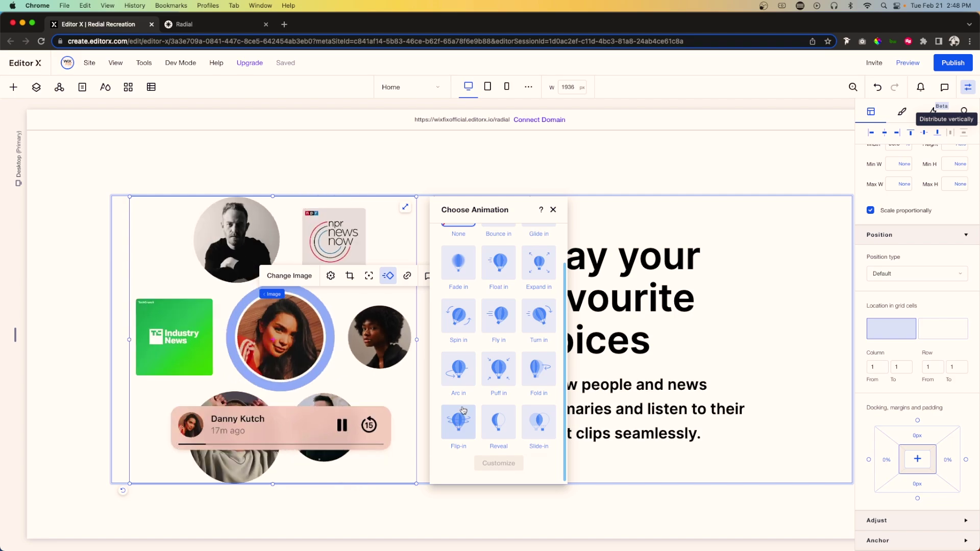
pyautogui.scroll(1, 502, 280)
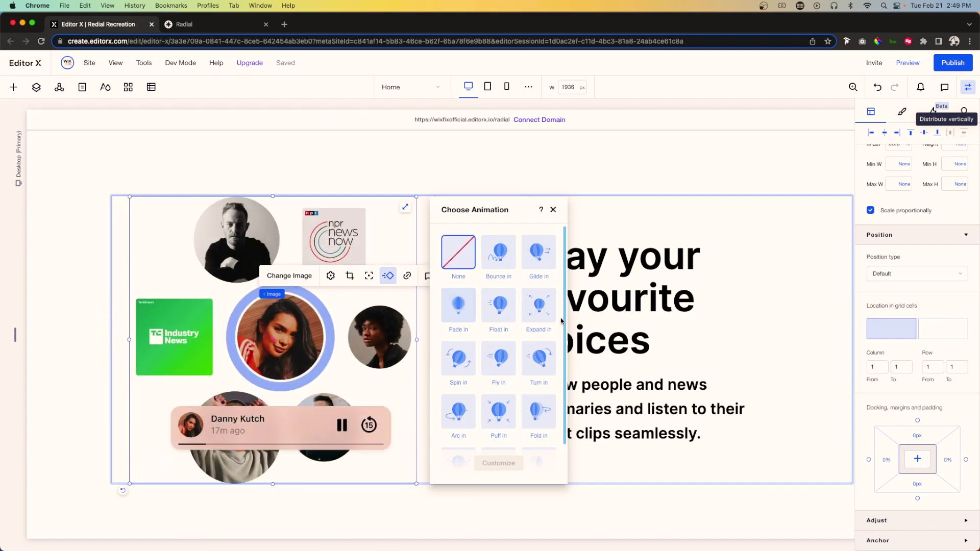
pyautogui.click(541, 305)
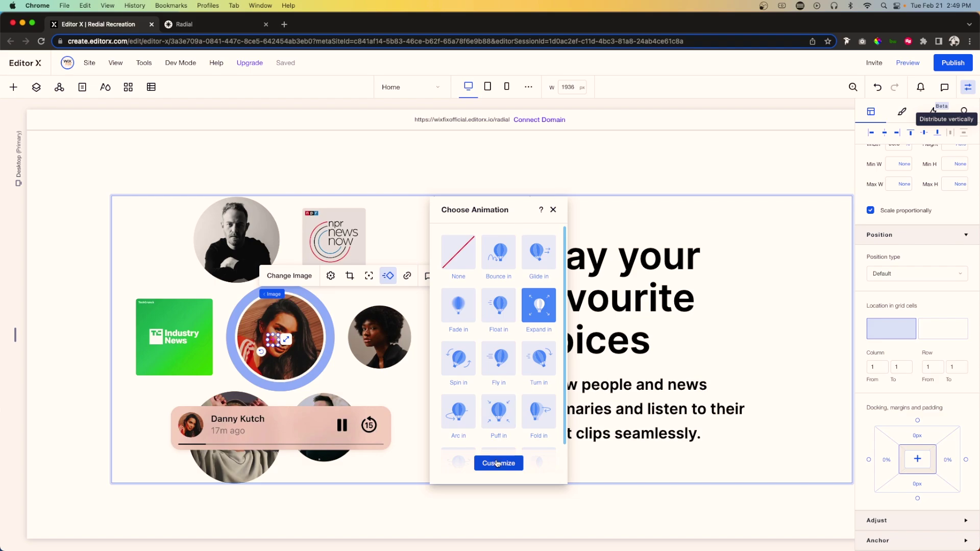
# Set the power of the image's Expand in animation to Soft and preview the animation.
pyautogui.click(498, 463)
pyautogui.click(466, 287)
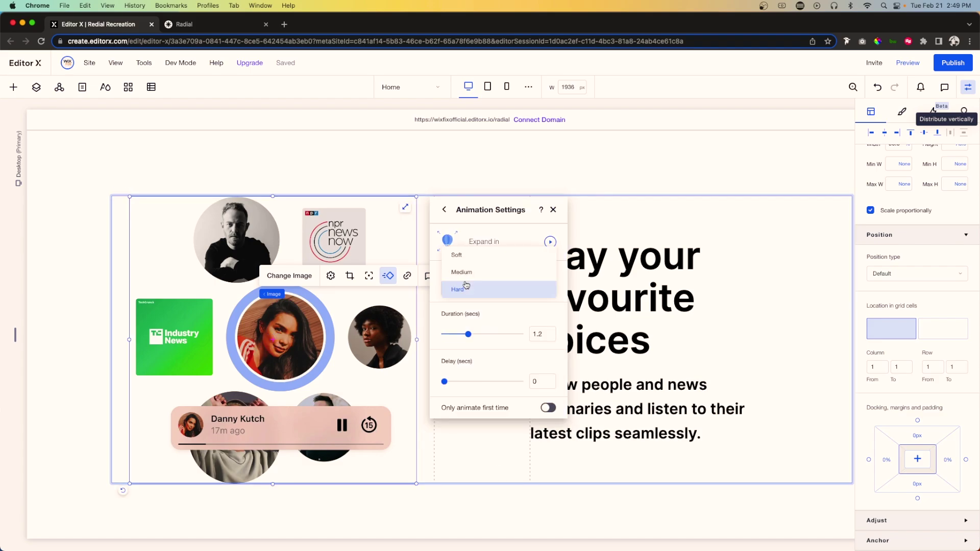
pyautogui.click(459, 261)
pyautogui.click(551, 242)
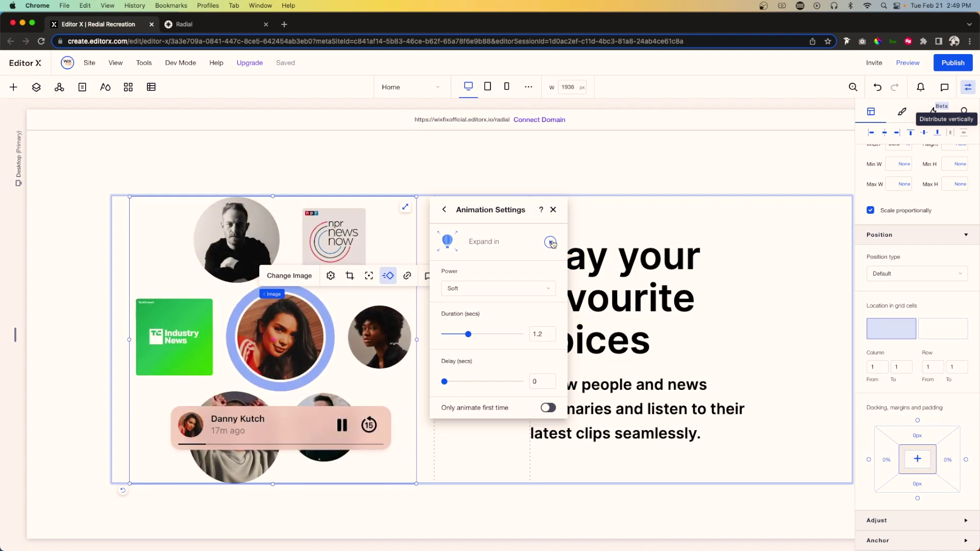
pyautogui.click(552, 243)
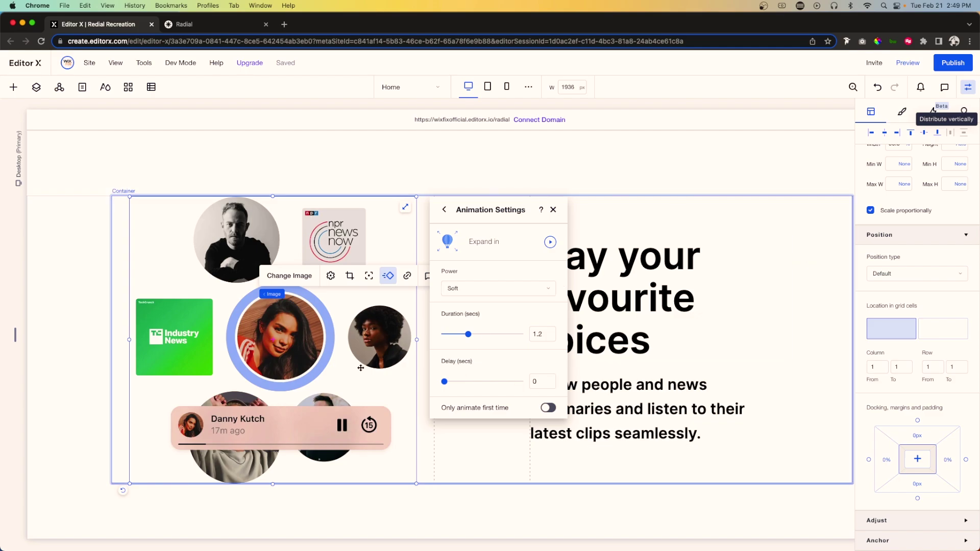
pyautogui.click(71, 359)
# Switch to the Radial reference page and examine the layout of the section below "Play your favourite voices".
pyautogui.scroll(-2, 71, 357)
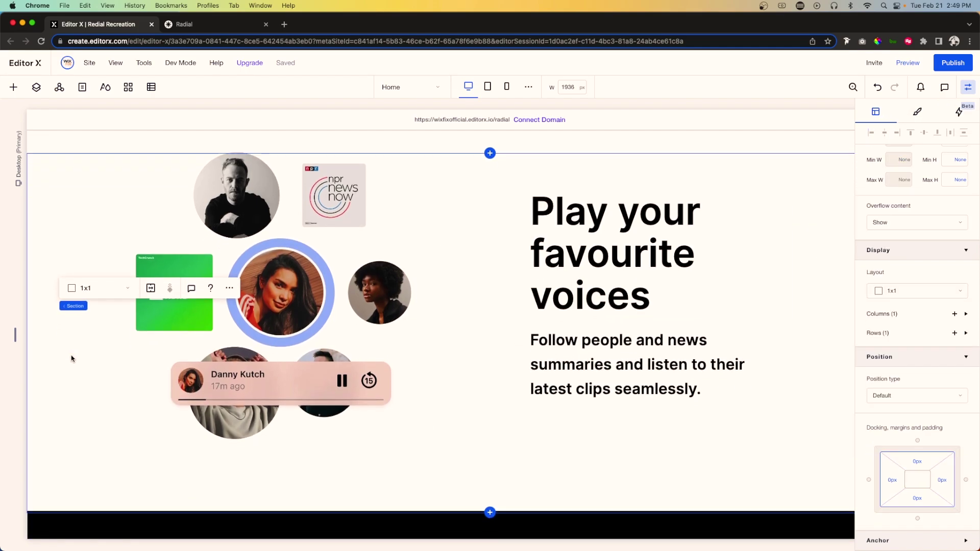
pyautogui.click(206, 21)
pyautogui.scroll(-10, 501, 217)
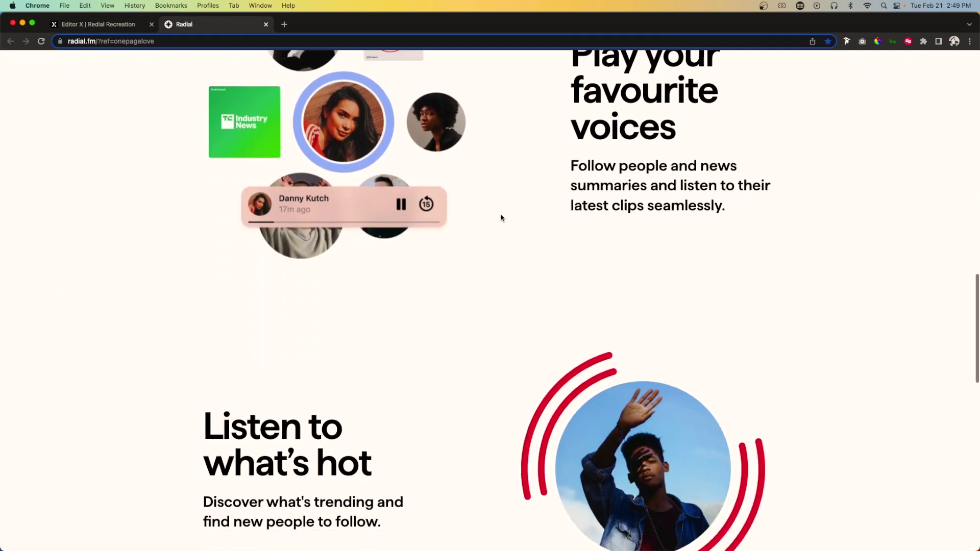
# Check the "Listen to what's hot" and "Drop it" sections on the Radial reference page, and duplicate the "Play your favourite voices" section in Editor X.
pyautogui.scroll(-5, 501, 218)
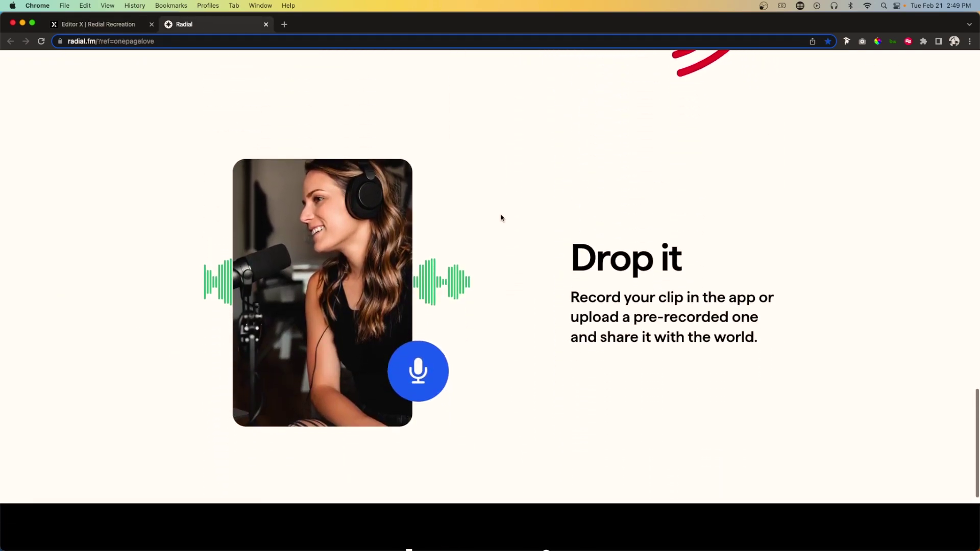
pyautogui.scroll(7, 501, 218)
pyautogui.scroll(4, 501, 218)
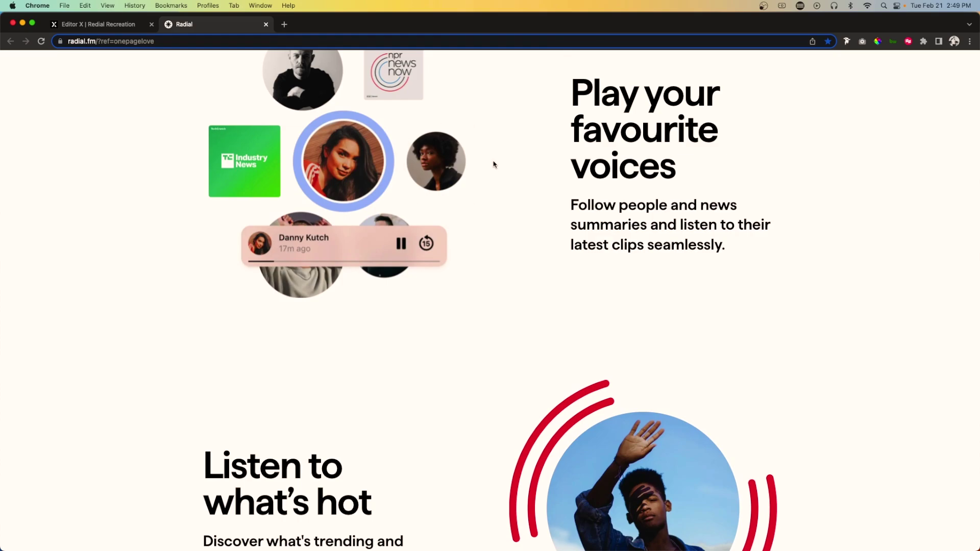
pyautogui.click(108, 29)
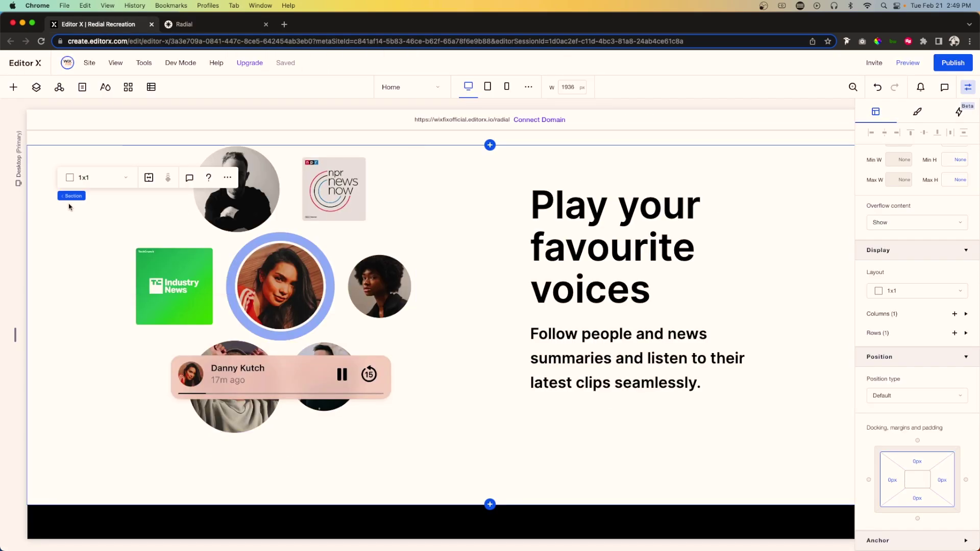
pyautogui.press('super+d')
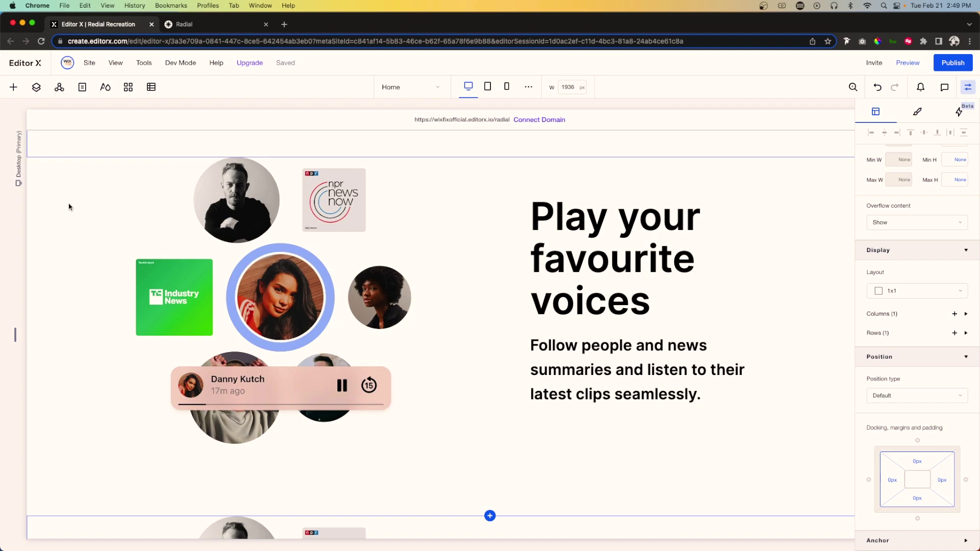
# In the duplicated section, swap the grid cells so the voices image sits in column 2 and the text stack in column 1.
pyautogui.scroll(-5, 538, 368)
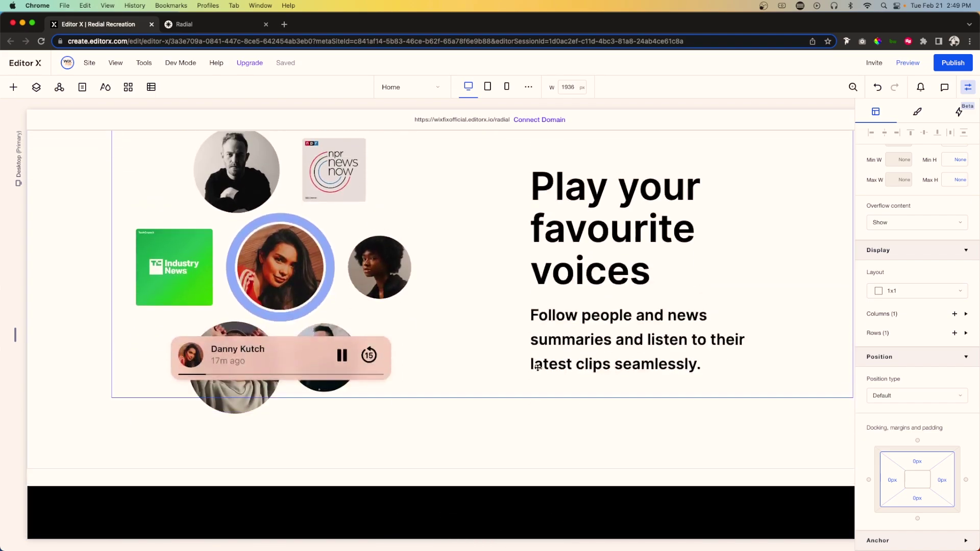
pyautogui.scroll(-2, 538, 369)
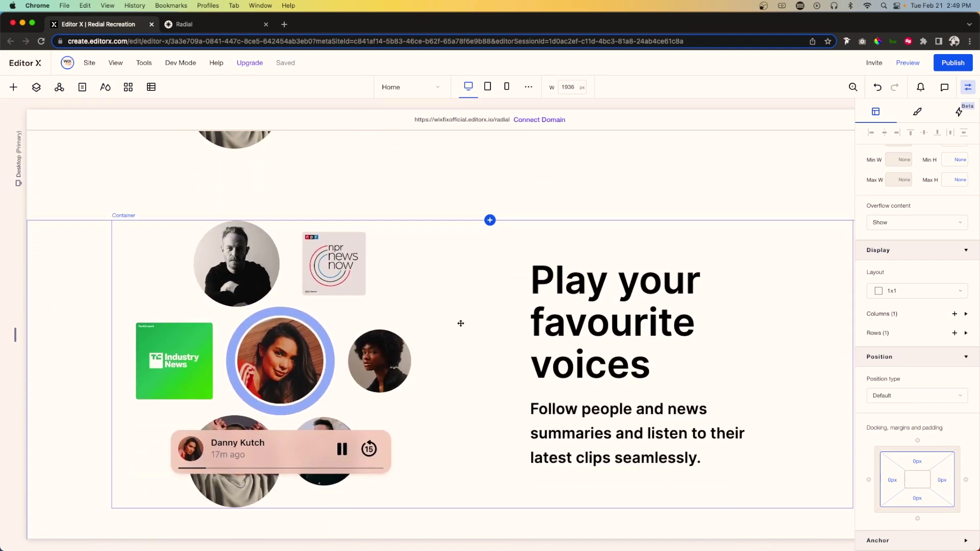
pyautogui.click(490, 301)
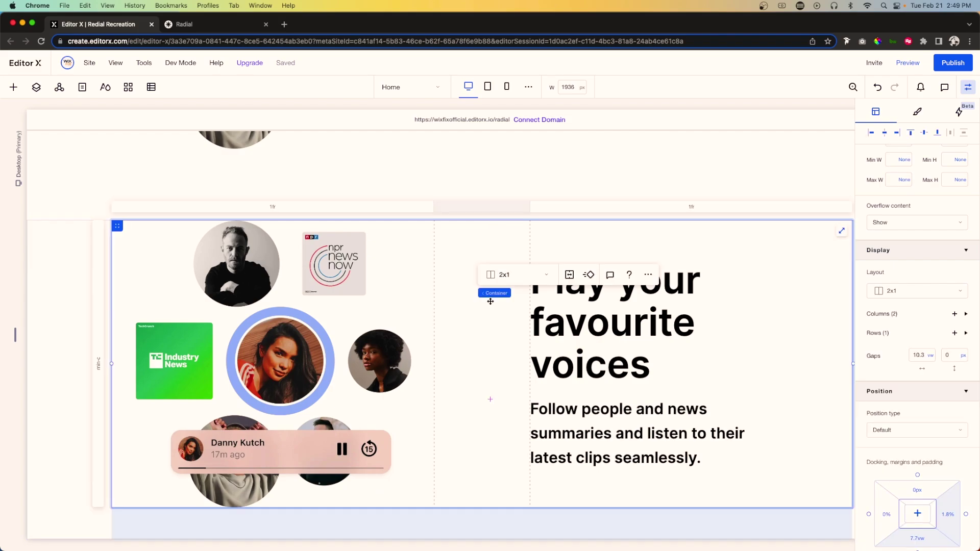
pyautogui.click(318, 302)
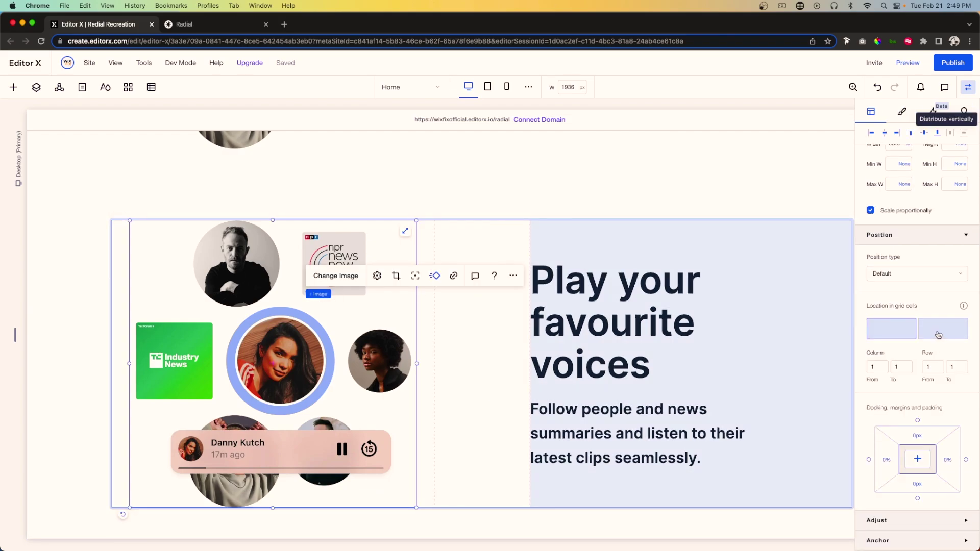
pyautogui.click(939, 334)
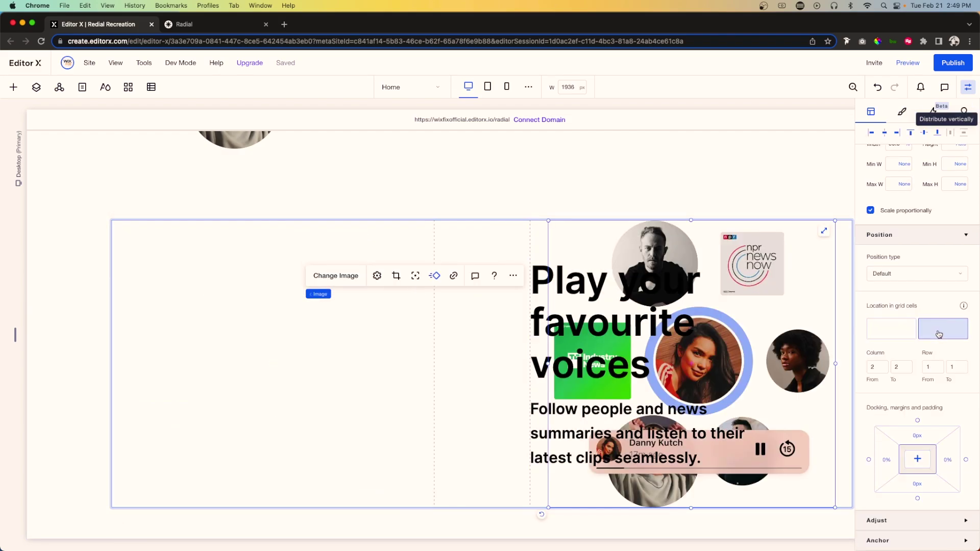
pyautogui.click(540, 390)
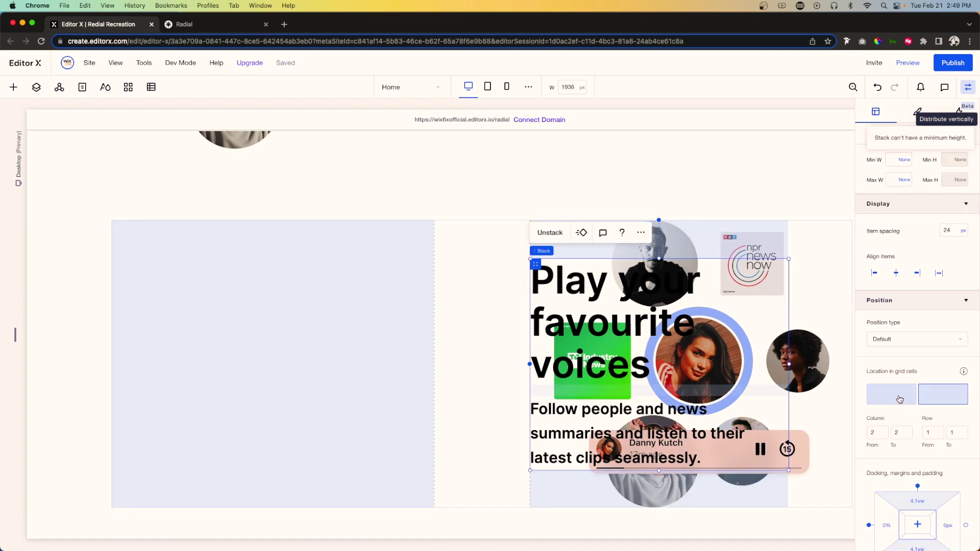
pyautogui.click(899, 400)
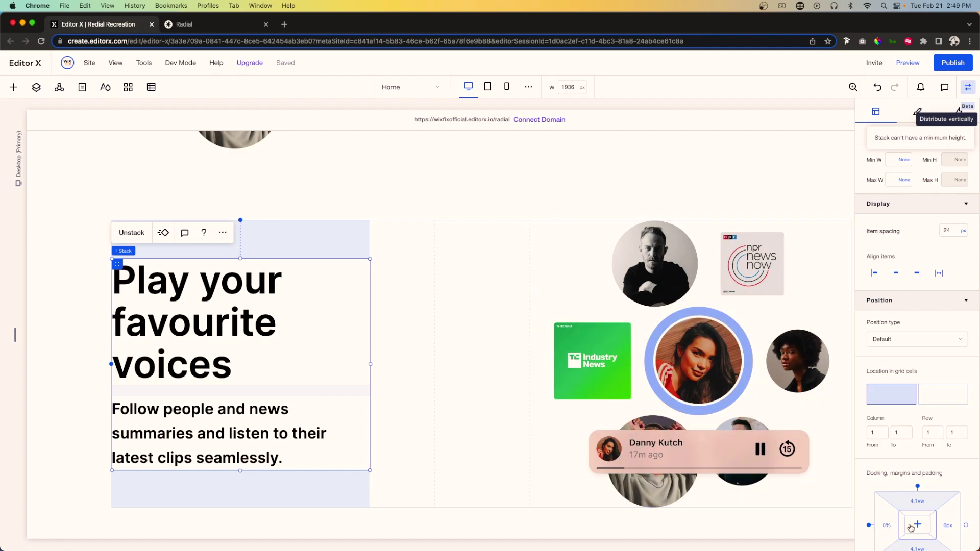
# Dock the duplicated text stack to the right of its cell instead of the left, with a right margin of 0%.
pyautogui.click(966, 525)
pyautogui.click(870, 526)
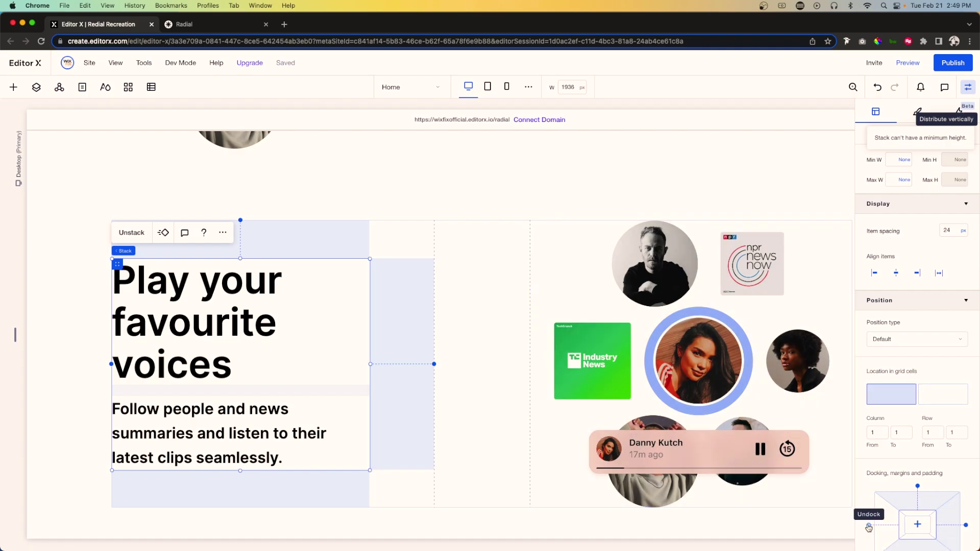
pyautogui.click(952, 528)
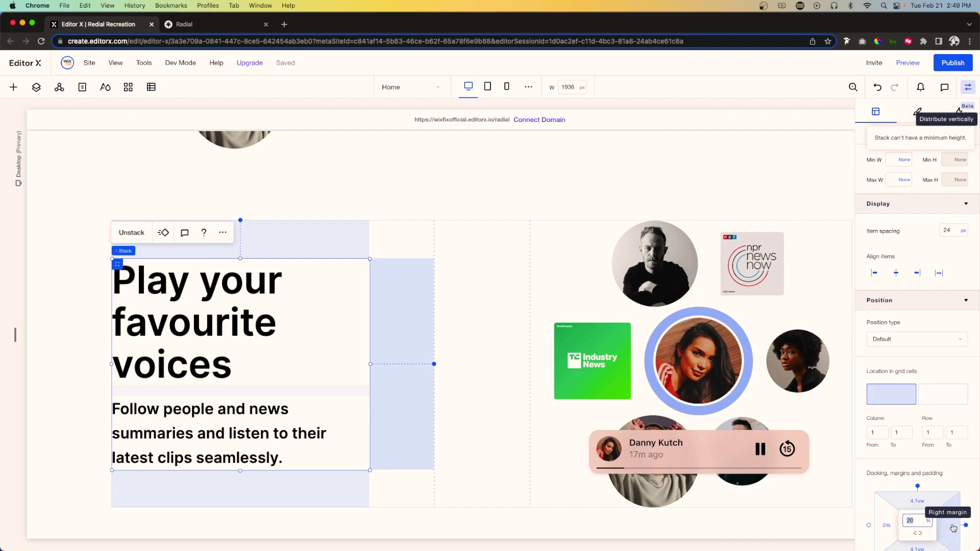
pyautogui.write('0')
pyautogui.press('Return')
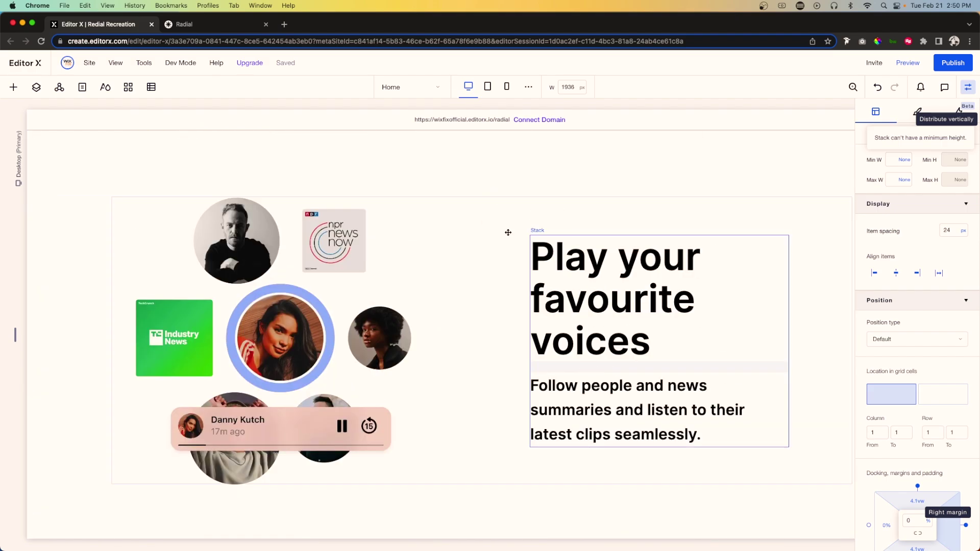
# Replace the voices image in the second column of the swapped section with Image 3.webp from the site files.
pyautogui.scroll(-4, 506, 379)
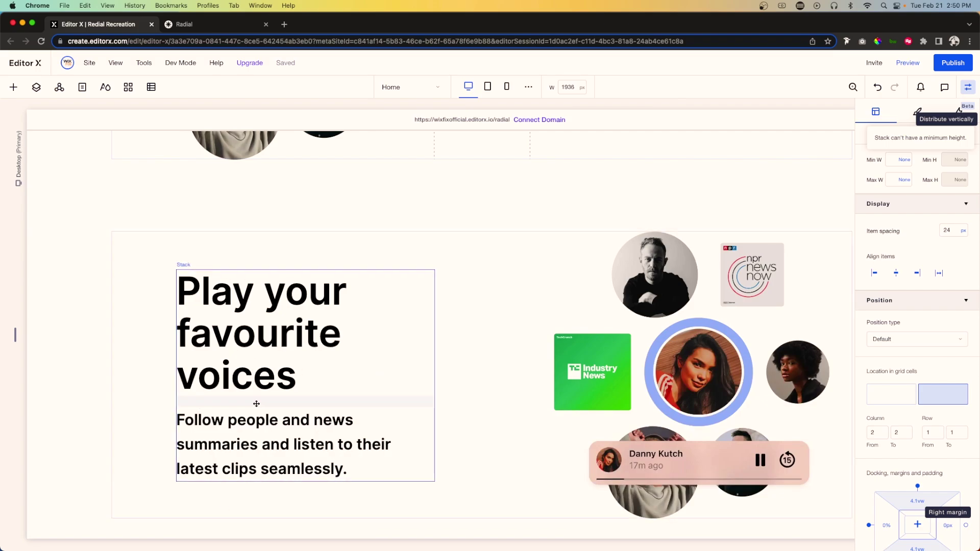
pyautogui.click(643, 325)
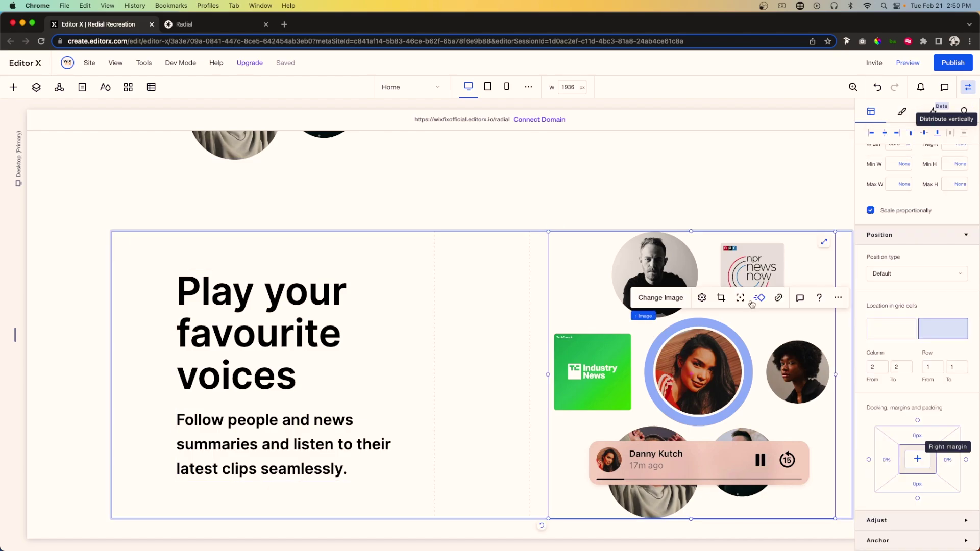
pyautogui.click(664, 298)
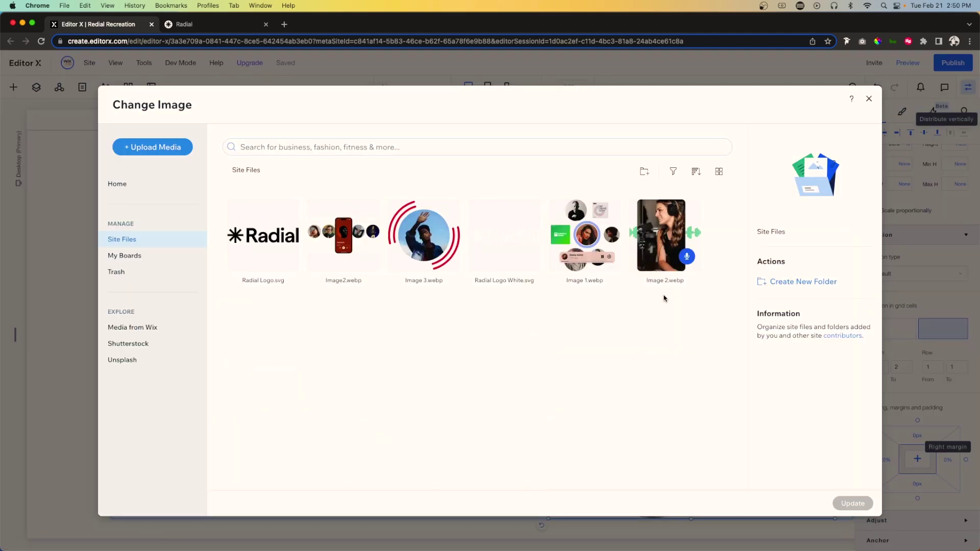
pyautogui.click(448, 262)
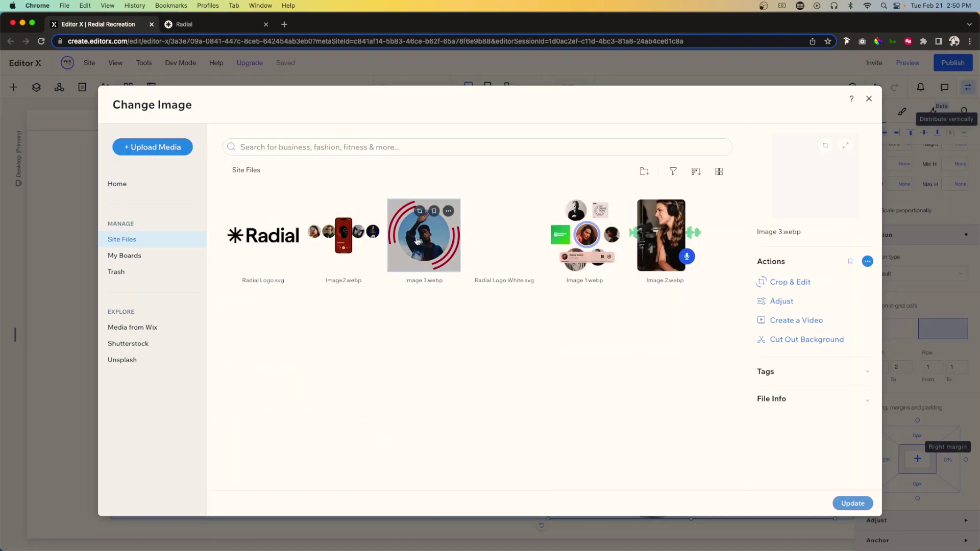
pyautogui.click(853, 504)
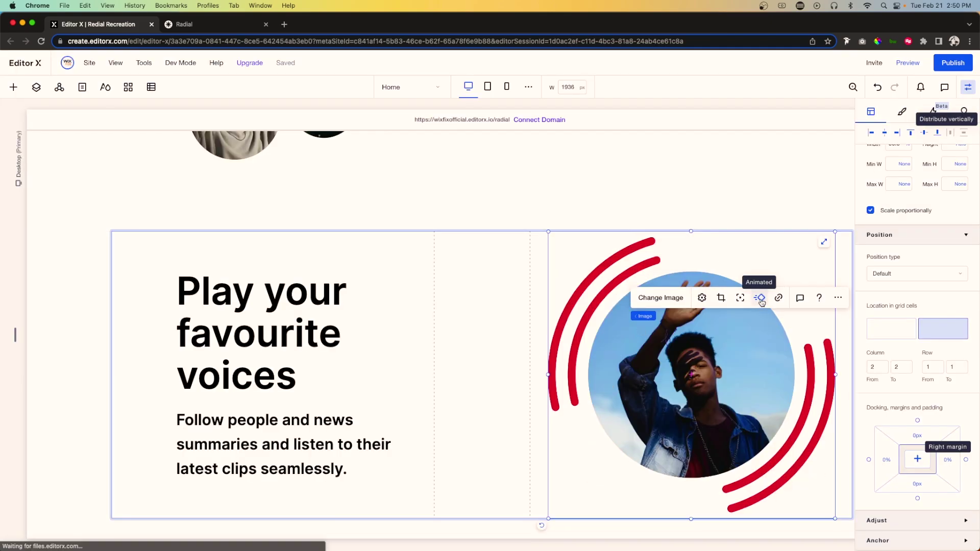
# Change the swapped section's heading to "Listen to what’s hot" and its paragraph to "Discover what's trending and find new people to follow.".
pyautogui.click(266, 332)
pyautogui.doubleClick(266, 333)
pyautogui.write('Listen to what’s hot')
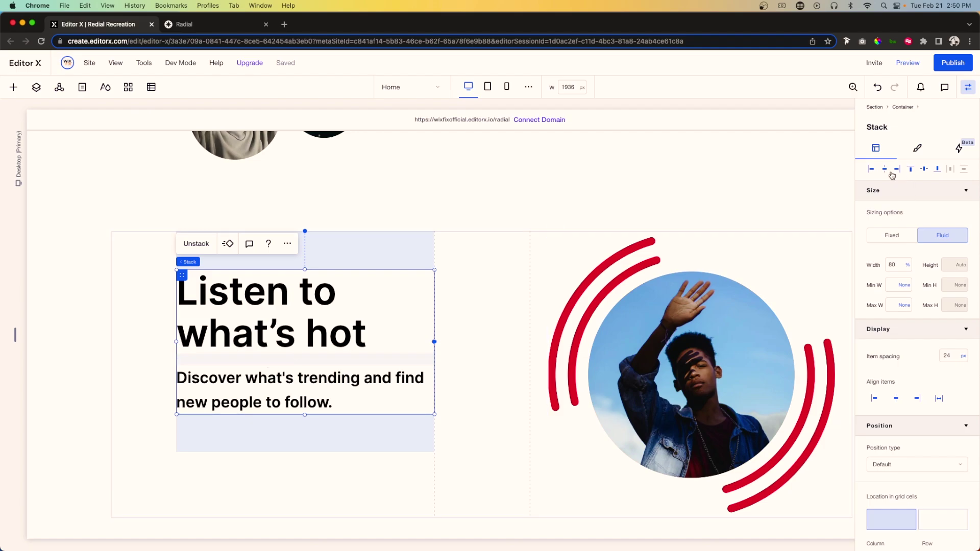
# Centre the "Listen to what’s hot" text stack vertically, docked to the top of its cell with top and bottom margins of 7.7vw.
pyautogui.click(927, 171)
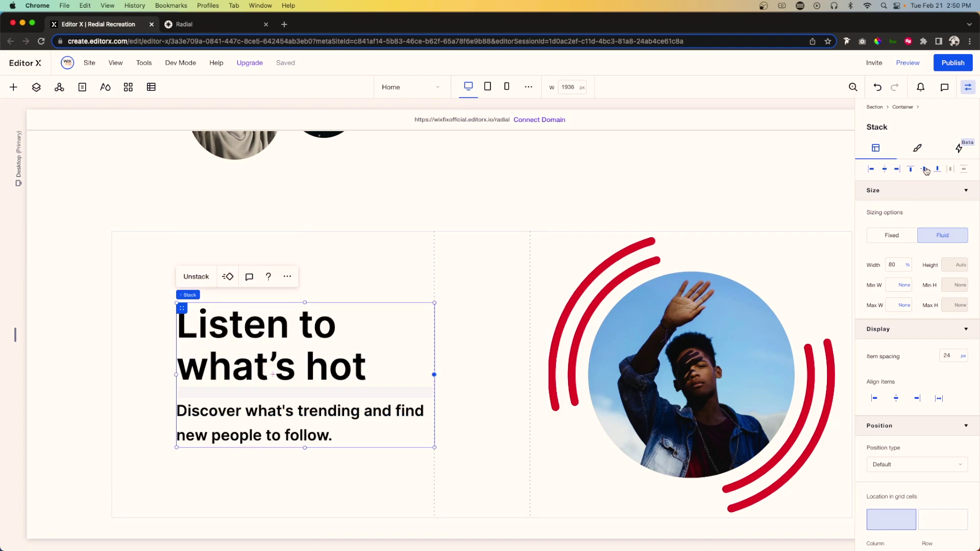
pyautogui.scroll(-4, 907, 464)
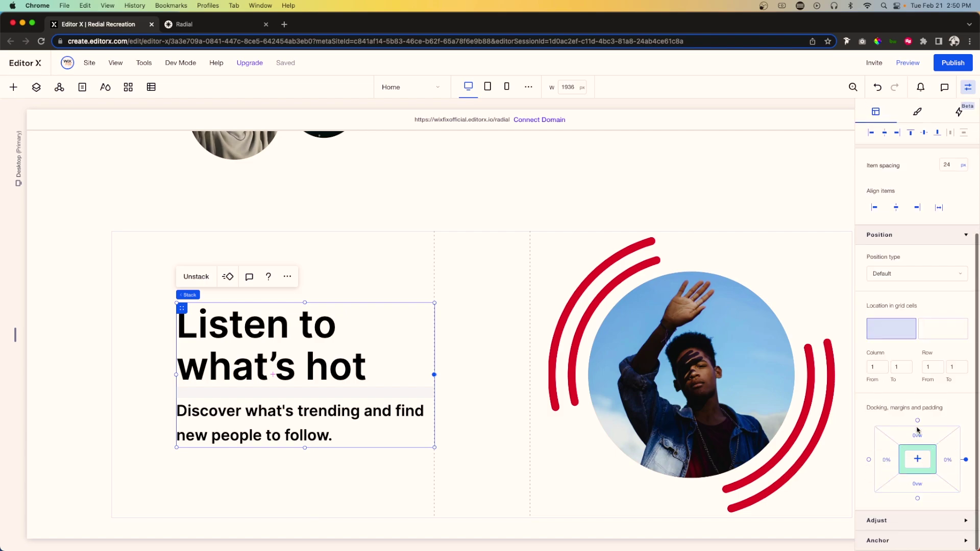
pyautogui.click(918, 421)
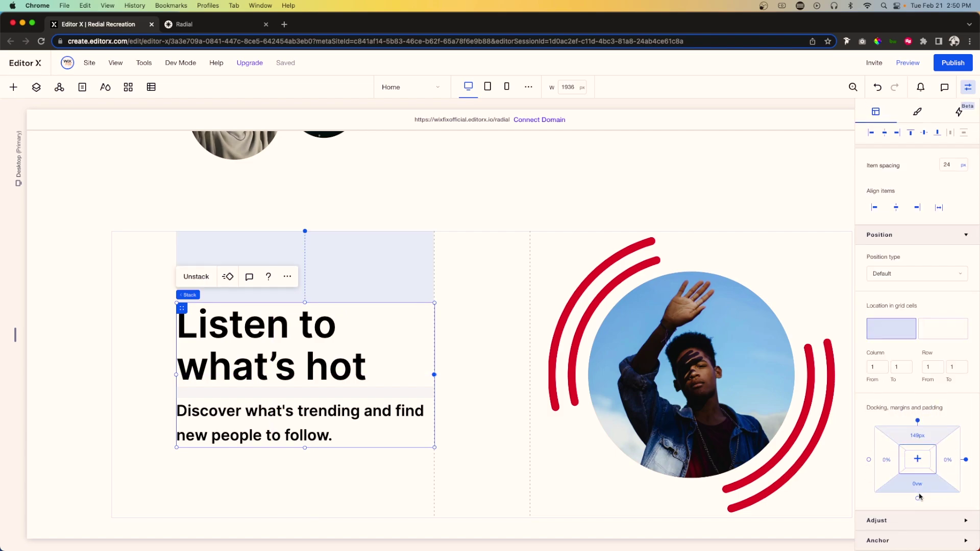
pyautogui.click(918, 499)
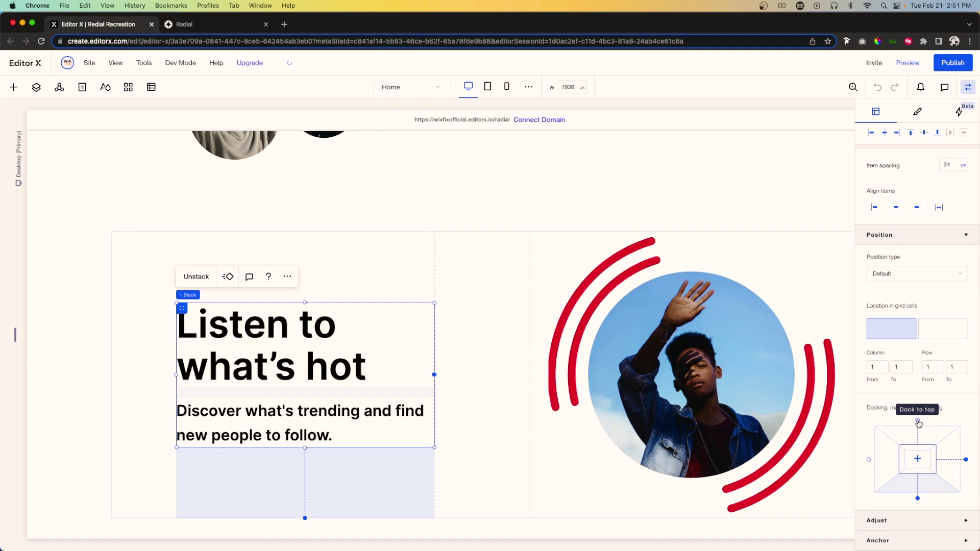
pyautogui.click(920, 422)
pyautogui.click(925, 456)
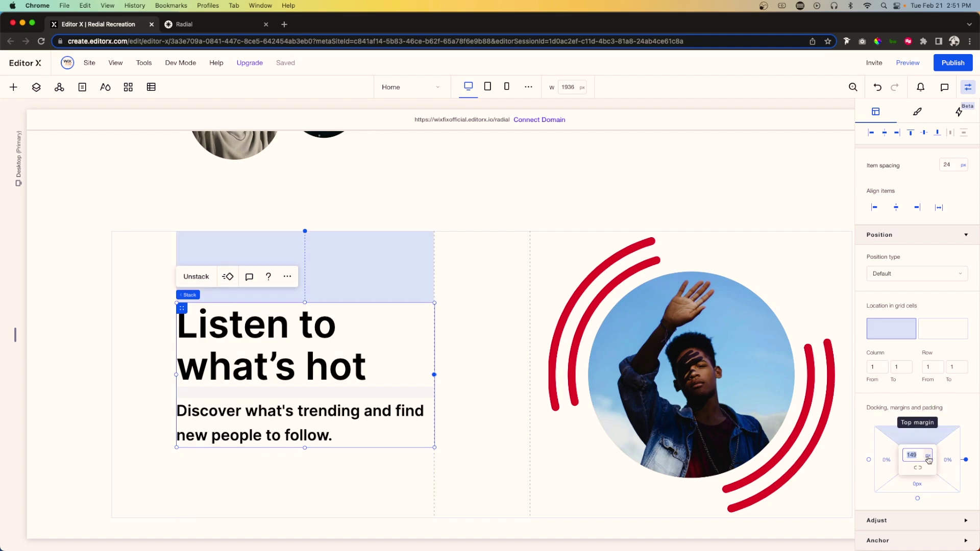
pyautogui.click(928, 457)
pyautogui.click(919, 492)
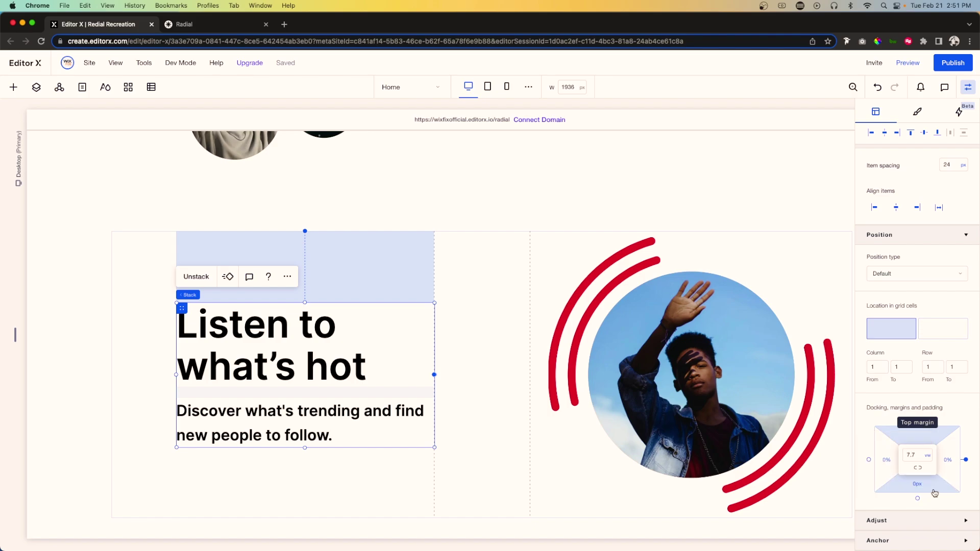
pyautogui.click(918, 485)
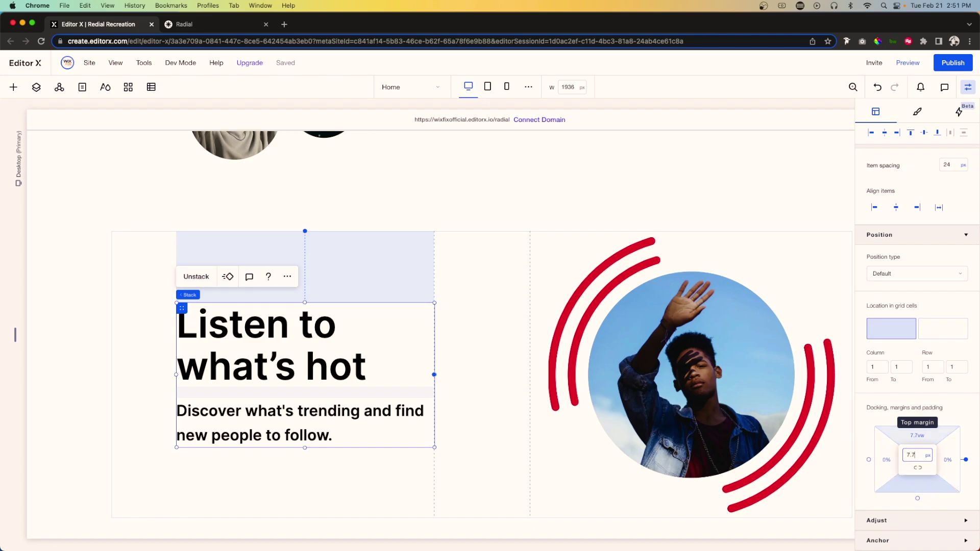
pyautogui.write('7.7vw')
pyautogui.press('Return')
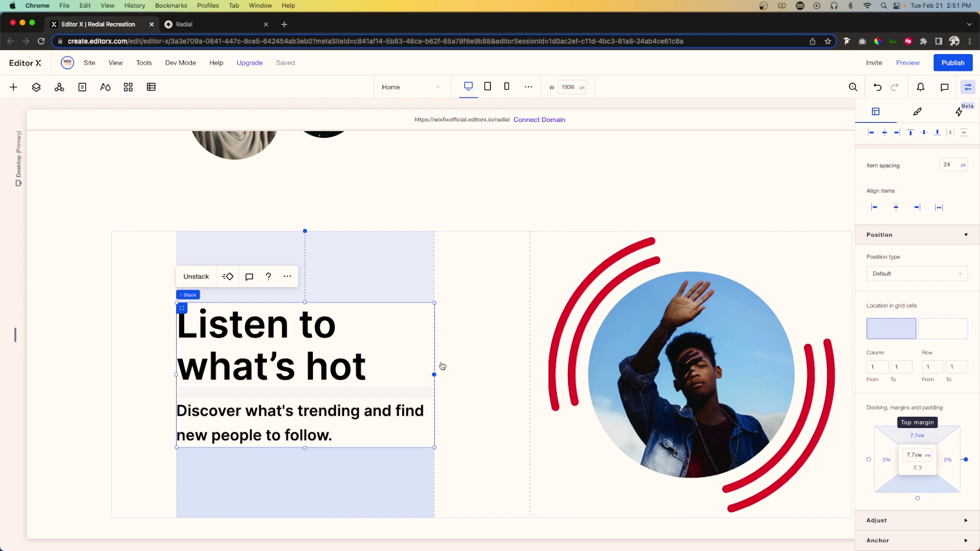
# Replace the voices image in the last section copy above the black footer with Image 2.webp, the woman at the microphone.
pyautogui.click(470, 357)
pyautogui.scroll(-6, 472, 359)
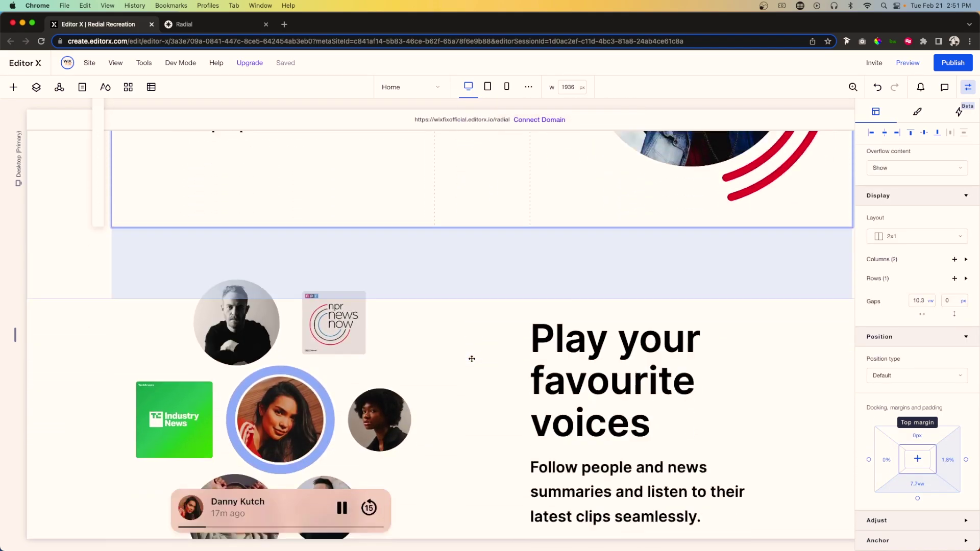
pyautogui.scroll(-3, 472, 358)
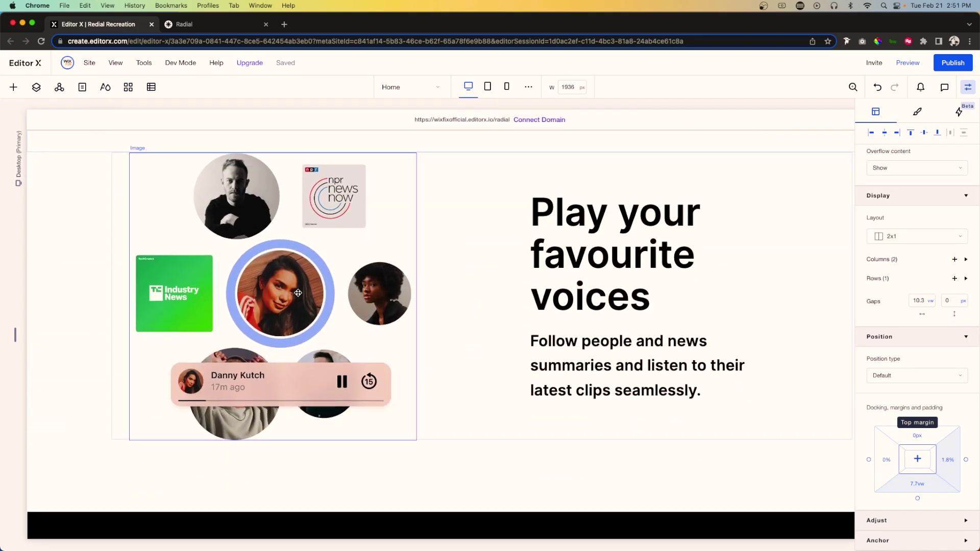
pyautogui.scroll(-1, 306, 307)
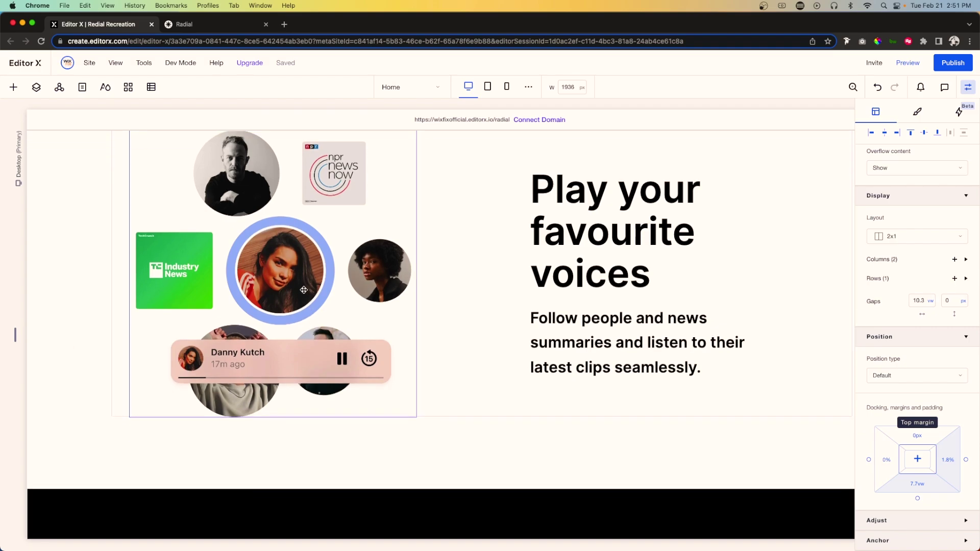
pyautogui.click(302, 279)
pyautogui.click(319, 253)
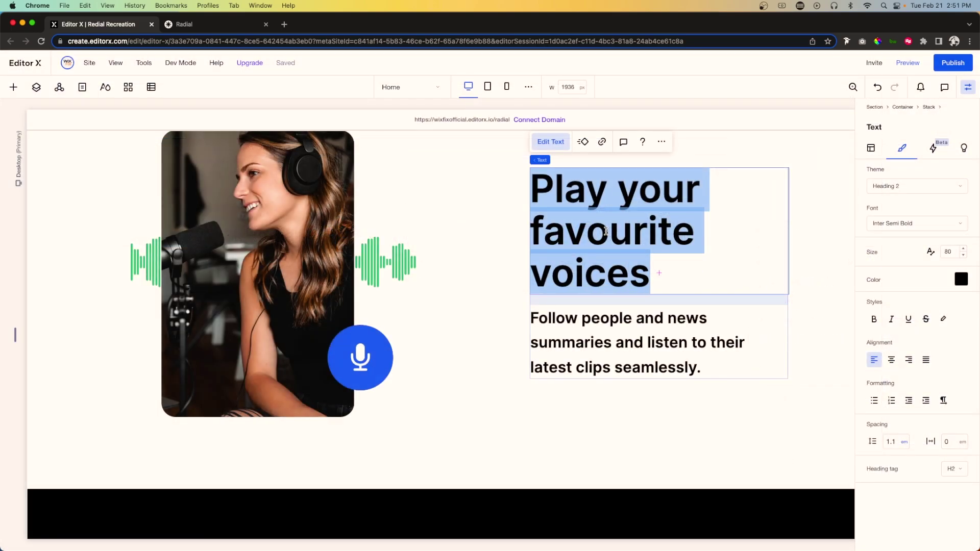
# Change that copy's heading to "Drop it" and its paragraph to "Record your clip in the app or upload a pre-recorded one and share it with the world.".
pyautogui.write('C')
pyautogui.press('BackSpace')
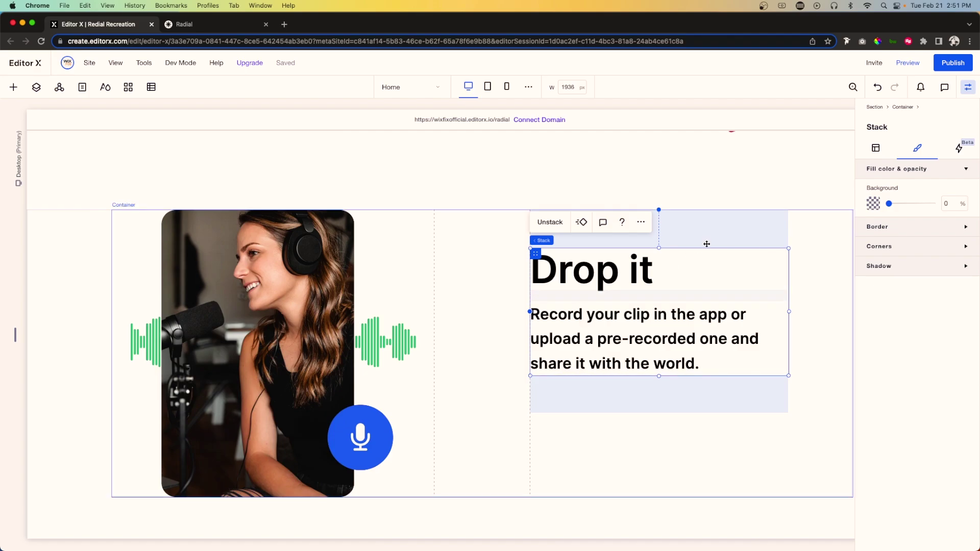
# Centre the "Drop it" text stack vertically in its cell and set its top and bottom margins to 8.6vw.
pyautogui.click(876, 151)
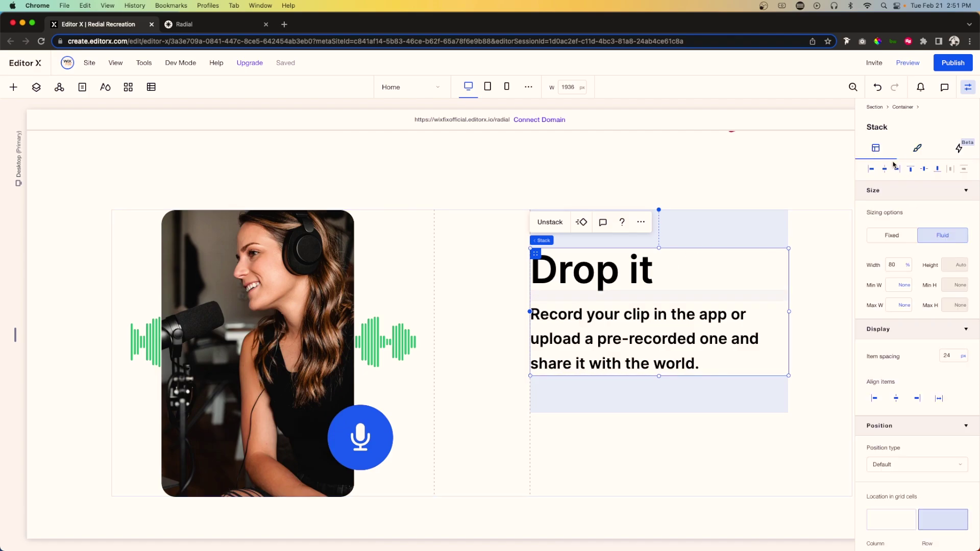
pyautogui.click(924, 168)
pyautogui.scroll(-5, 935, 479)
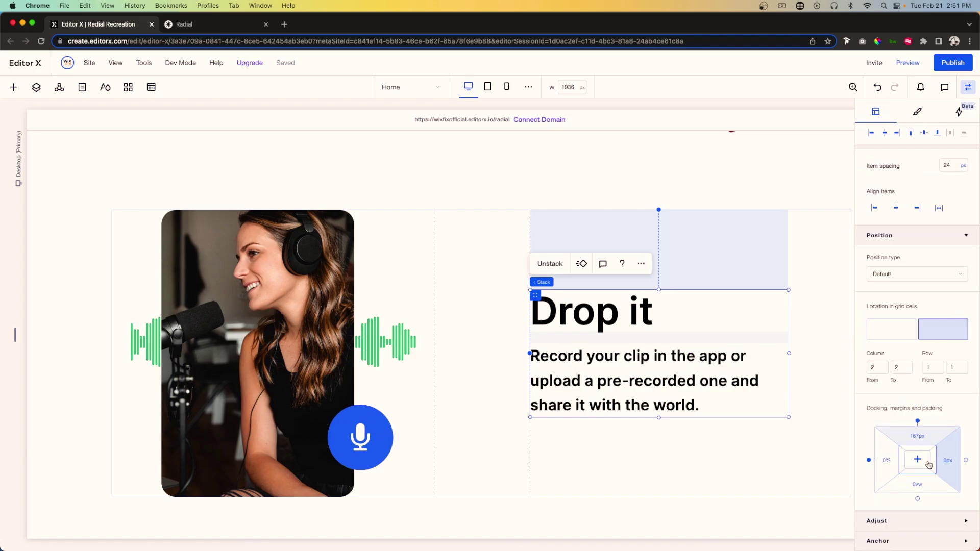
pyautogui.click(921, 440)
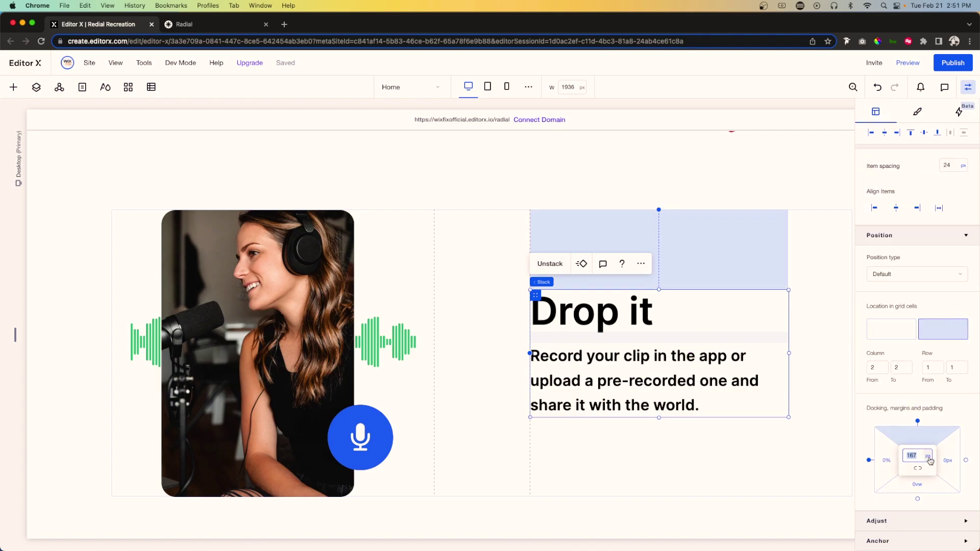
pyautogui.click(931, 461)
pyautogui.click(929, 490)
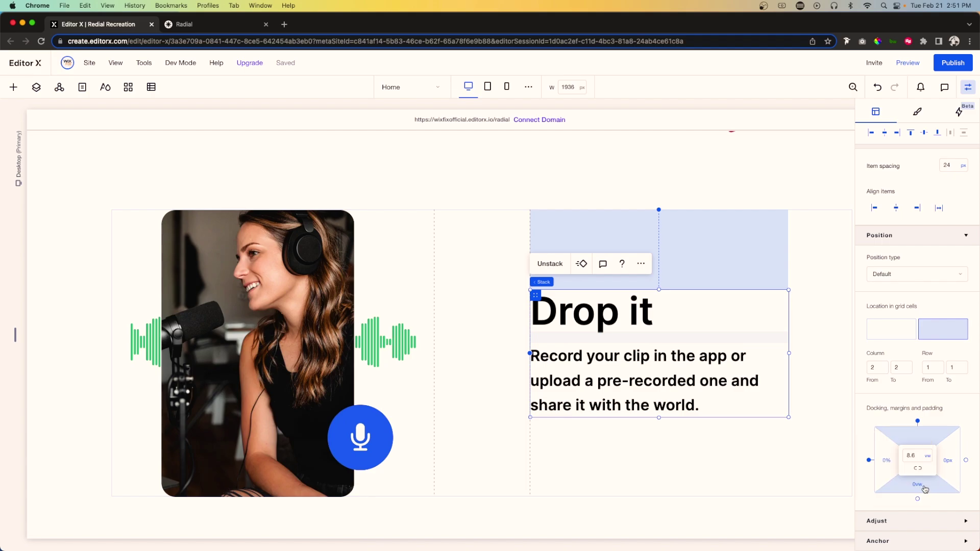
pyautogui.click(918, 486)
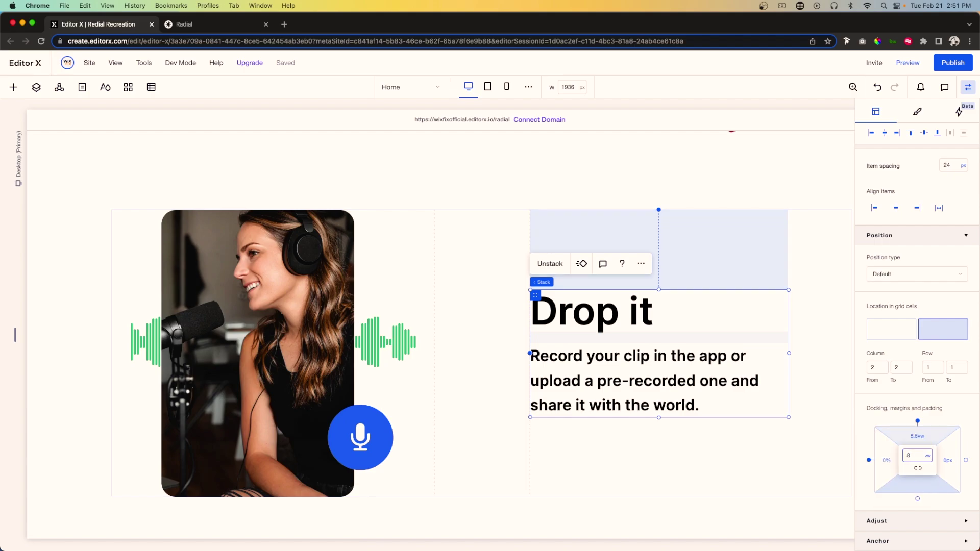
pyautogui.write('8.6vw')
pyautogui.press('Return')
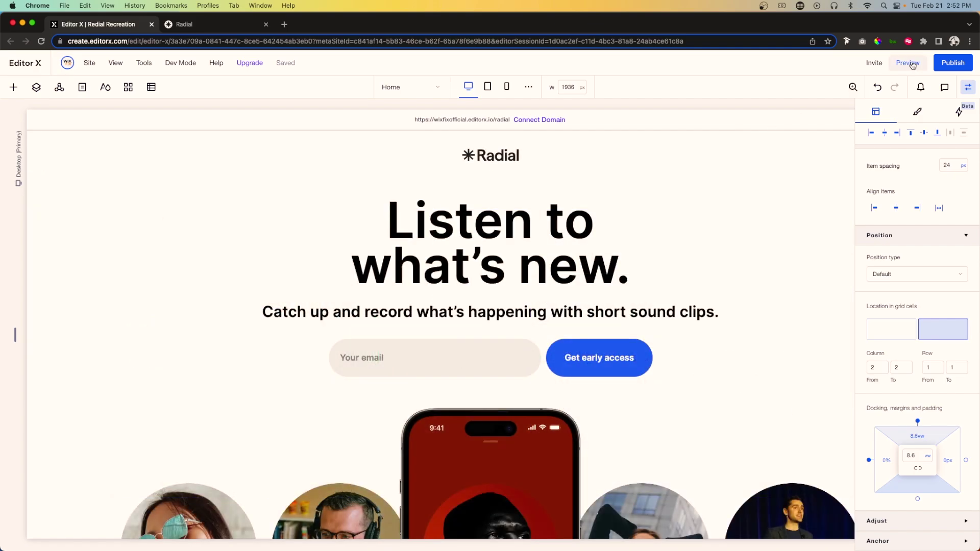
# Preview the site and review the whole page from the hero down to the black Radial footer.
pyautogui.click(909, 62)
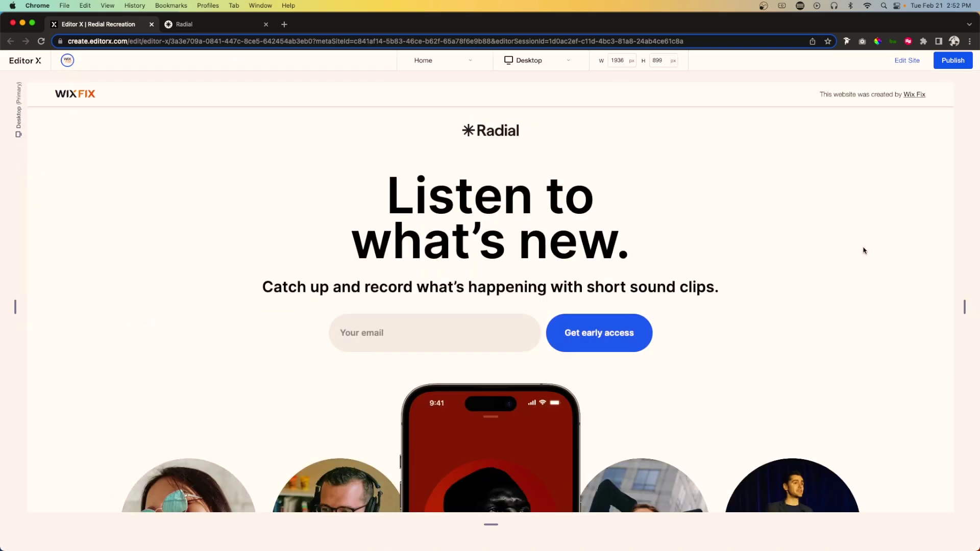
pyautogui.scroll(-10, 864, 251)
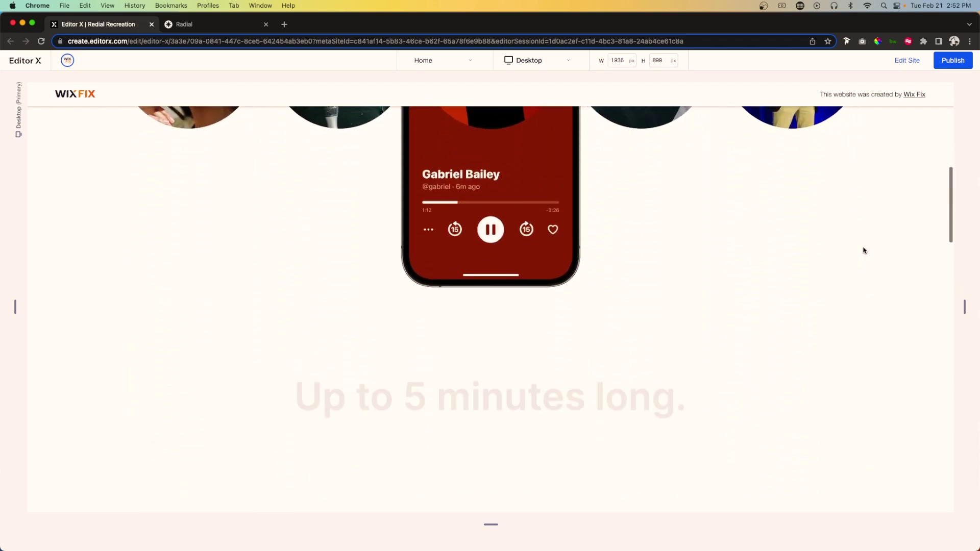
pyautogui.scroll(-10, 864, 251)
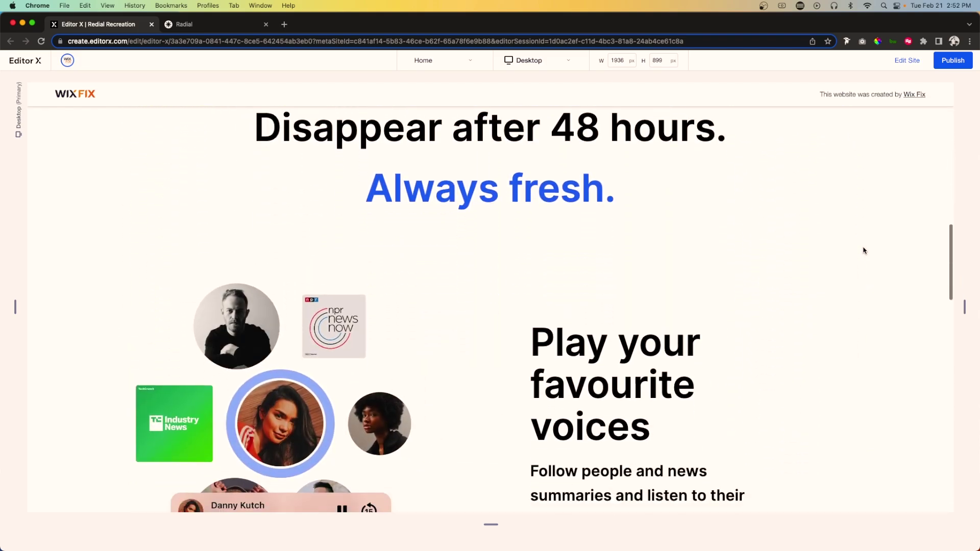
pyautogui.scroll(-10, 864, 251)
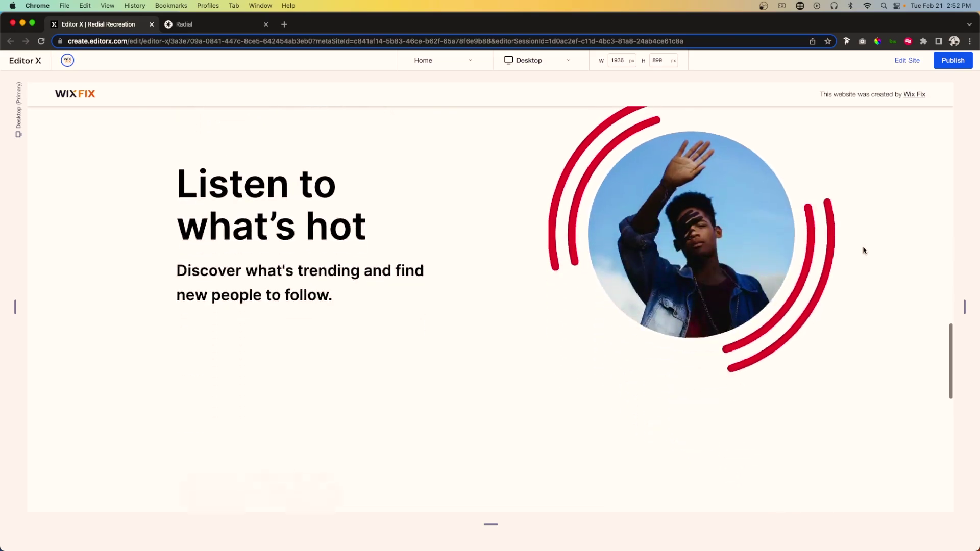
pyautogui.scroll(-10, 864, 250)
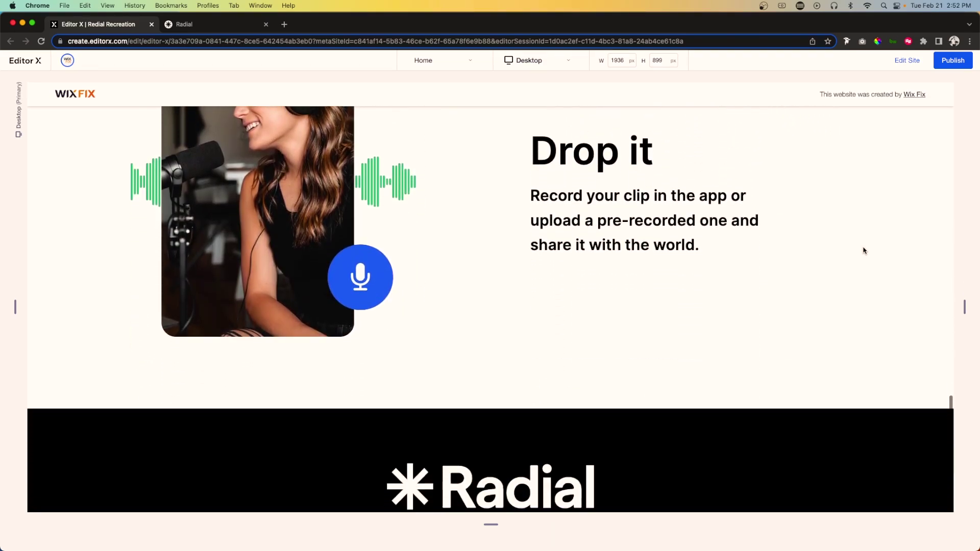
pyautogui.scroll(-3, 864, 251)
pyautogui.scroll(15, 865, 251)
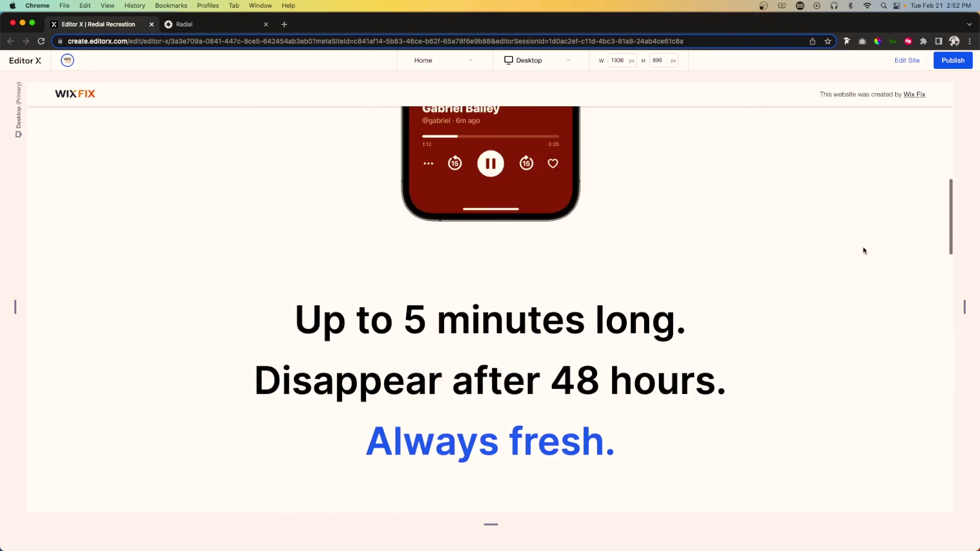